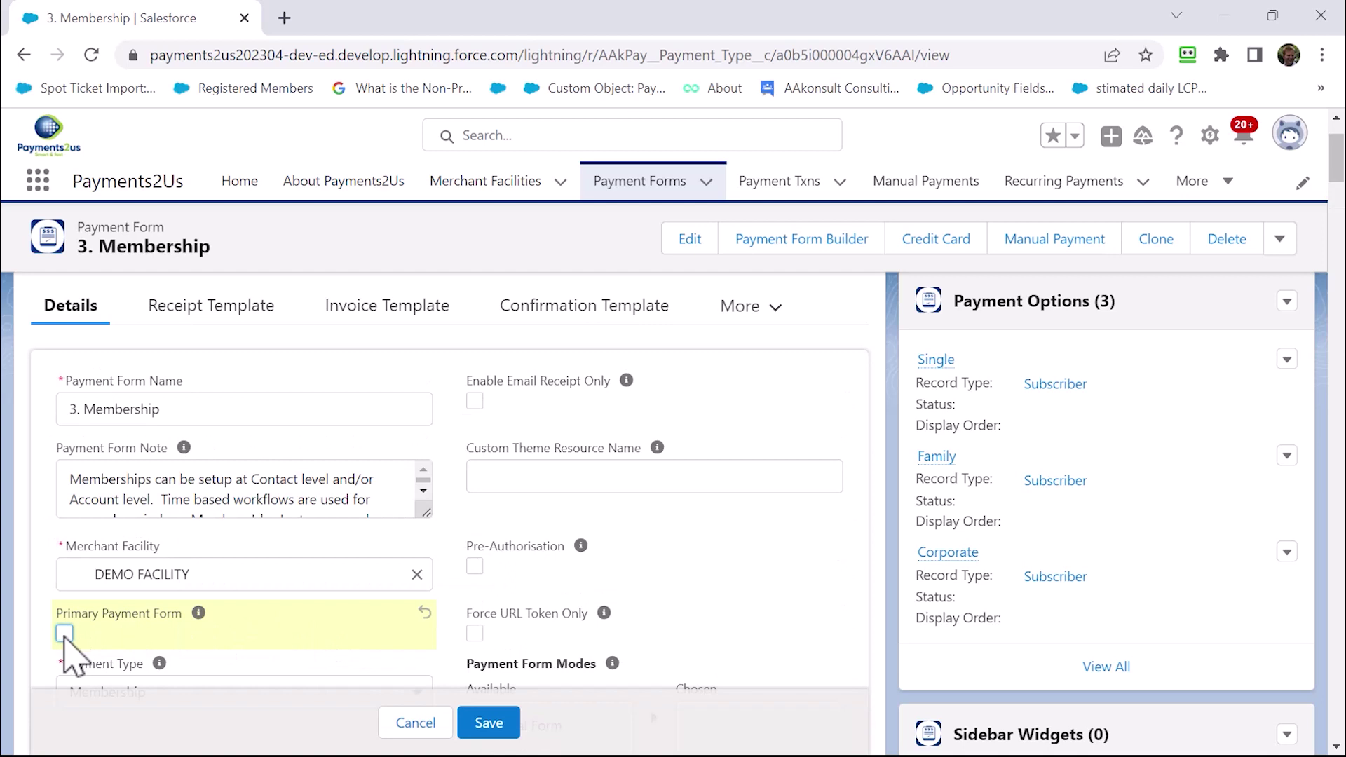
Mark 3. Membership as the primary payment form and save the record
left_click(63, 634)
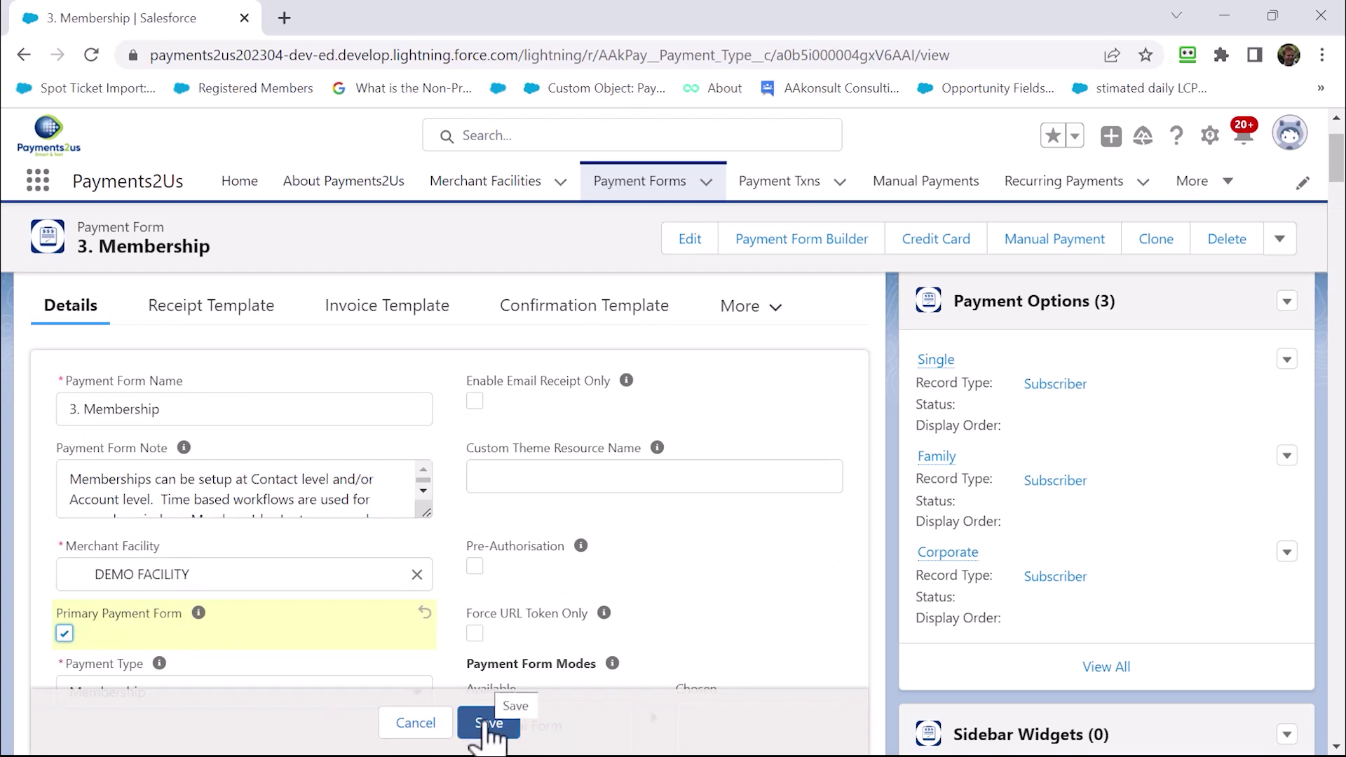
left_click(489, 725)
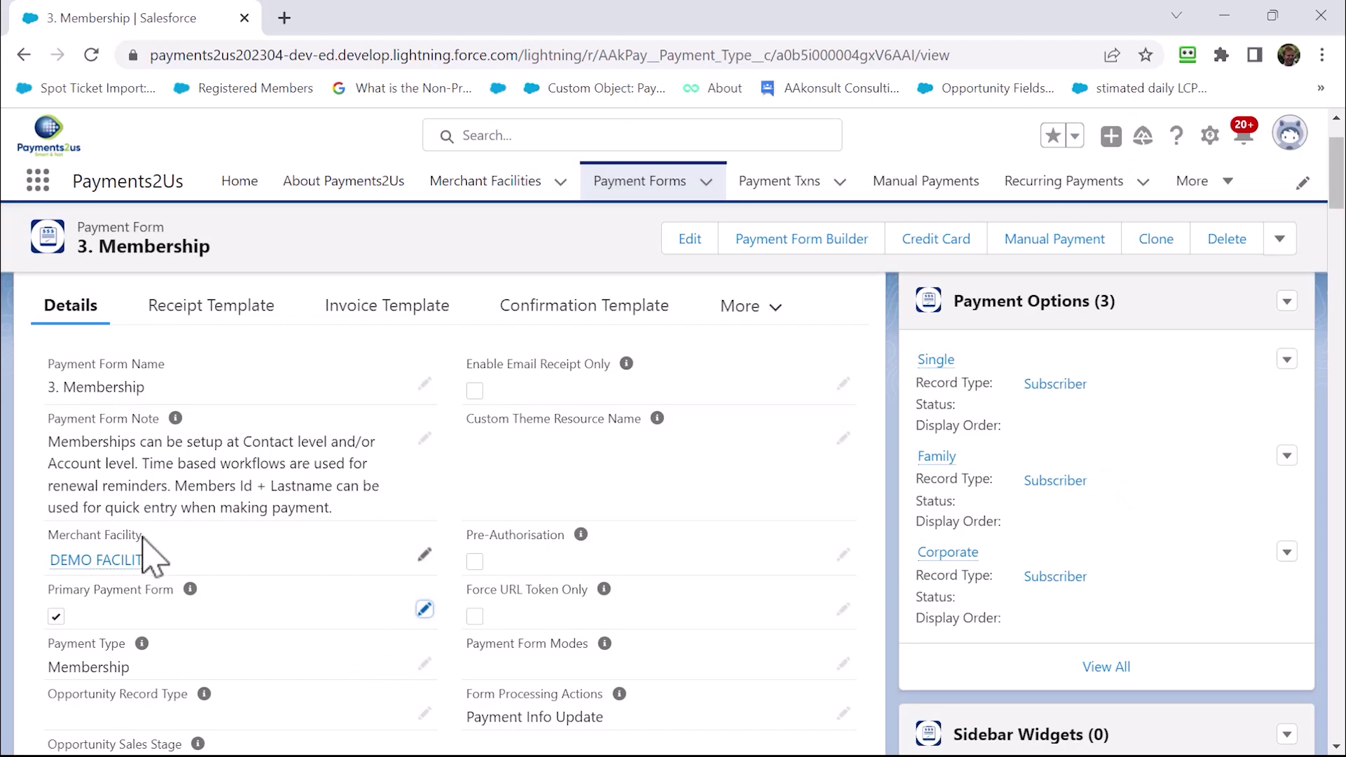
Open the DEMO FACILITY merchant facility and bring its Site Information URLs into view
mouse_move(103, 567)
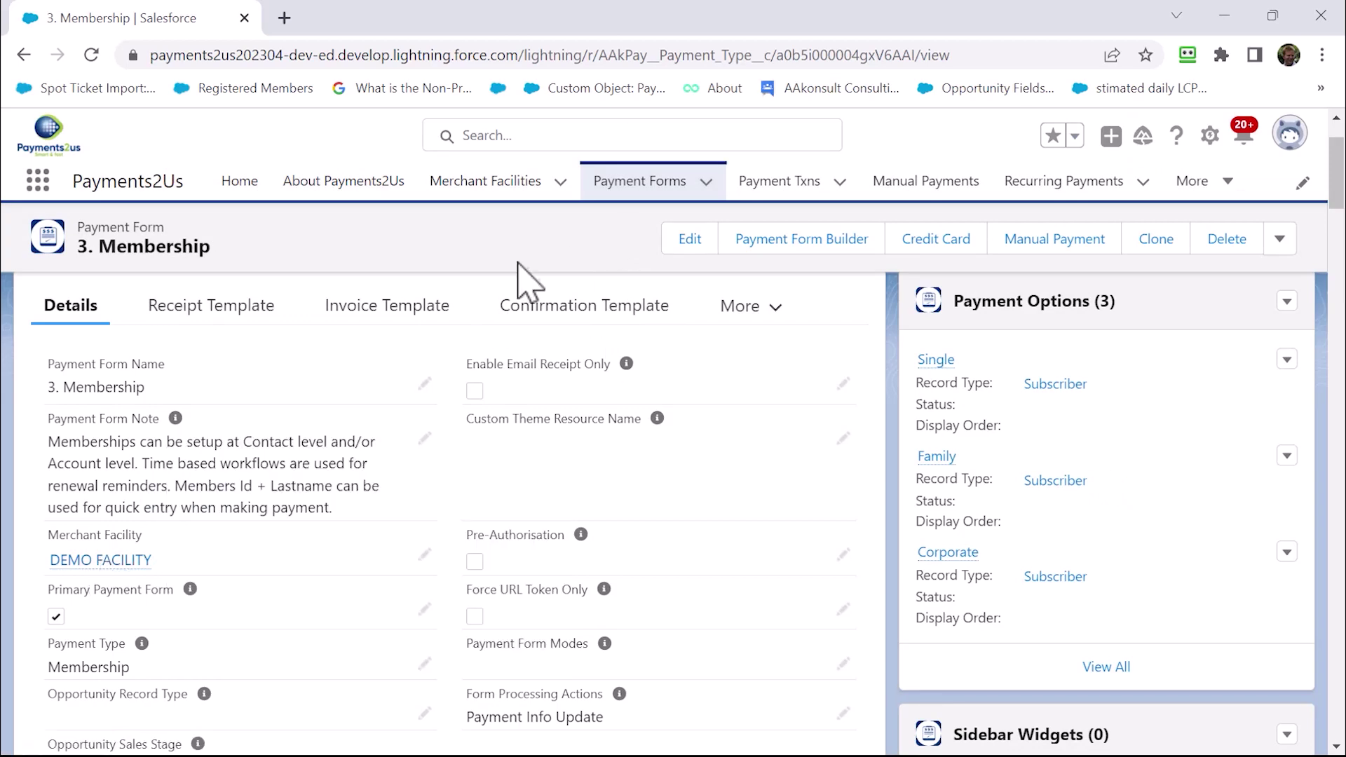
scroll(277, 498, "down", 1)
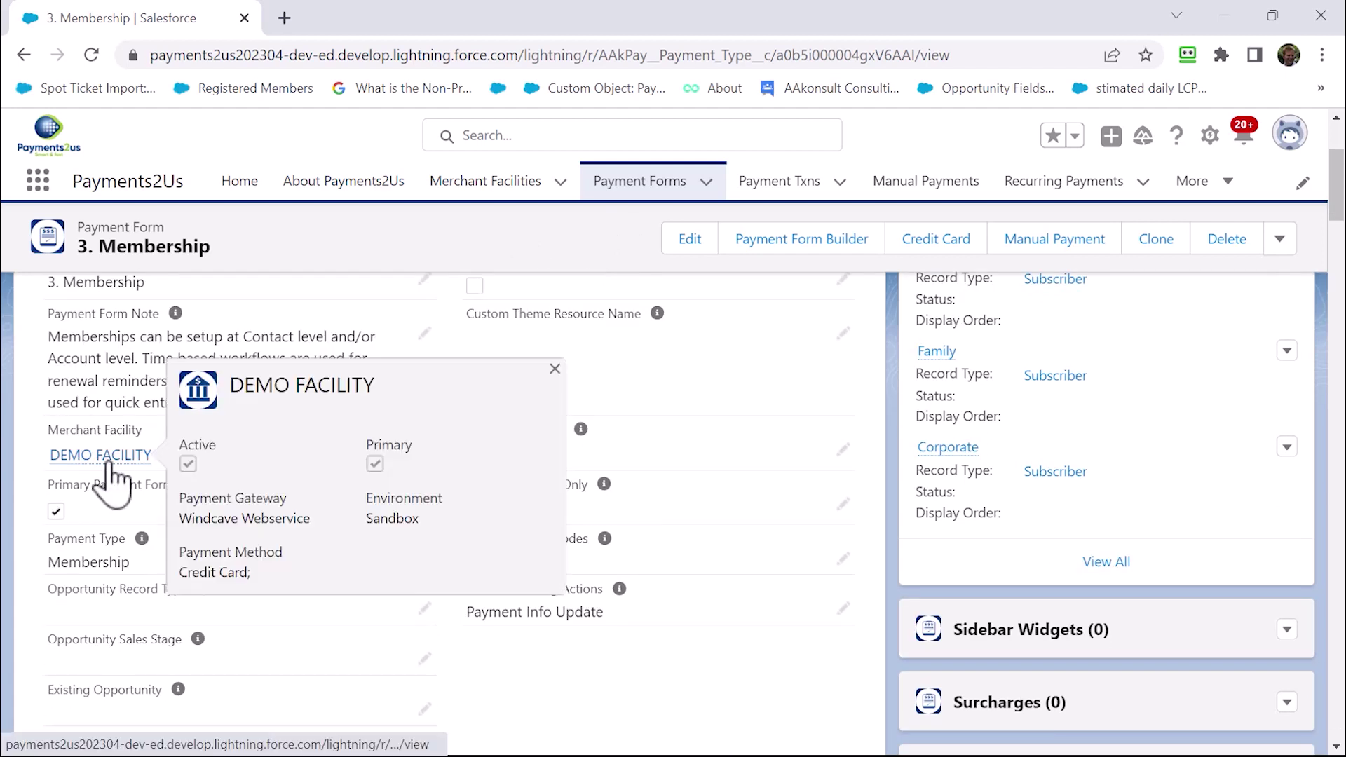
left_click(106, 457)
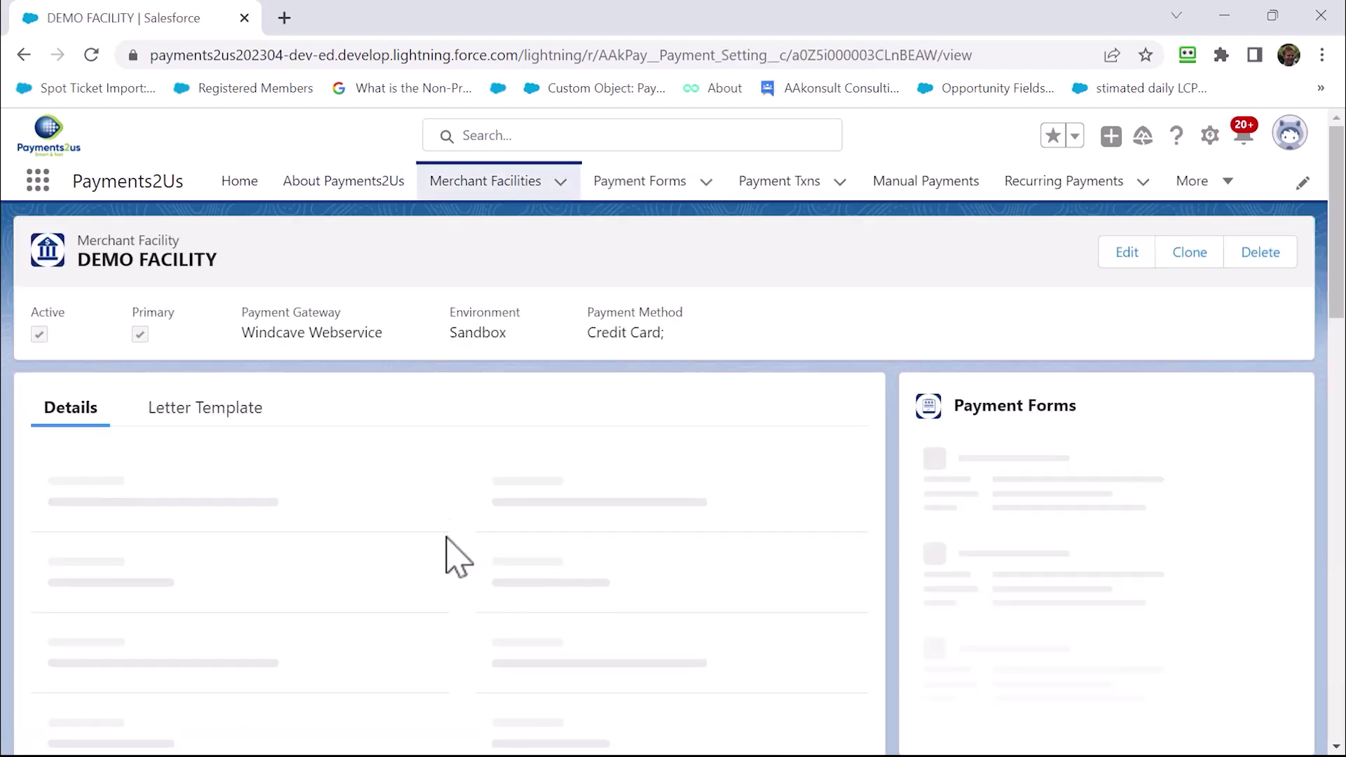
scroll(354, 600, "down", 10)
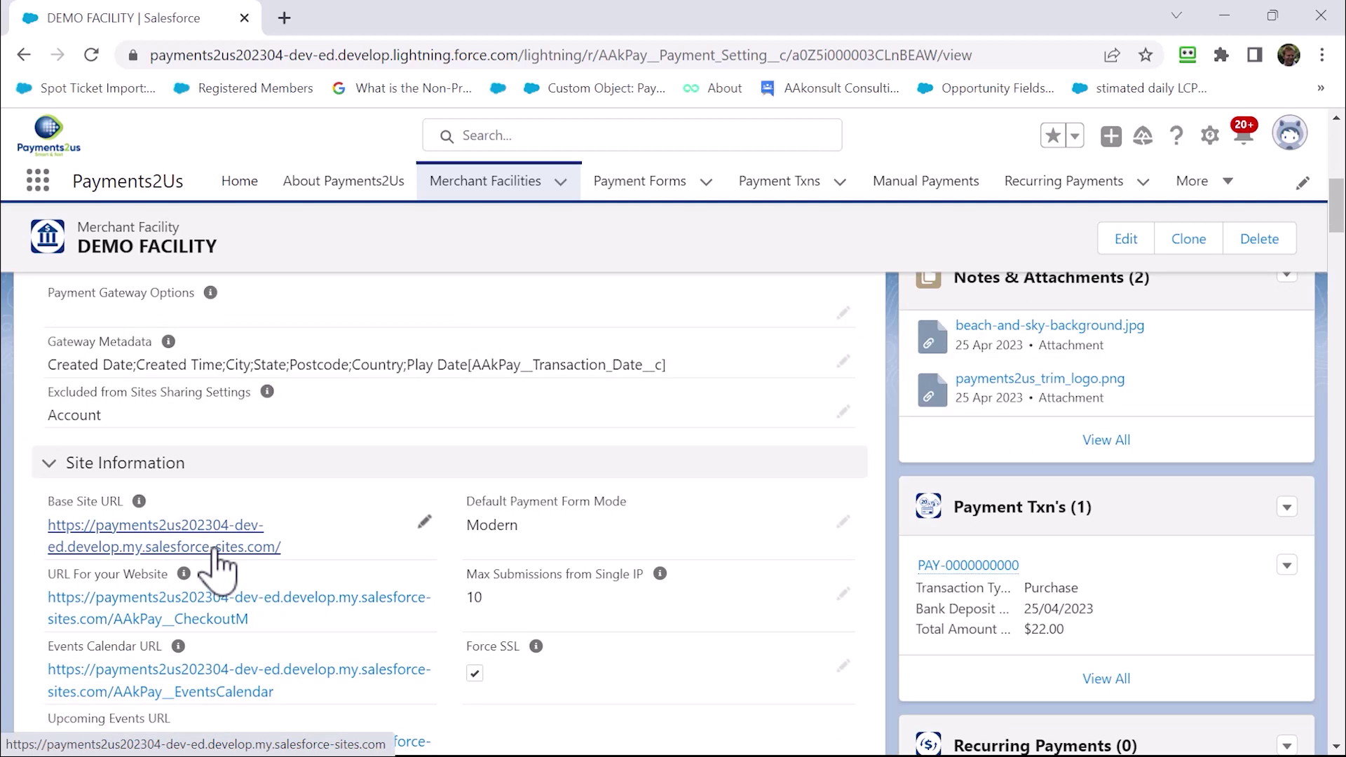
Open the website checkout page from the DEMO FACILITY URL For your Website link
left_click(224, 608)
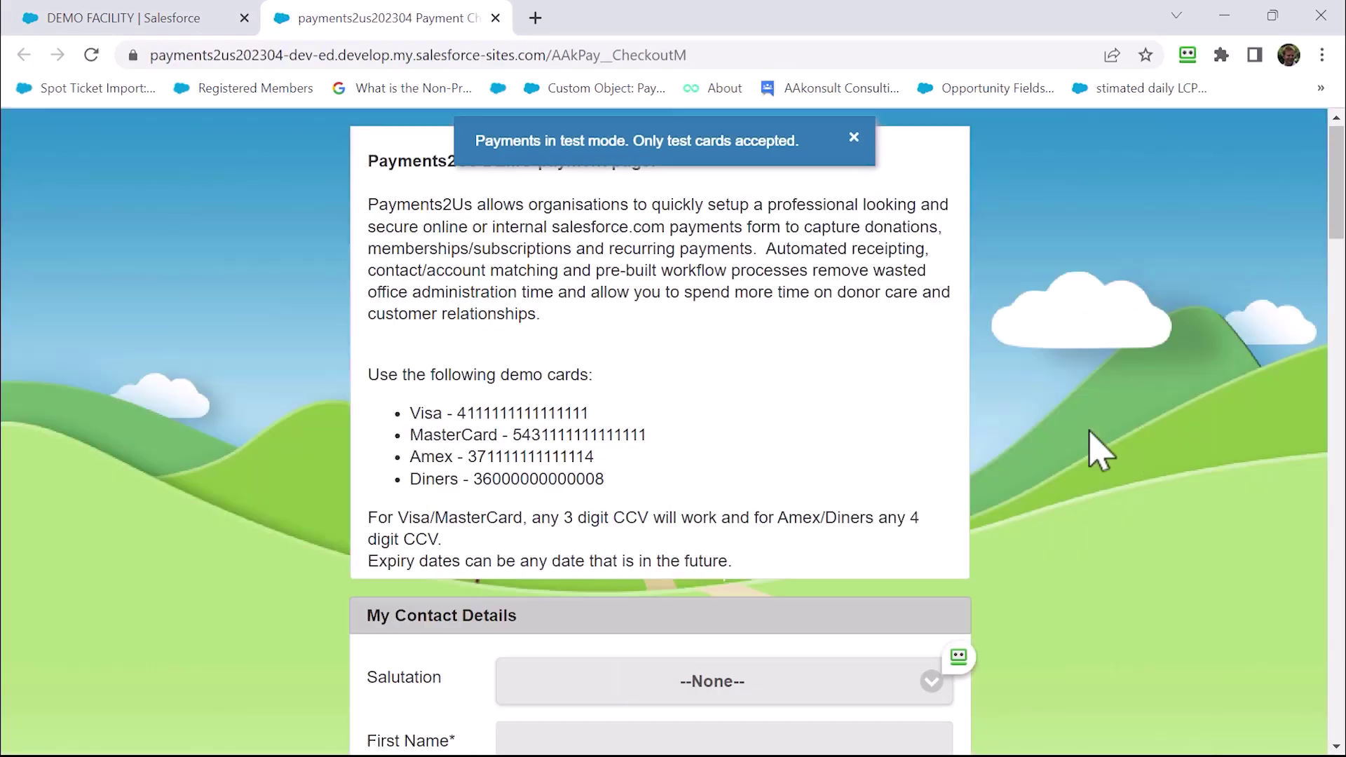
scroll(986, 525, "down", 2)
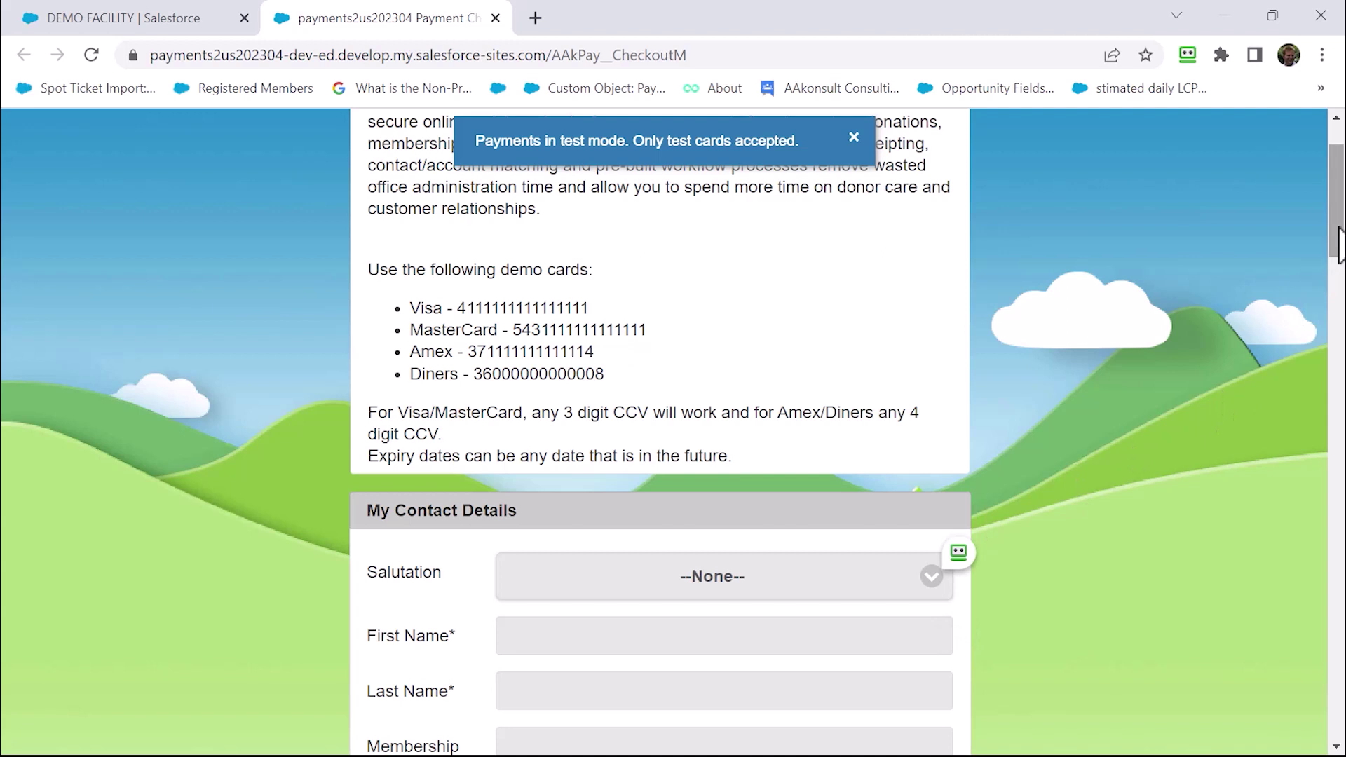
scroll(1339, 372, "down", 4)
left_click_drag(1340, 353, 1344, 285)
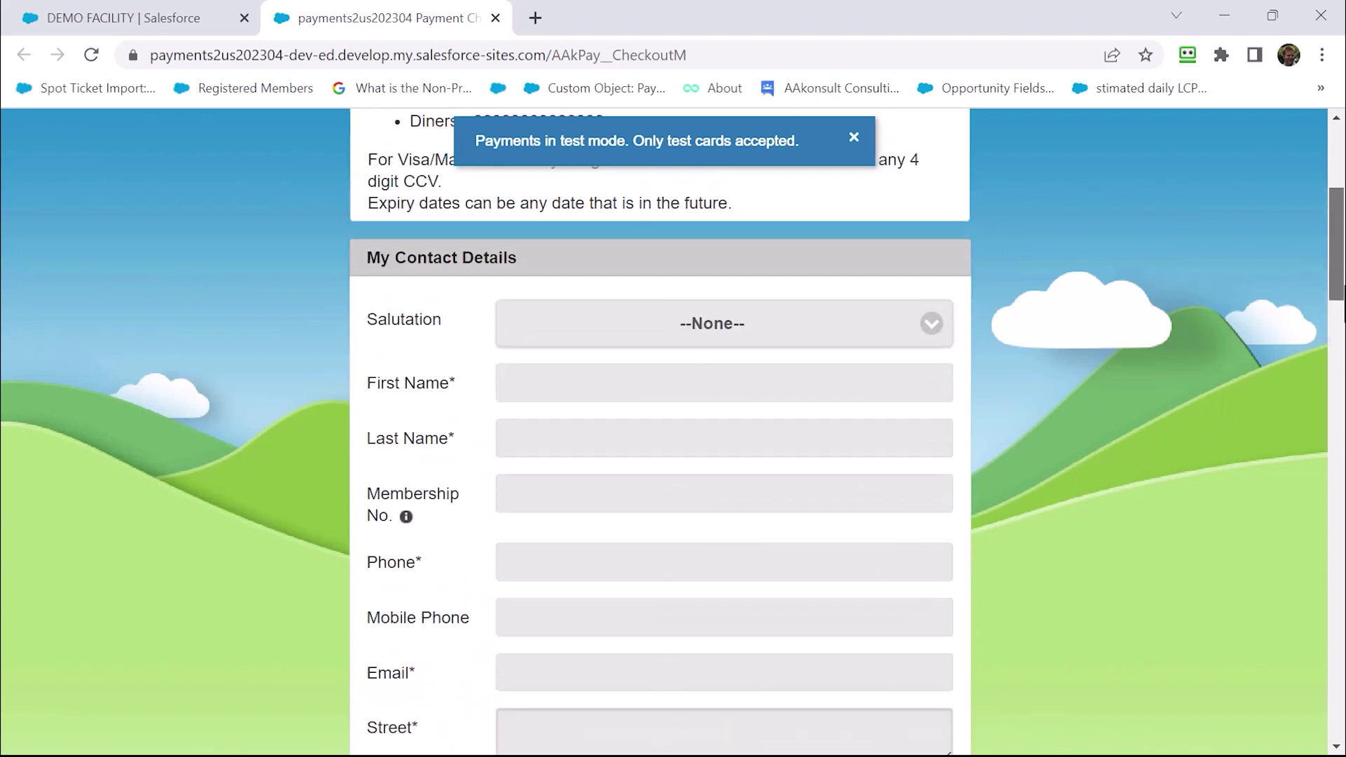
Enter the contact's first name, phone number and e-mail address on the checkout form
left_click(681, 385)
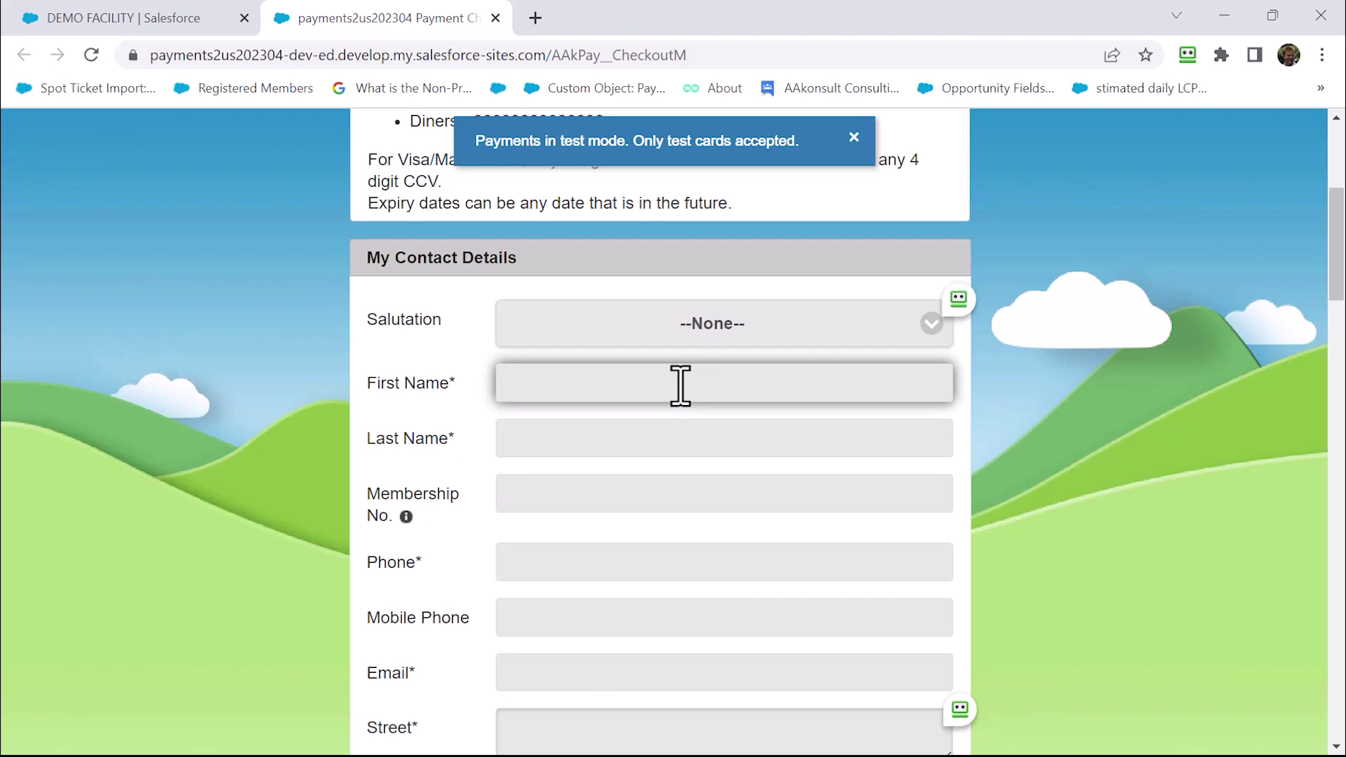
key("Tab")
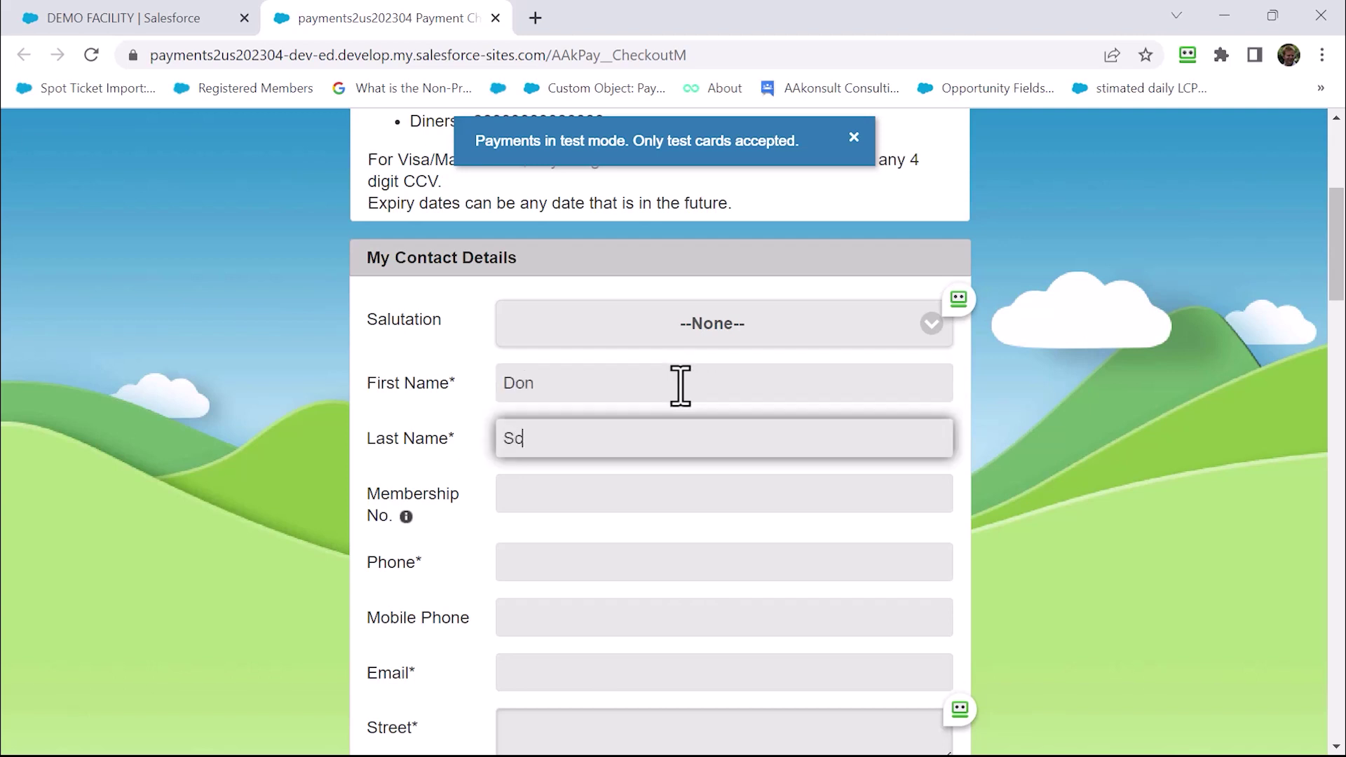
key("Tab")
key("Tab")
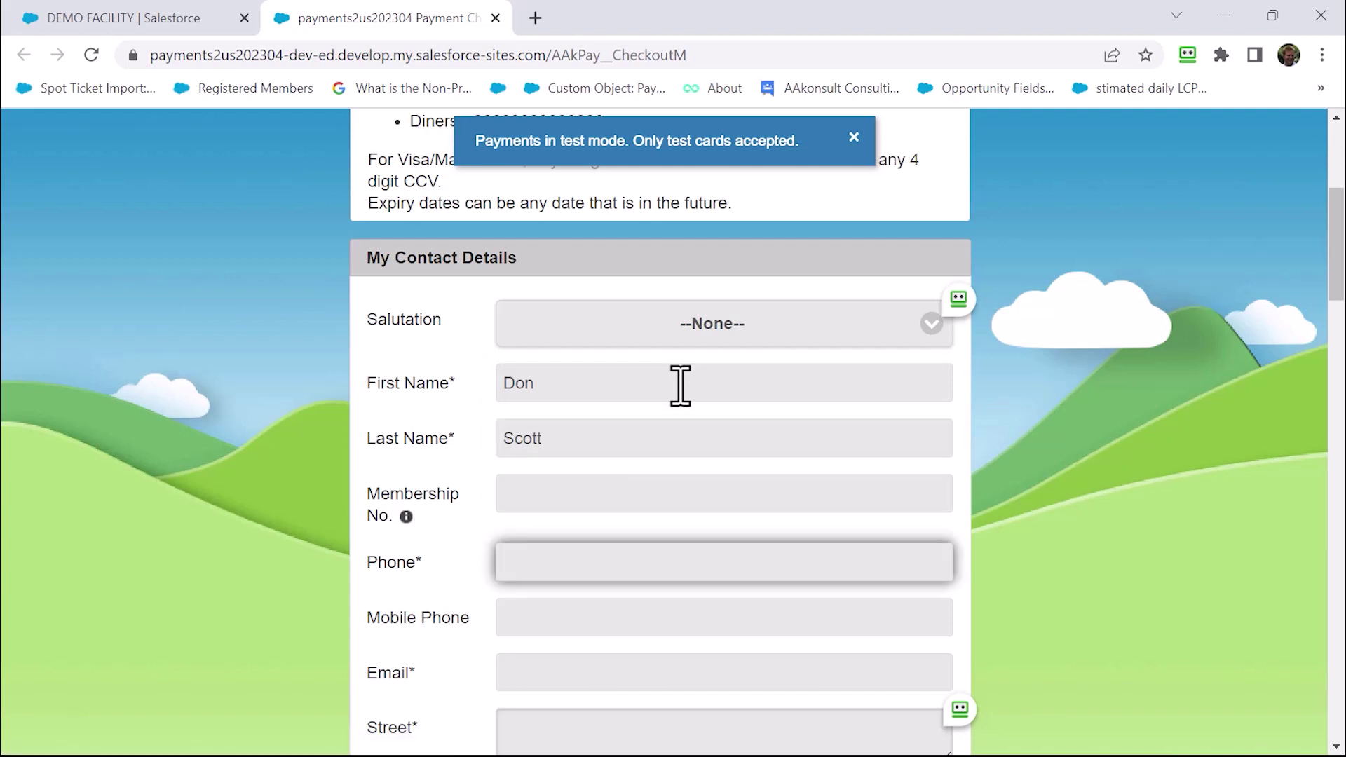
key("Tab")
key("Tab")
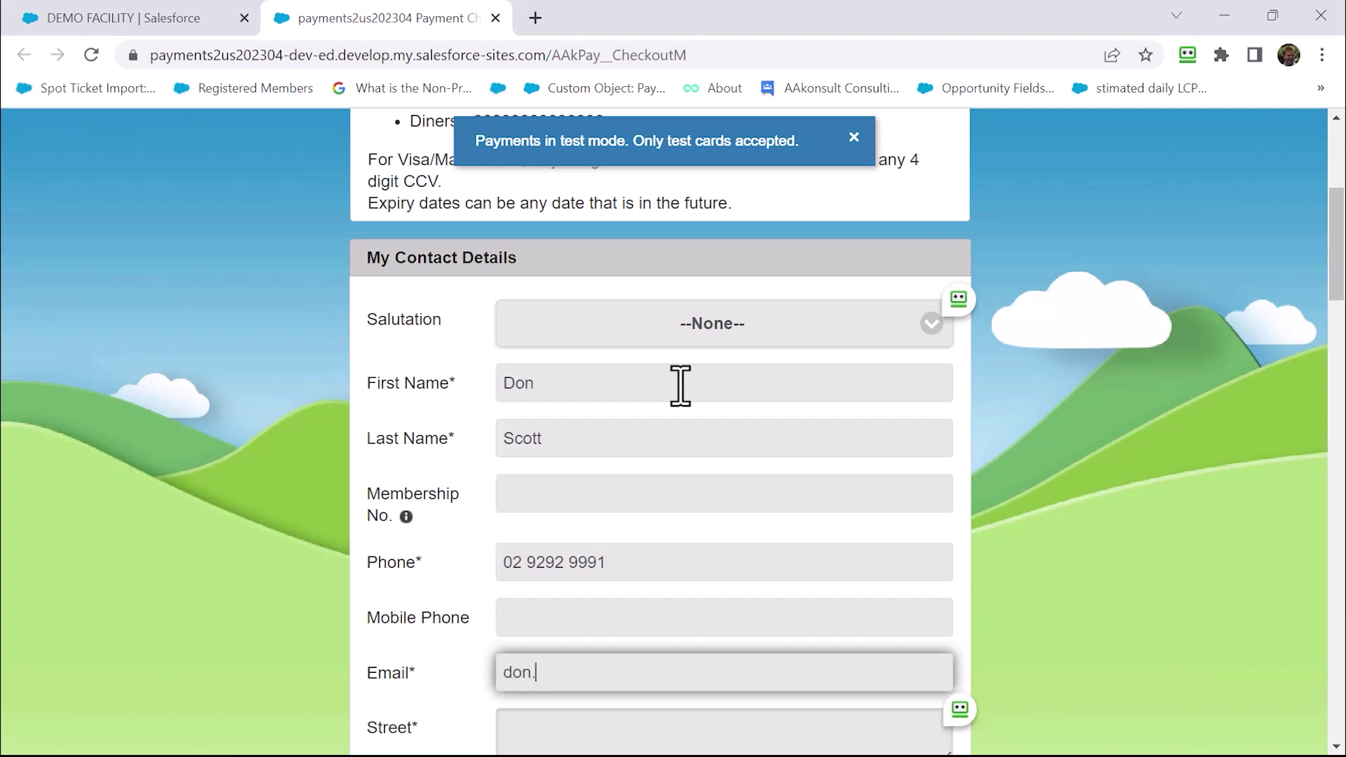
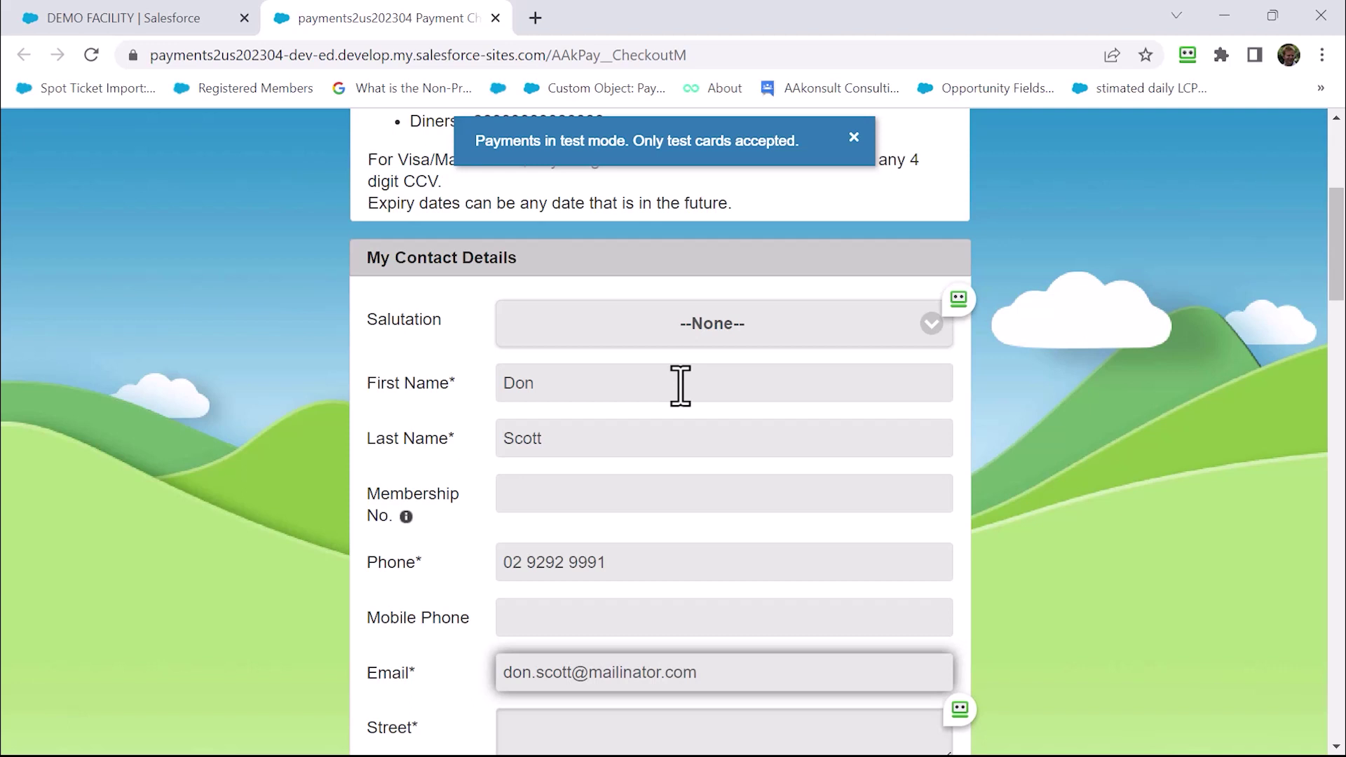
key("Tab")
Fill in the contact's street, suburb/town, state and postcode
scroll(783, 326, "down", 1)
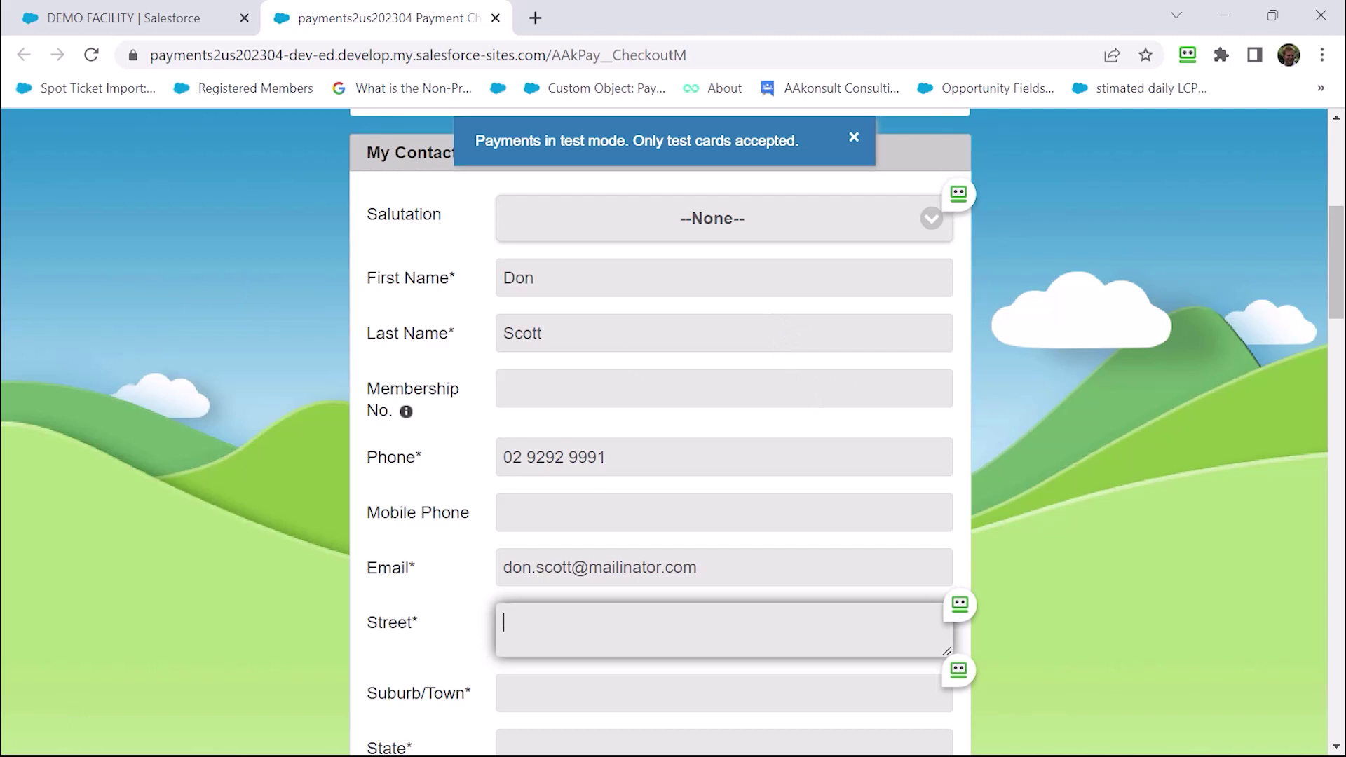
left_click(604, 639)
key("Tab")
type("Yarraville")
key("Tab")
type("VI")
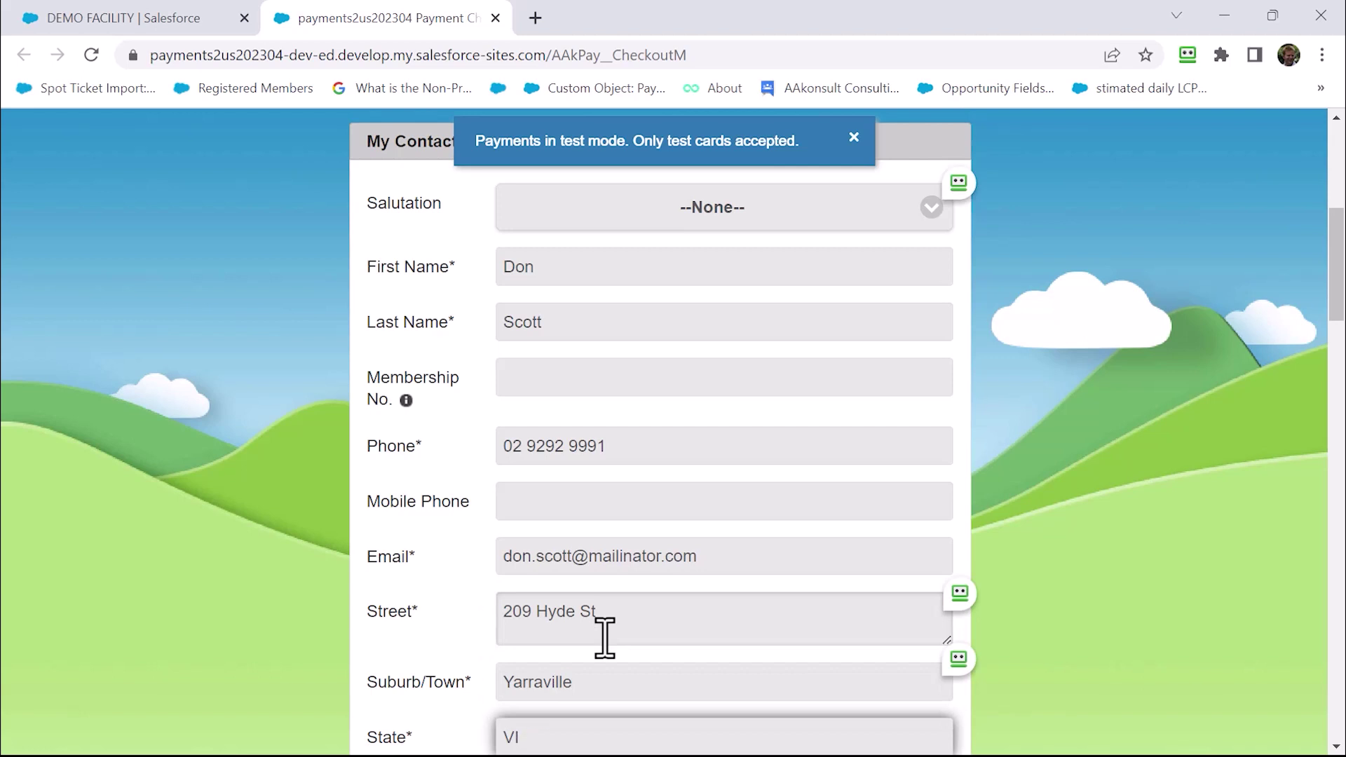
type("OCC")
key("Tab")
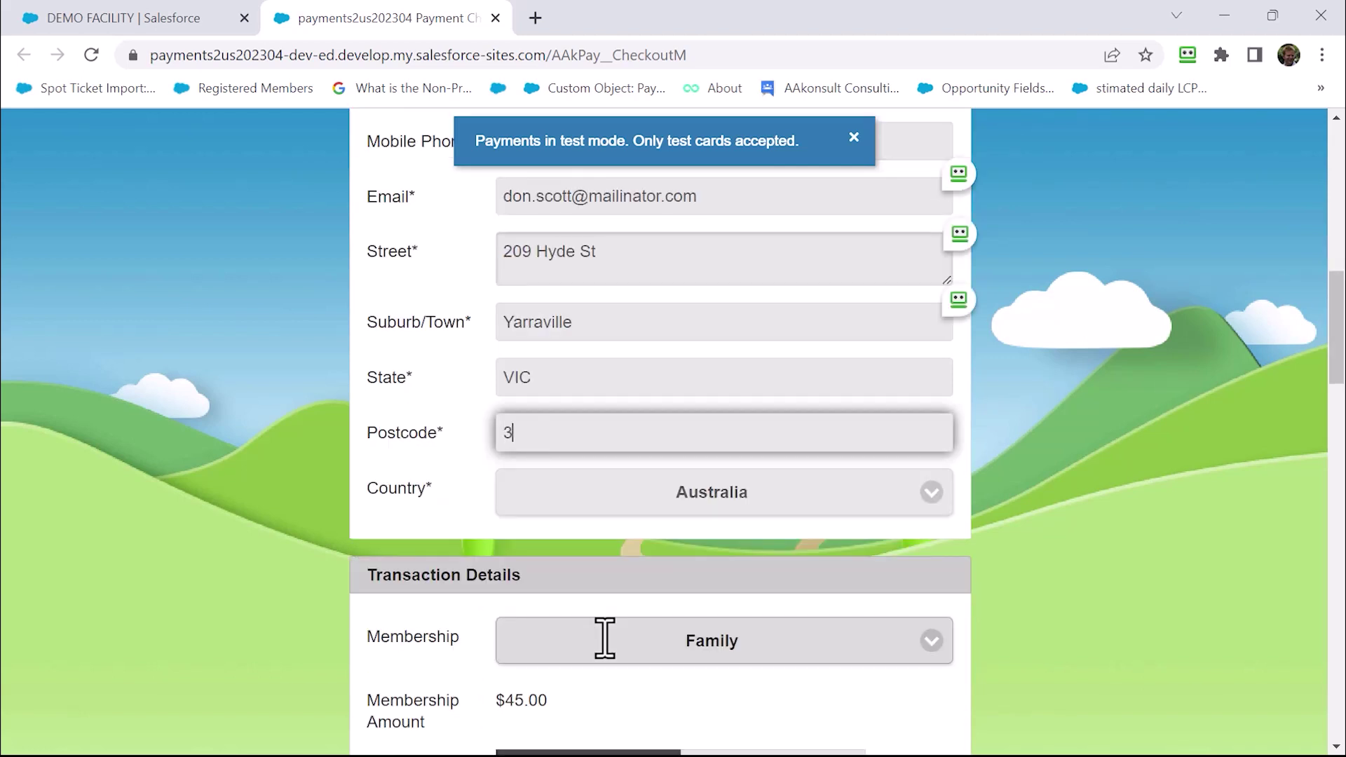
key("Tab")
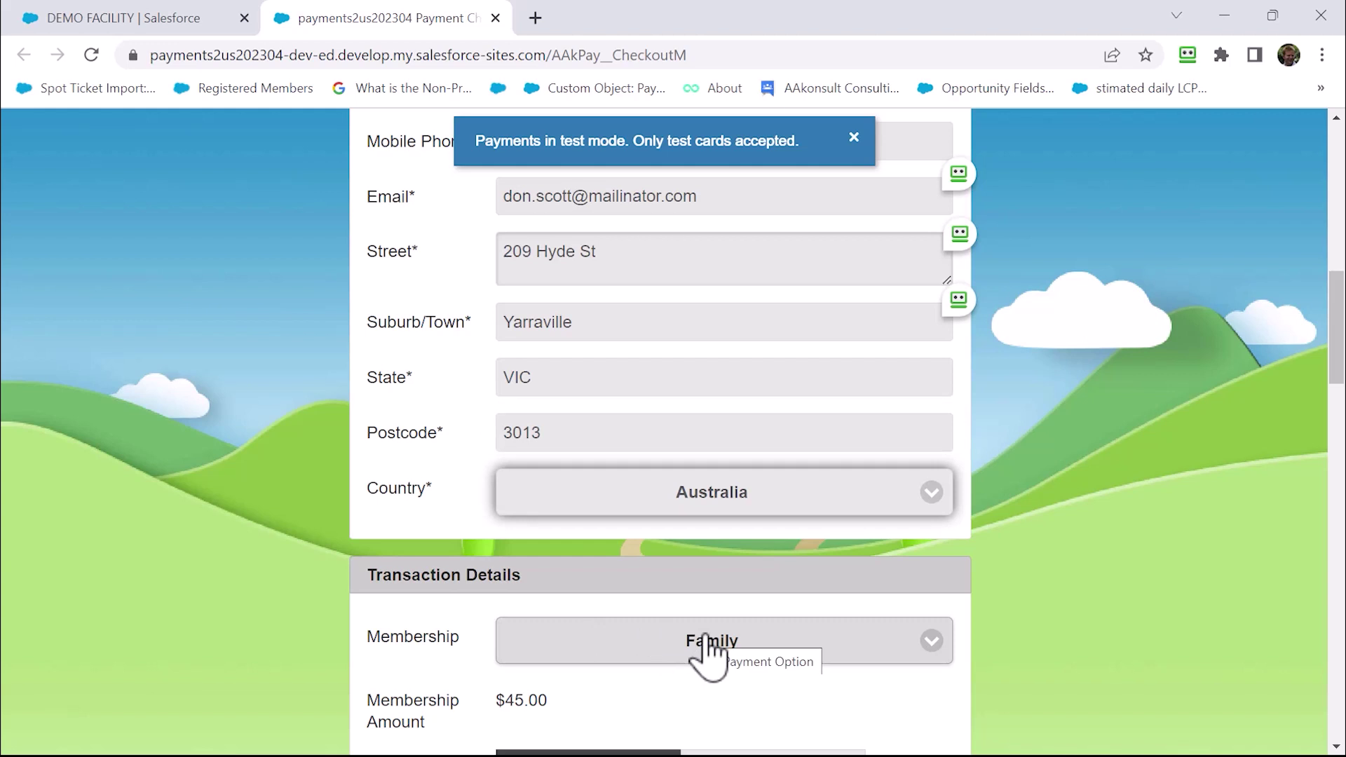
Change the Membership selection in Transaction Details from Family to Single
scroll(708, 645, "down", 7)
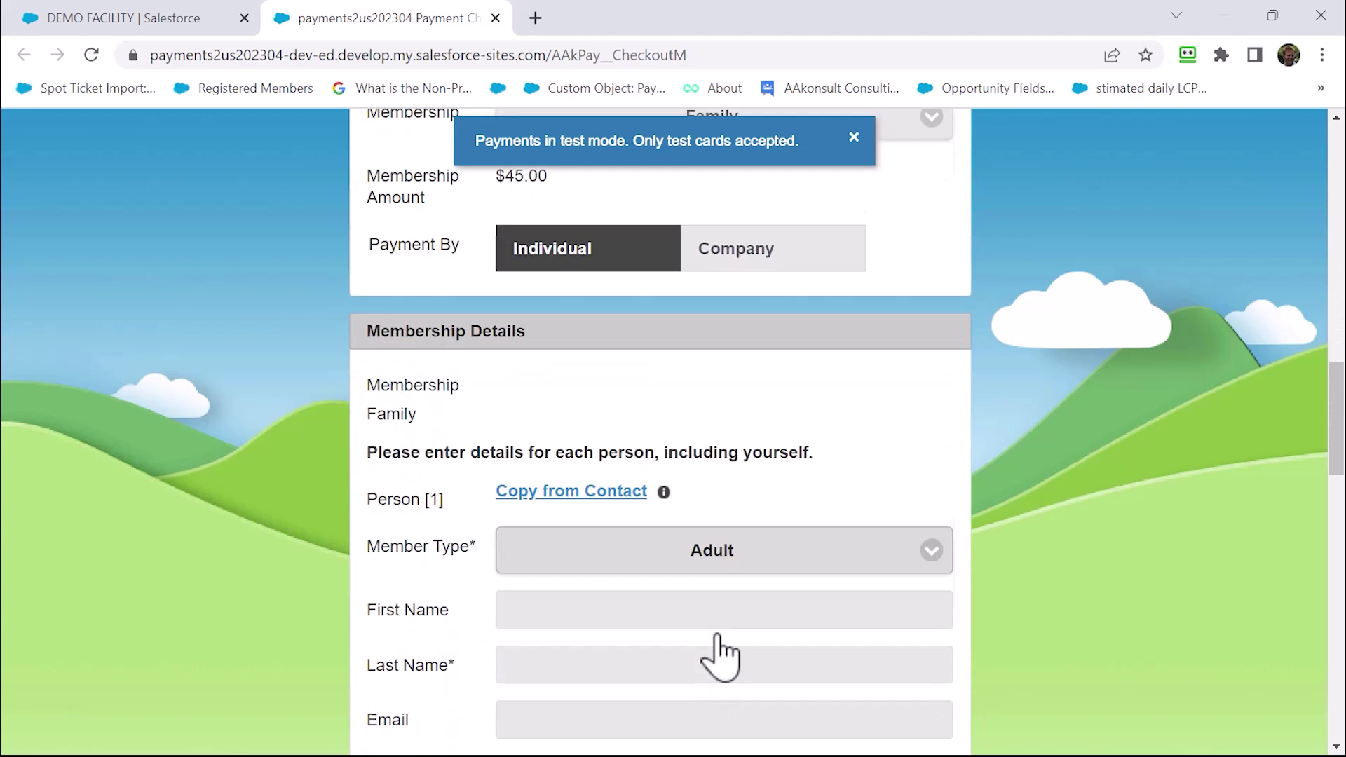
scroll(718, 655, "up", 1)
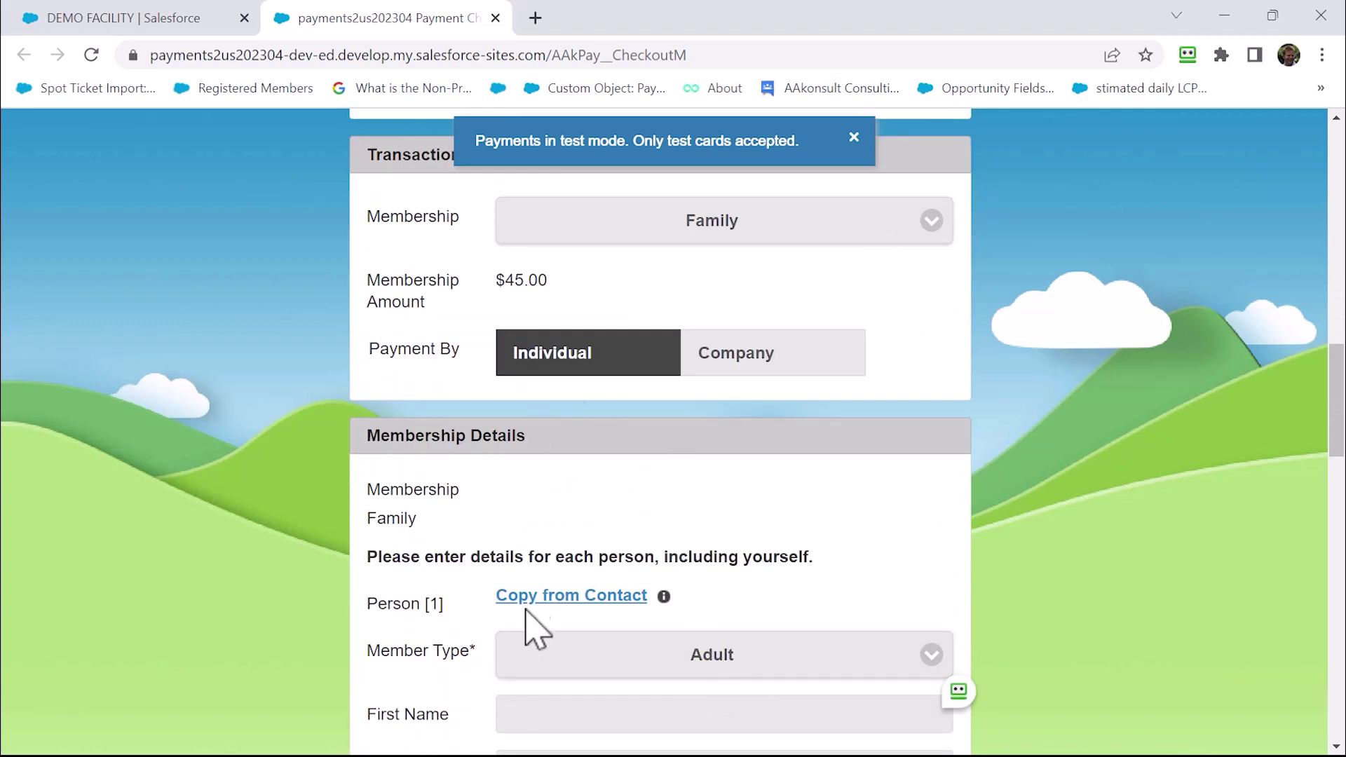
left_click(711, 232)
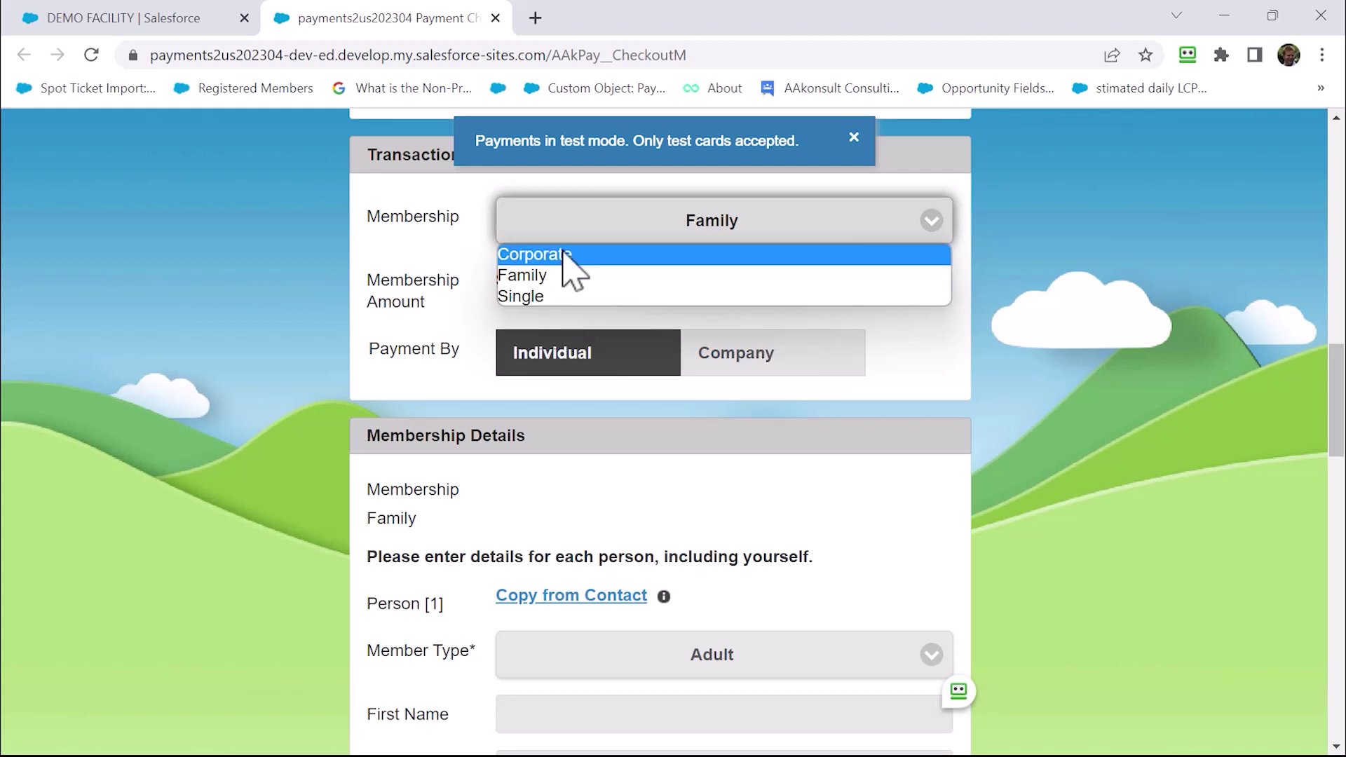
left_click(525, 300)
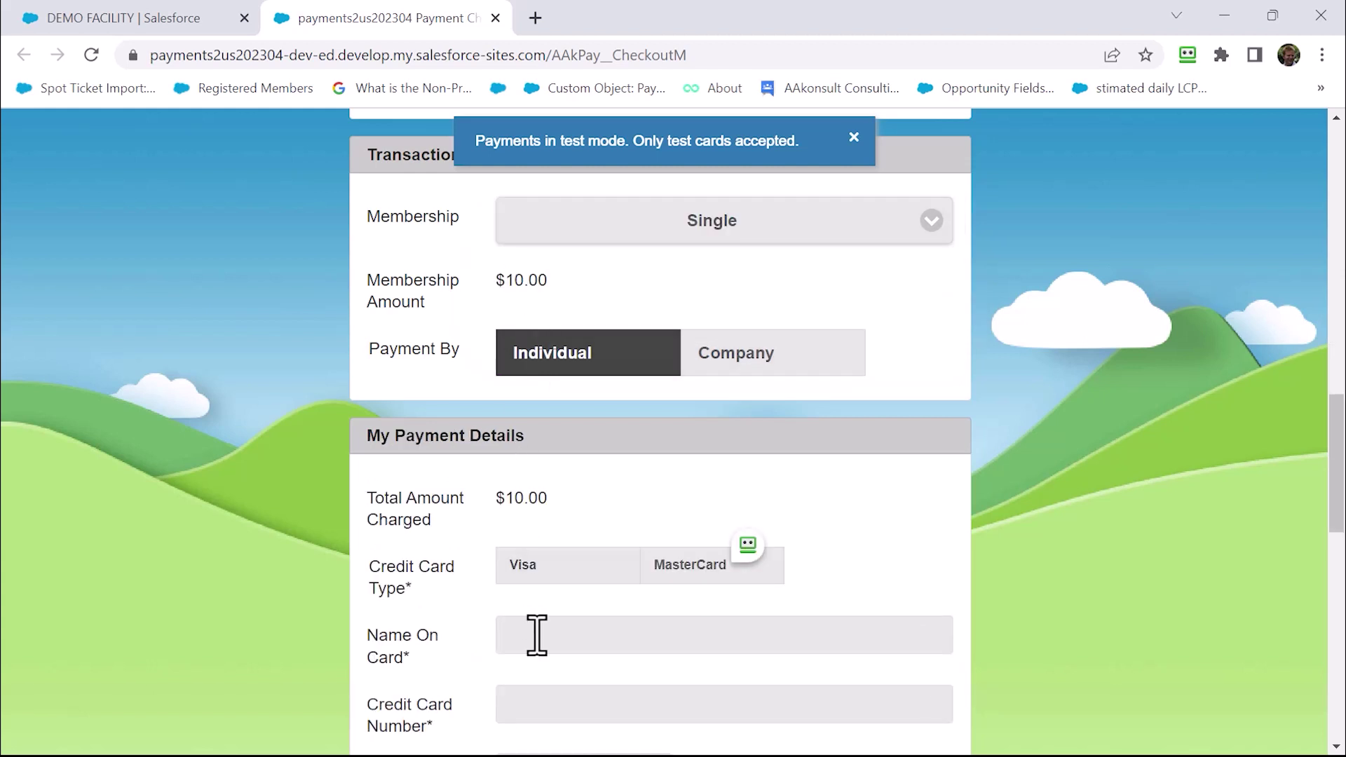
Enter the test Visa card number and CCV in the payment details
left_click(539, 636)
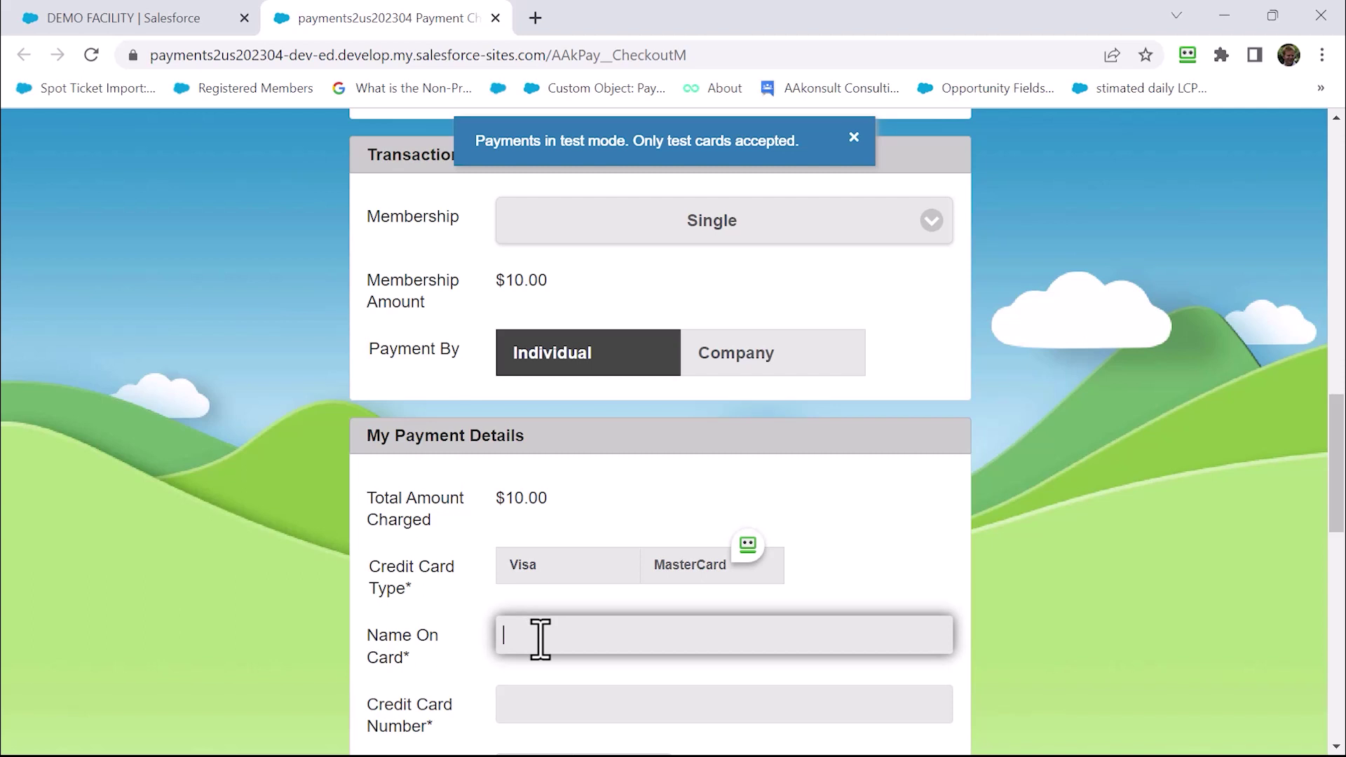
key("Tab")
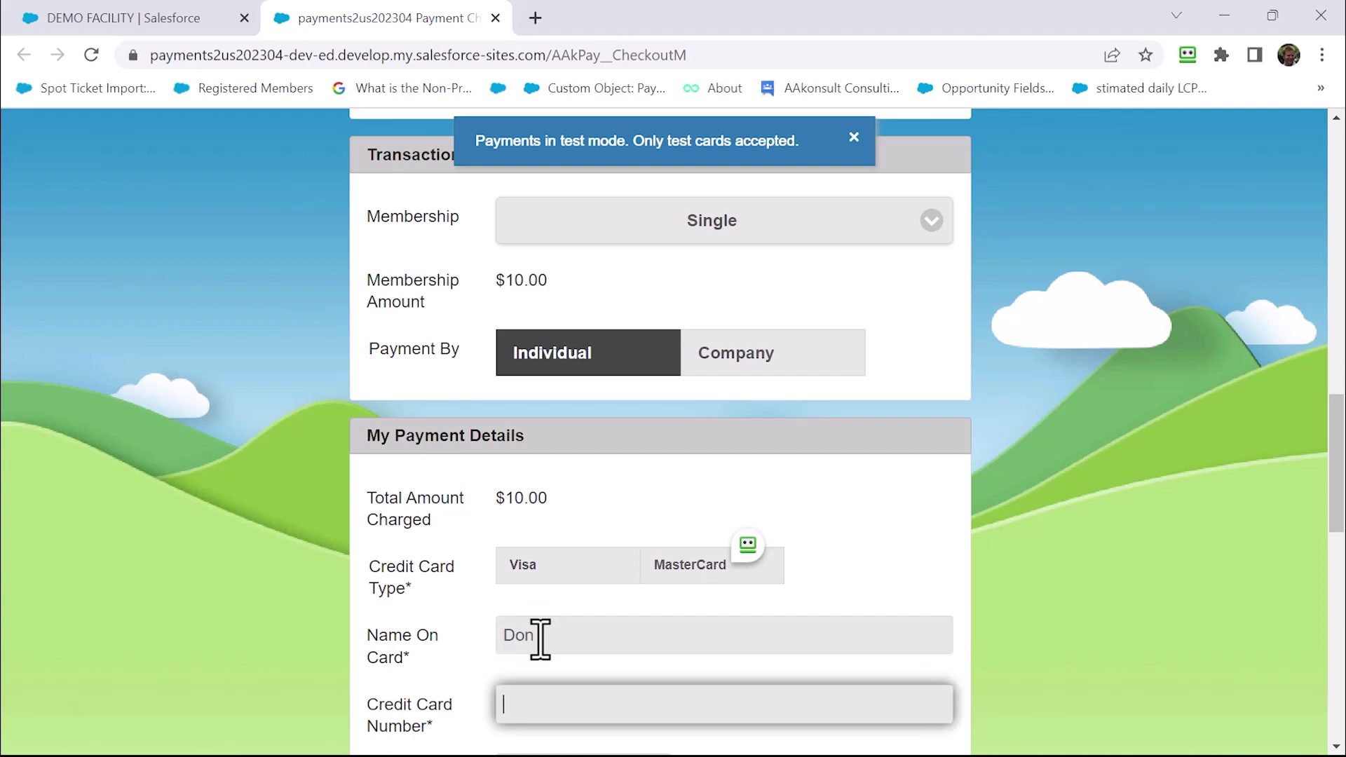
type("4111111111111111")
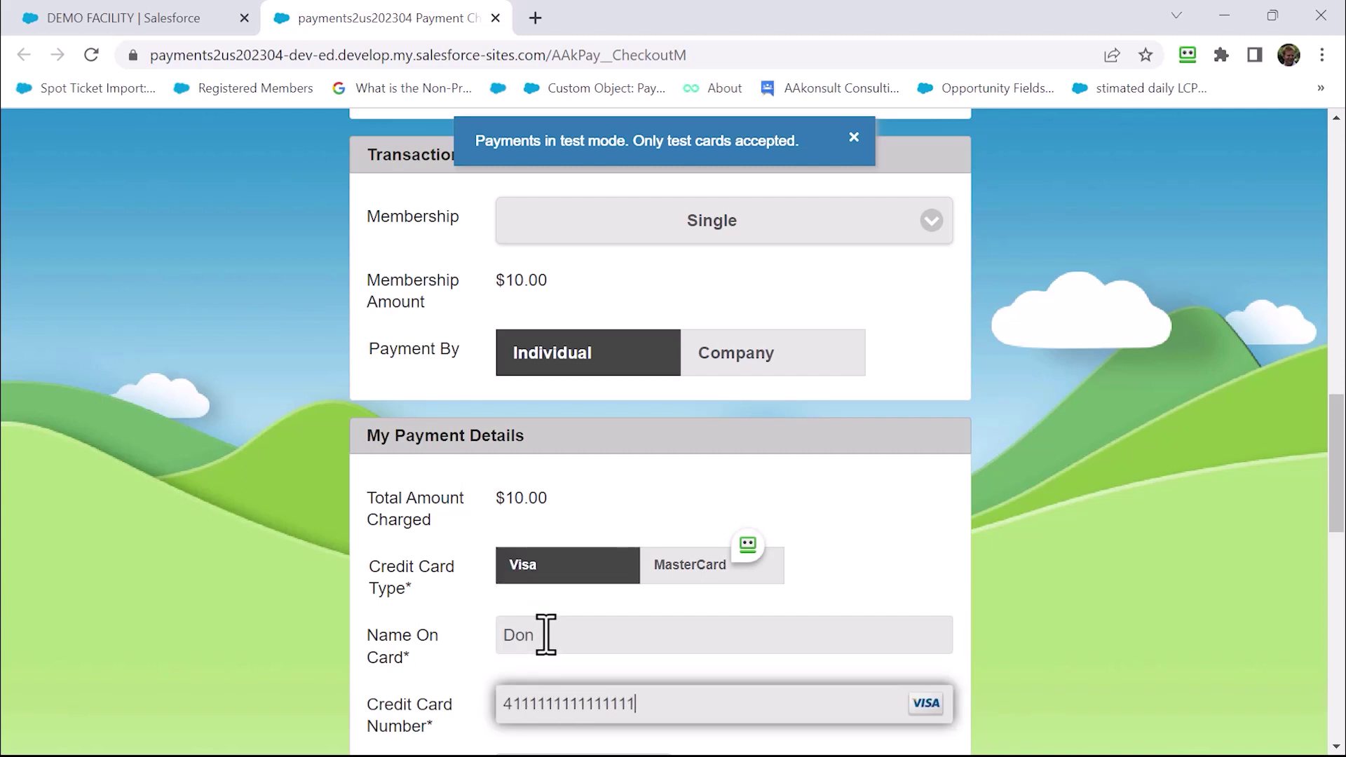
scroll(547, 642, "down", 2)
scroll(550, 645, "down", 1)
left_click(538, 637)
type("111")
Pass the not-a-robot check, submit the $10.00 payment, and return to the DEMO FACILITY tab
scroll(545, 659, "down", 3)
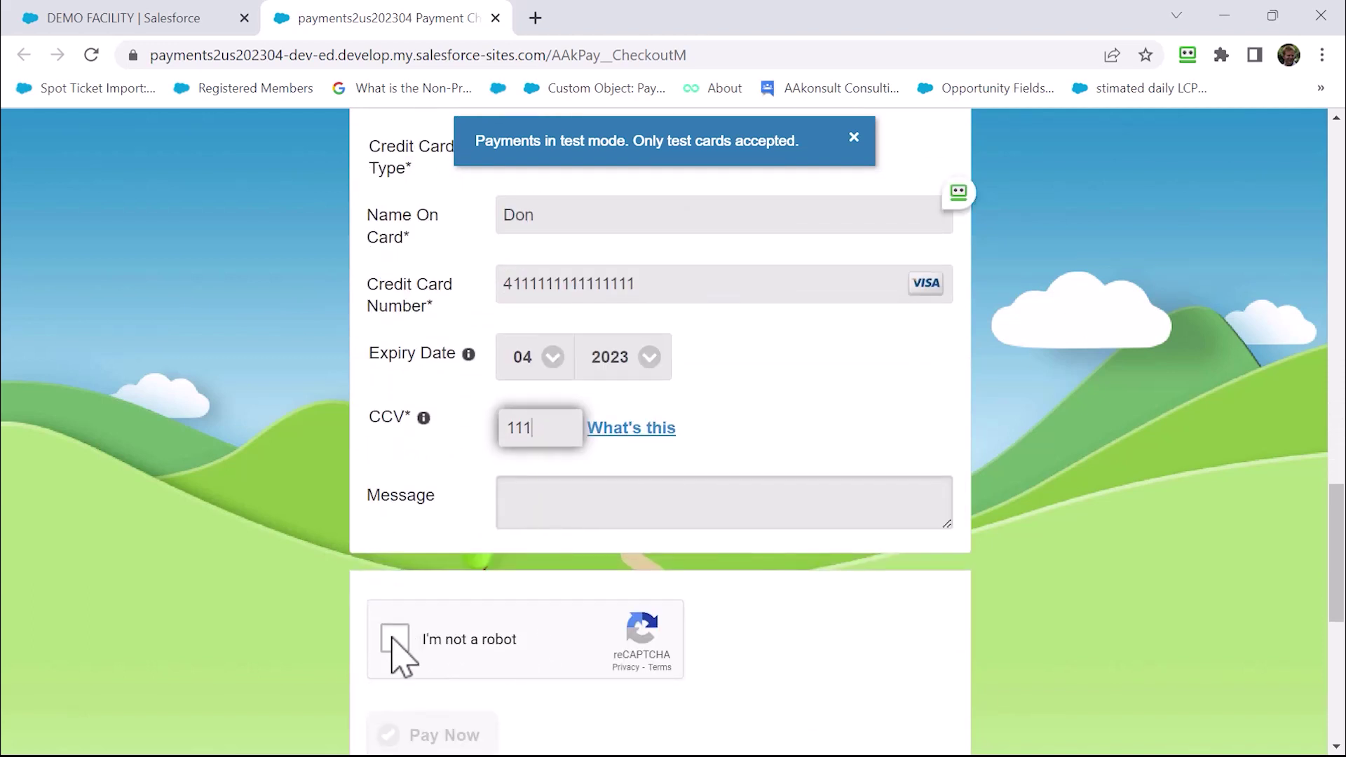
left_click(394, 640)
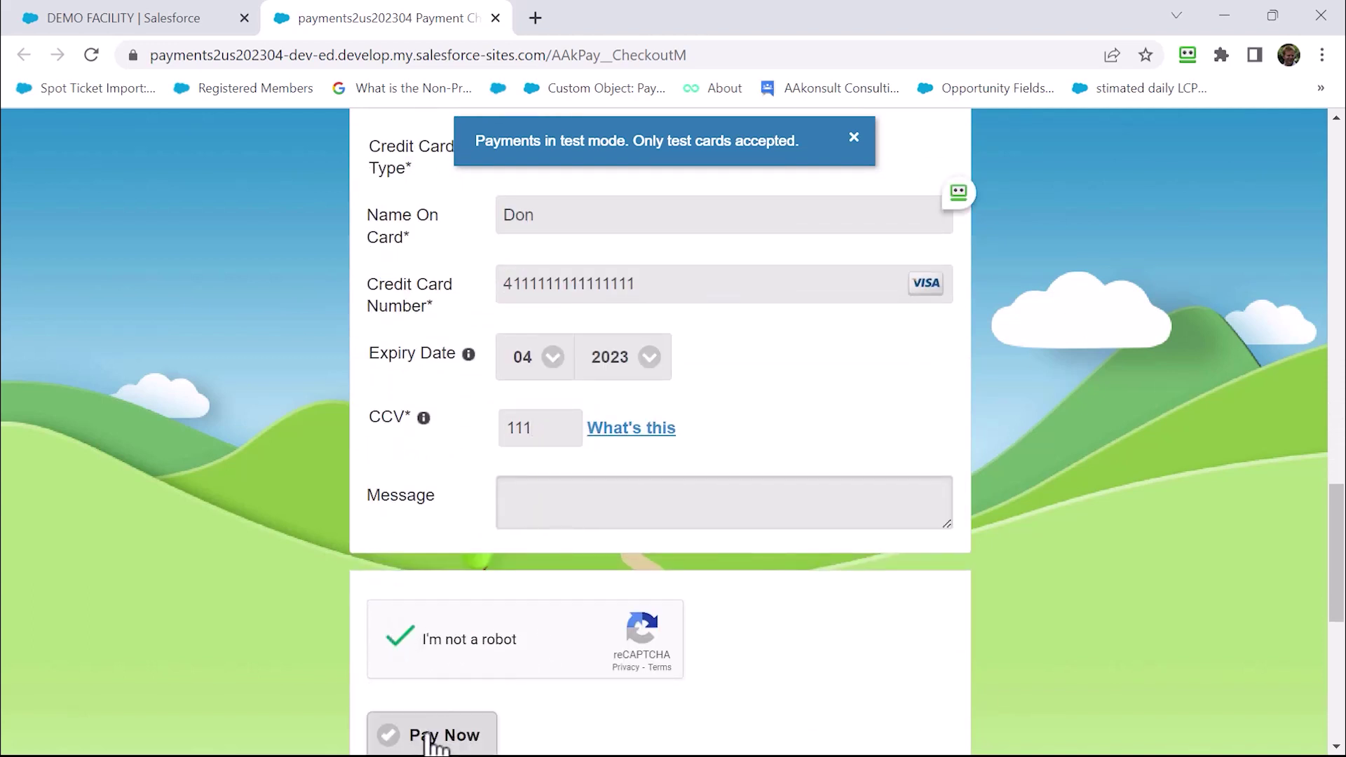
left_click(430, 736)
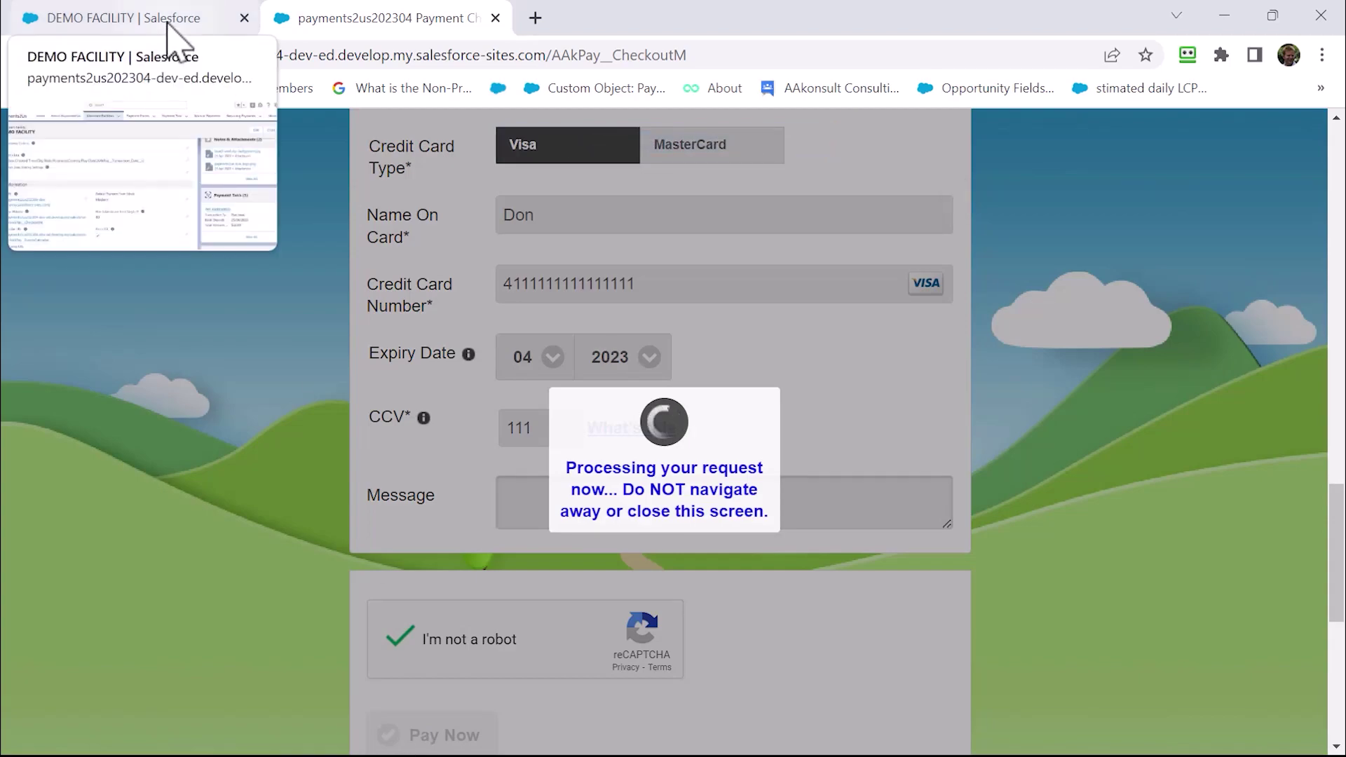
left_click(168, 25)
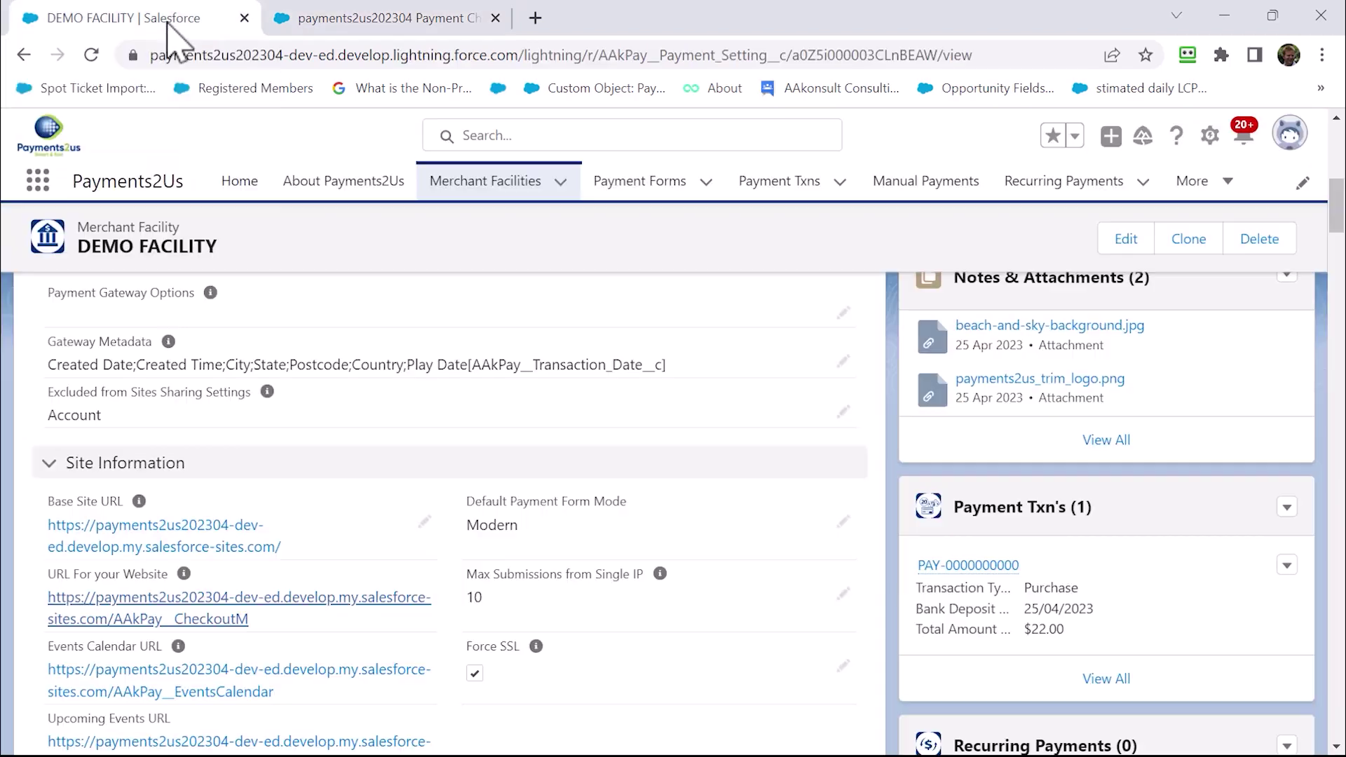
Open the Payment Txns list in a new browser tab
right_click(771, 181)
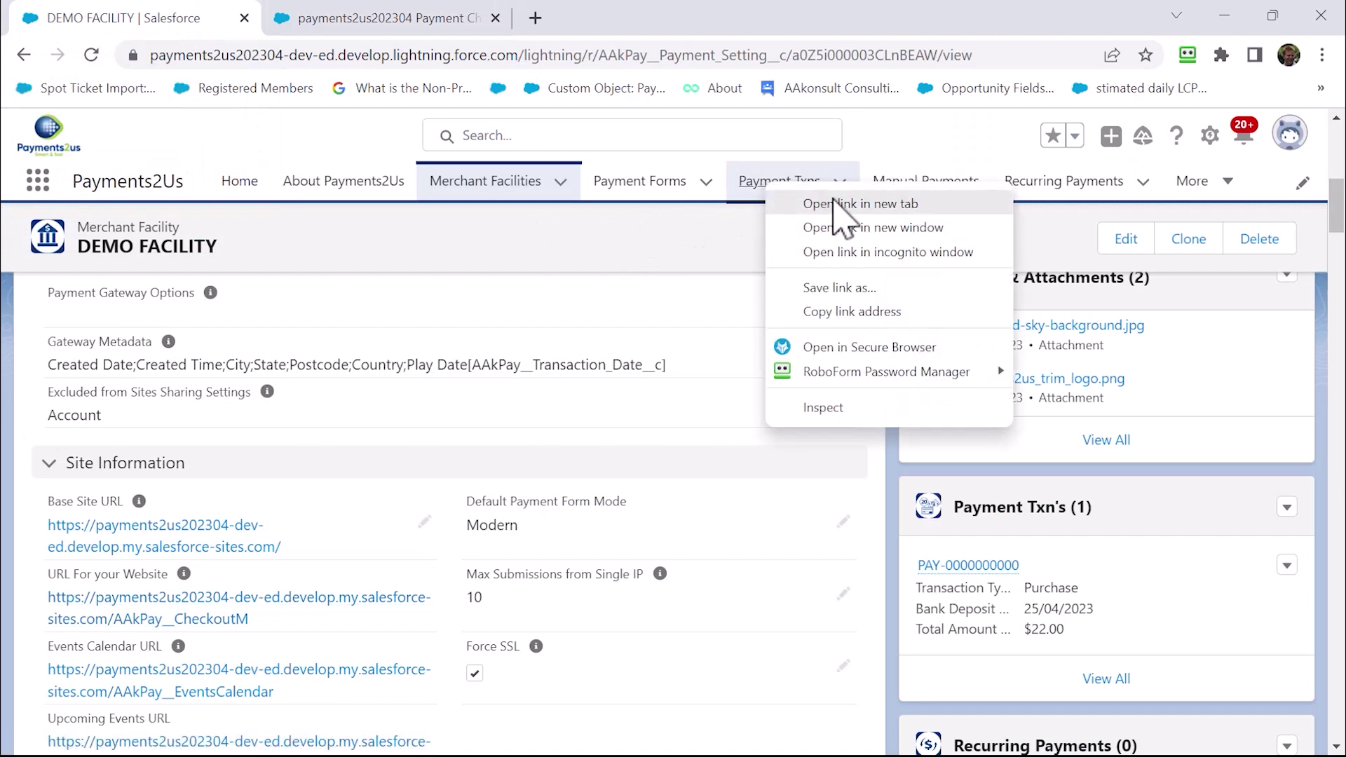
left_click(835, 205)
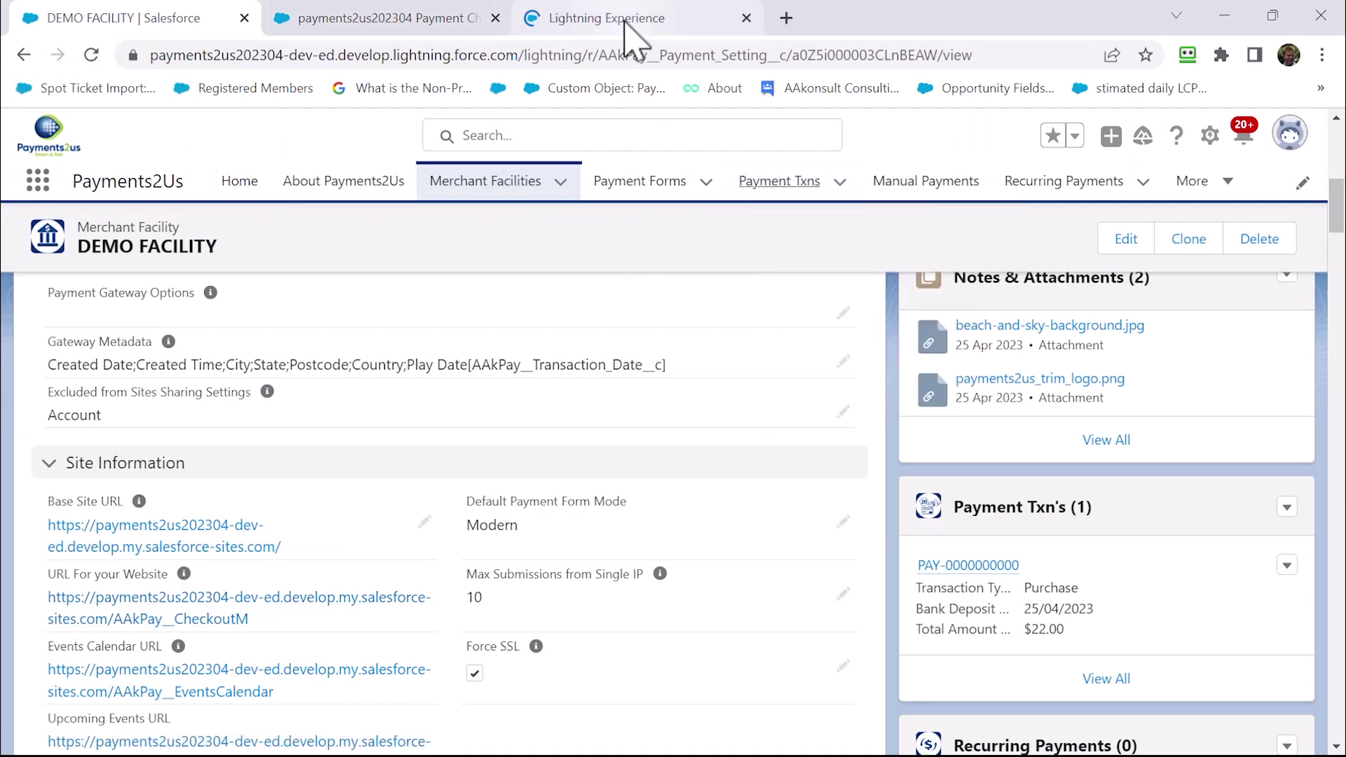
left_click(626, 24)
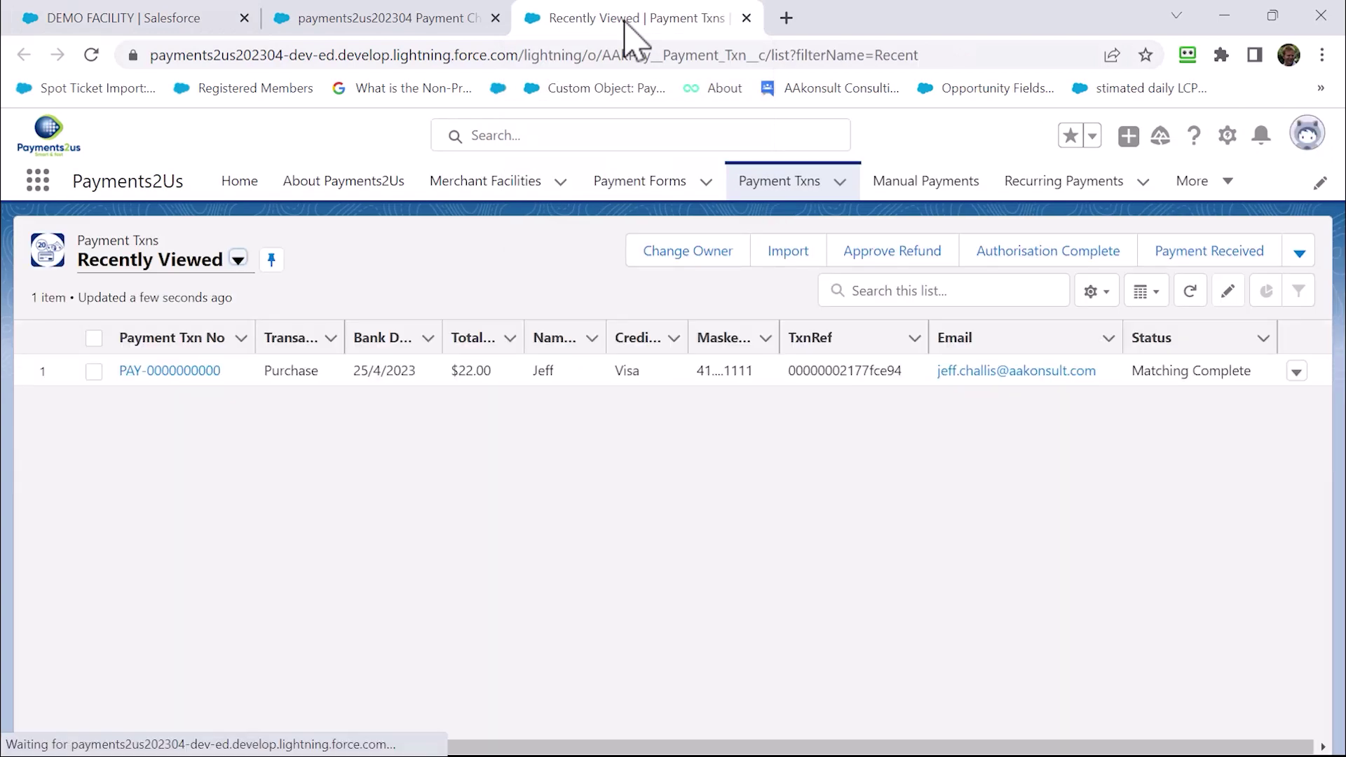
Switch to the Today's Transactions list view and pin it as default
left_click(220, 272)
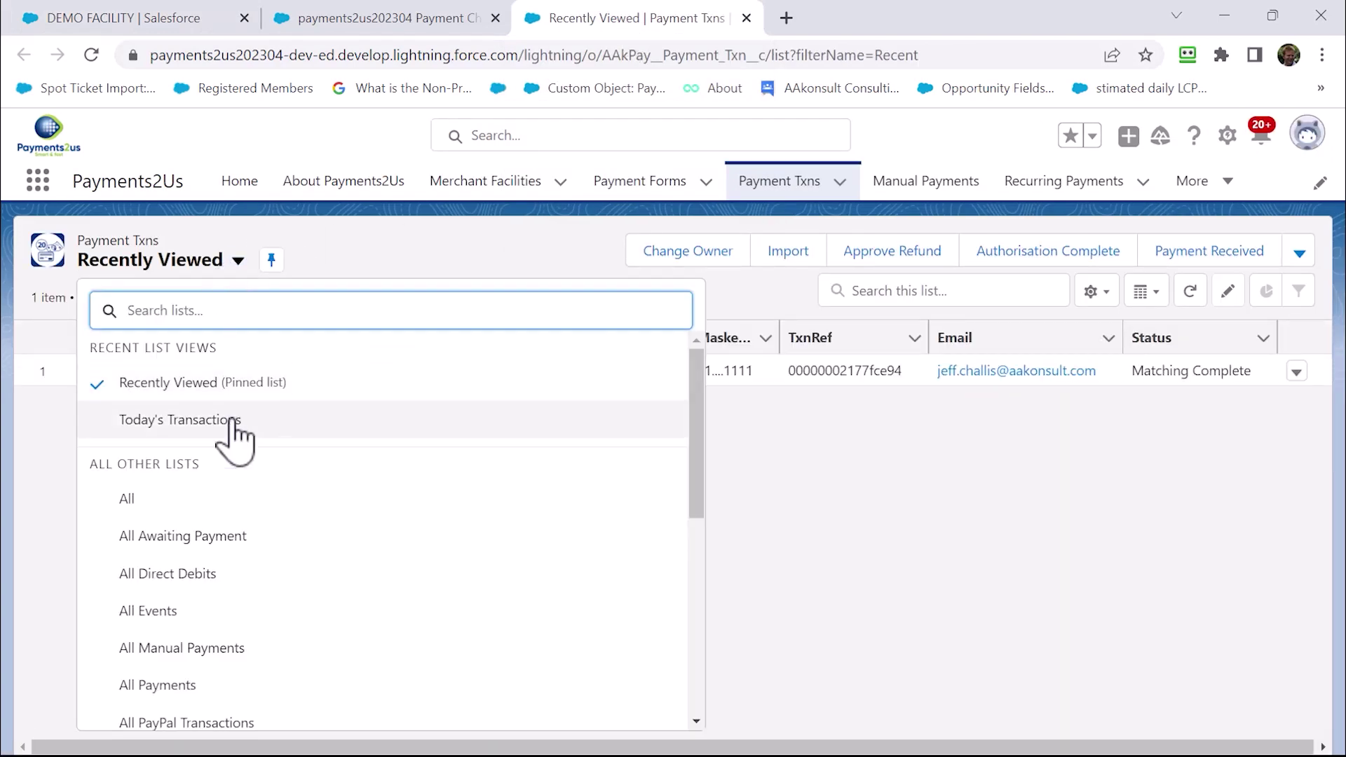
scroll(234, 436, "down", 5)
scroll(234, 451, "up", 3)
scroll(182, 449, "up", 2)
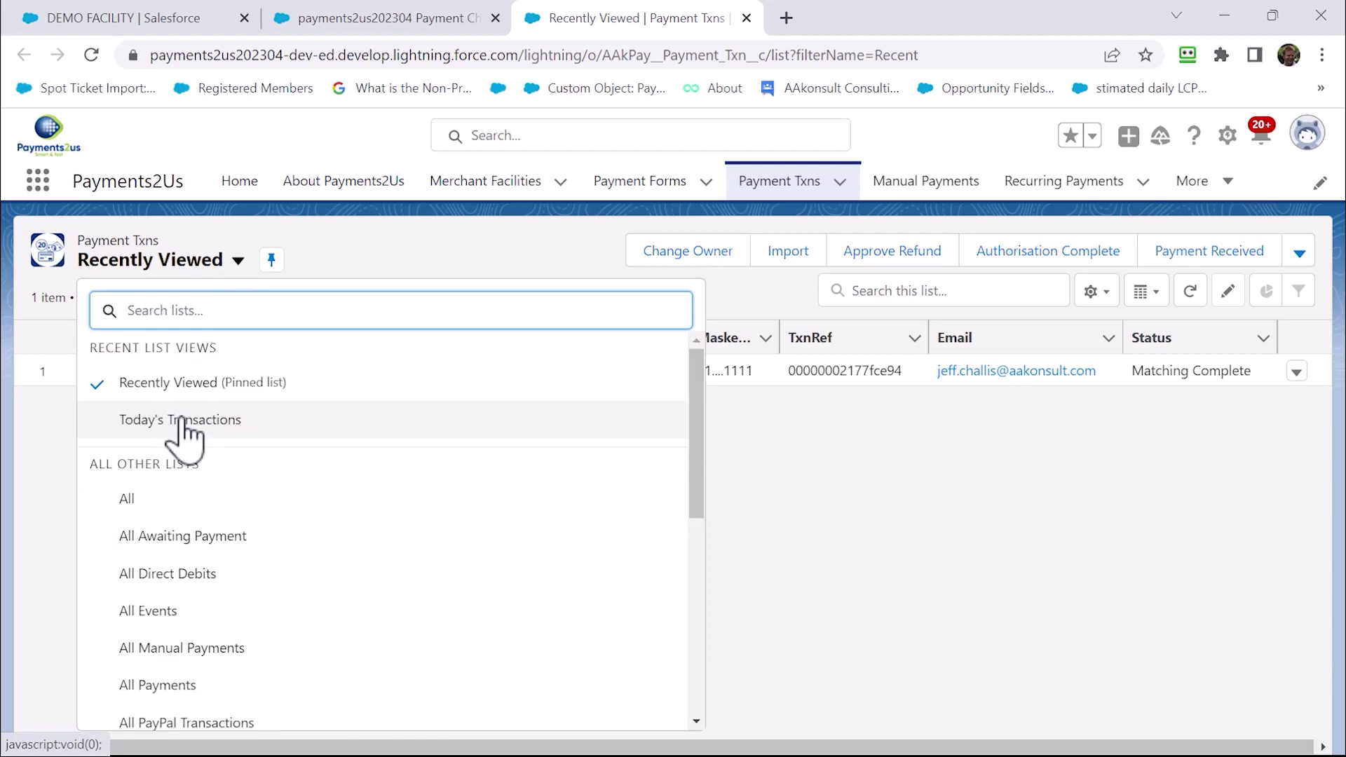
left_click(182, 421)
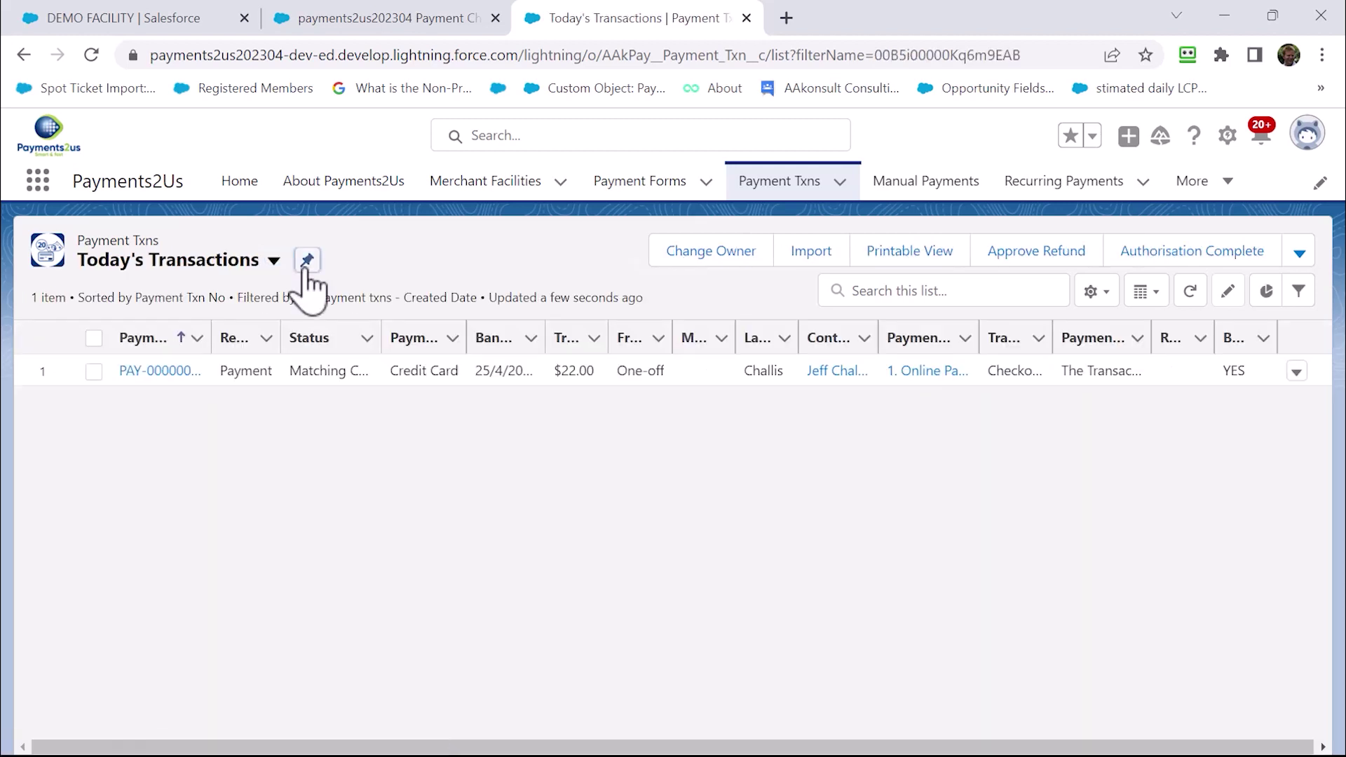
left_click(307, 261)
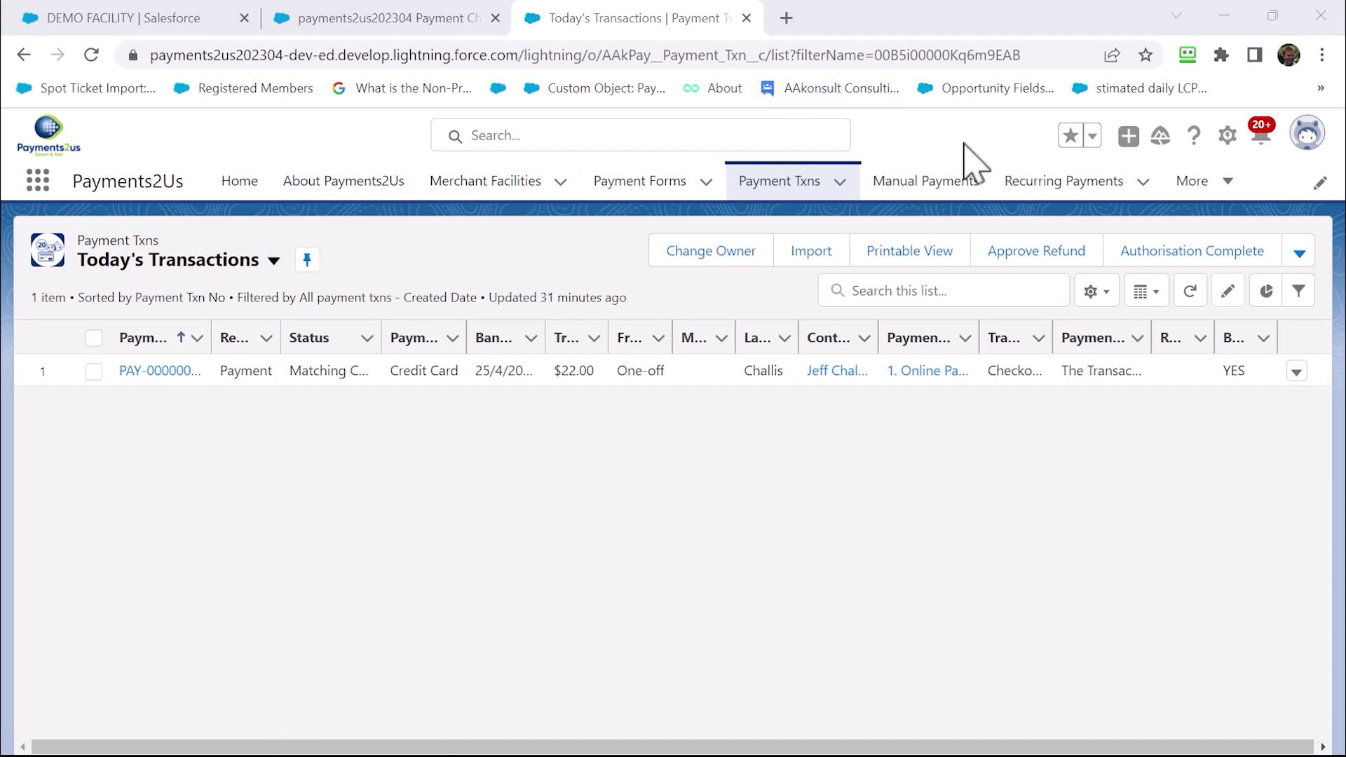
left_click(1190, 293)
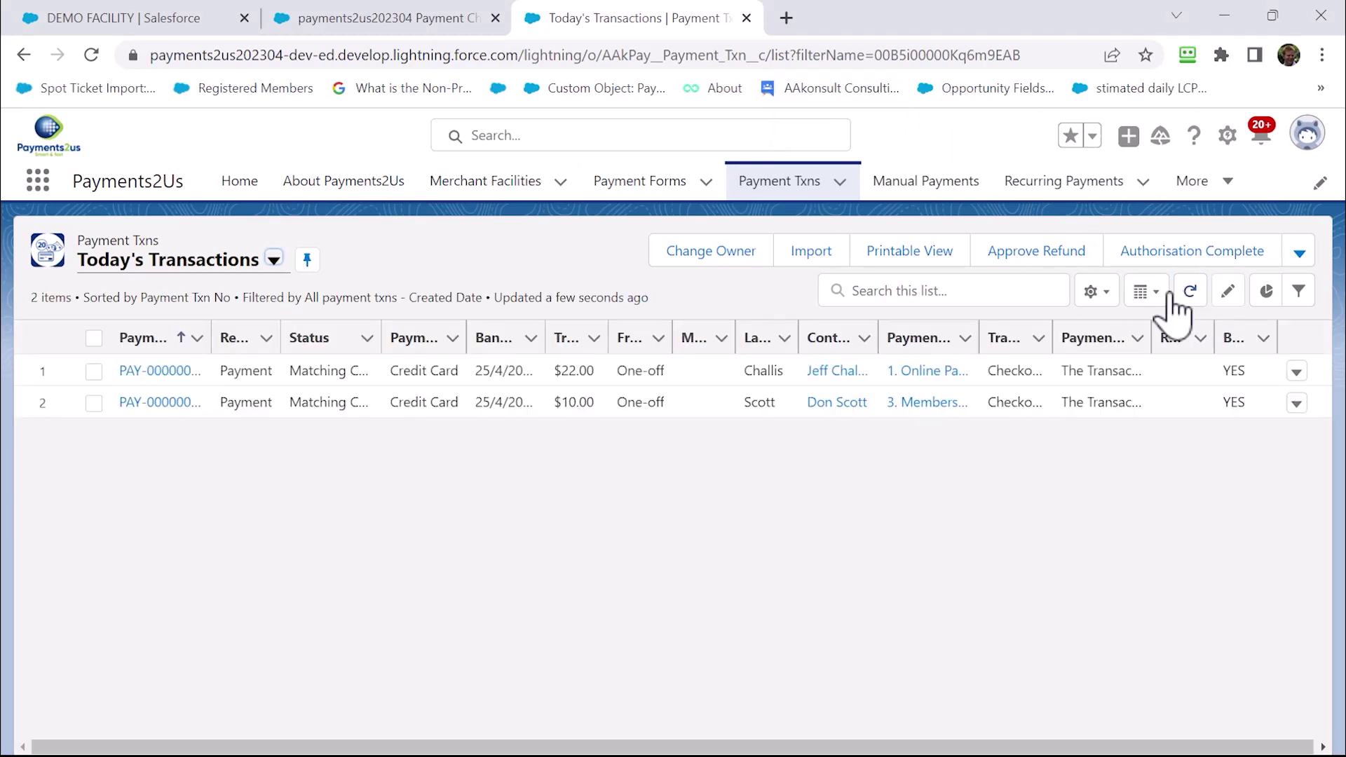
left_click(169, 343)
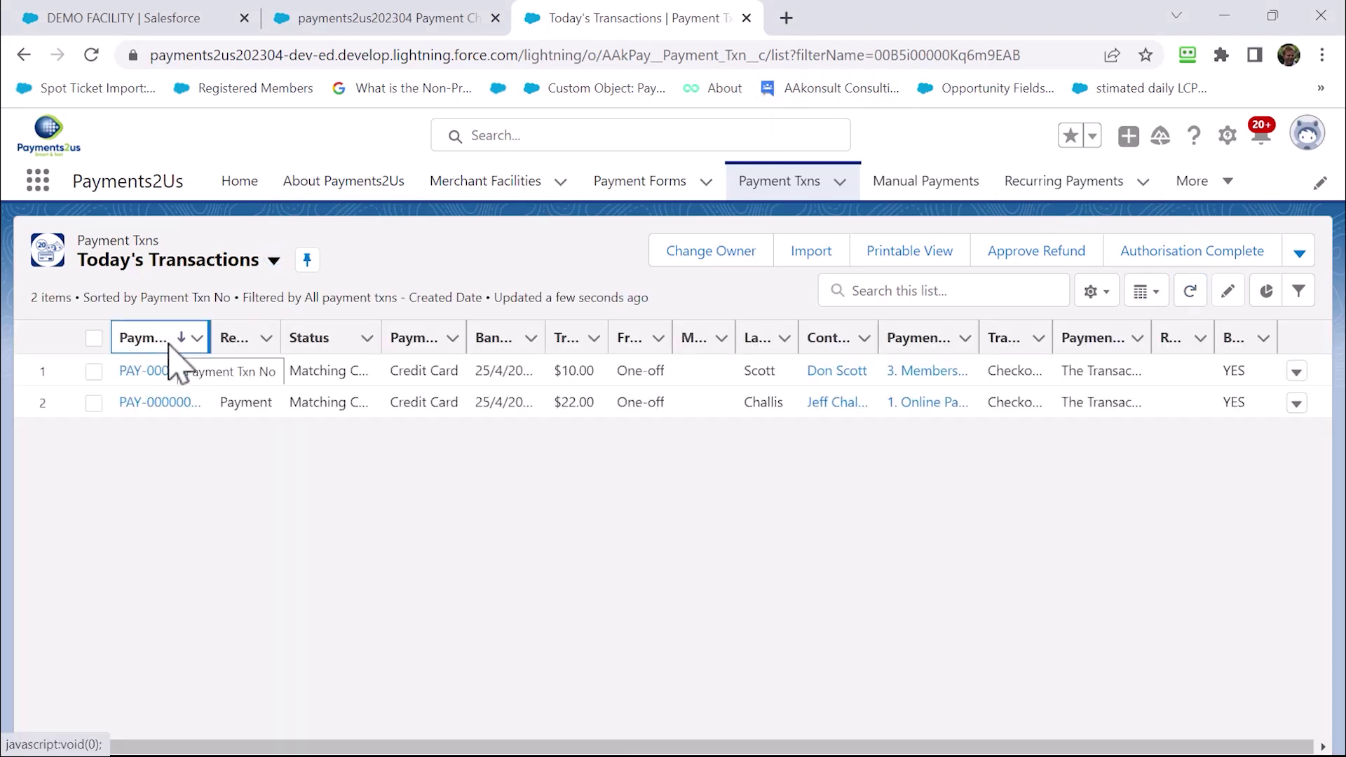
left_click(168, 378)
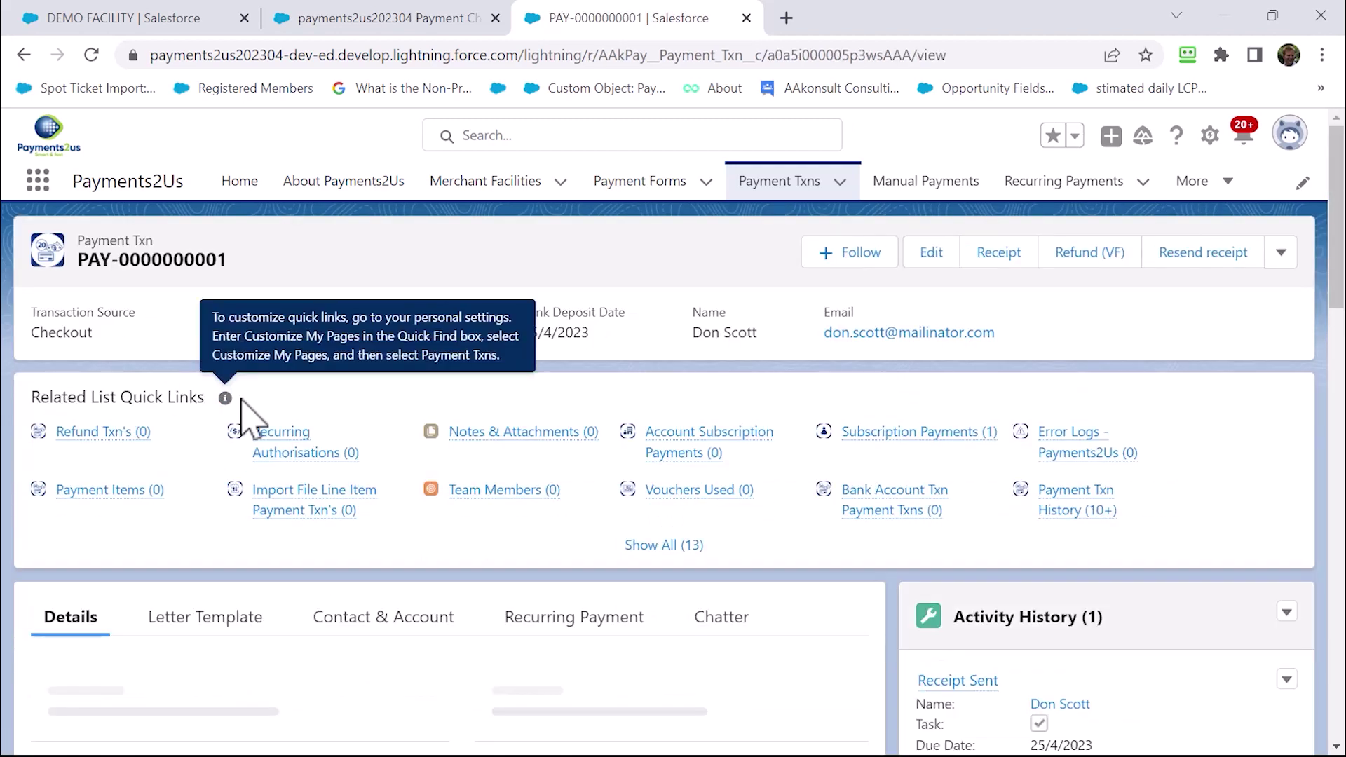
scroll(309, 449, "down", 3)
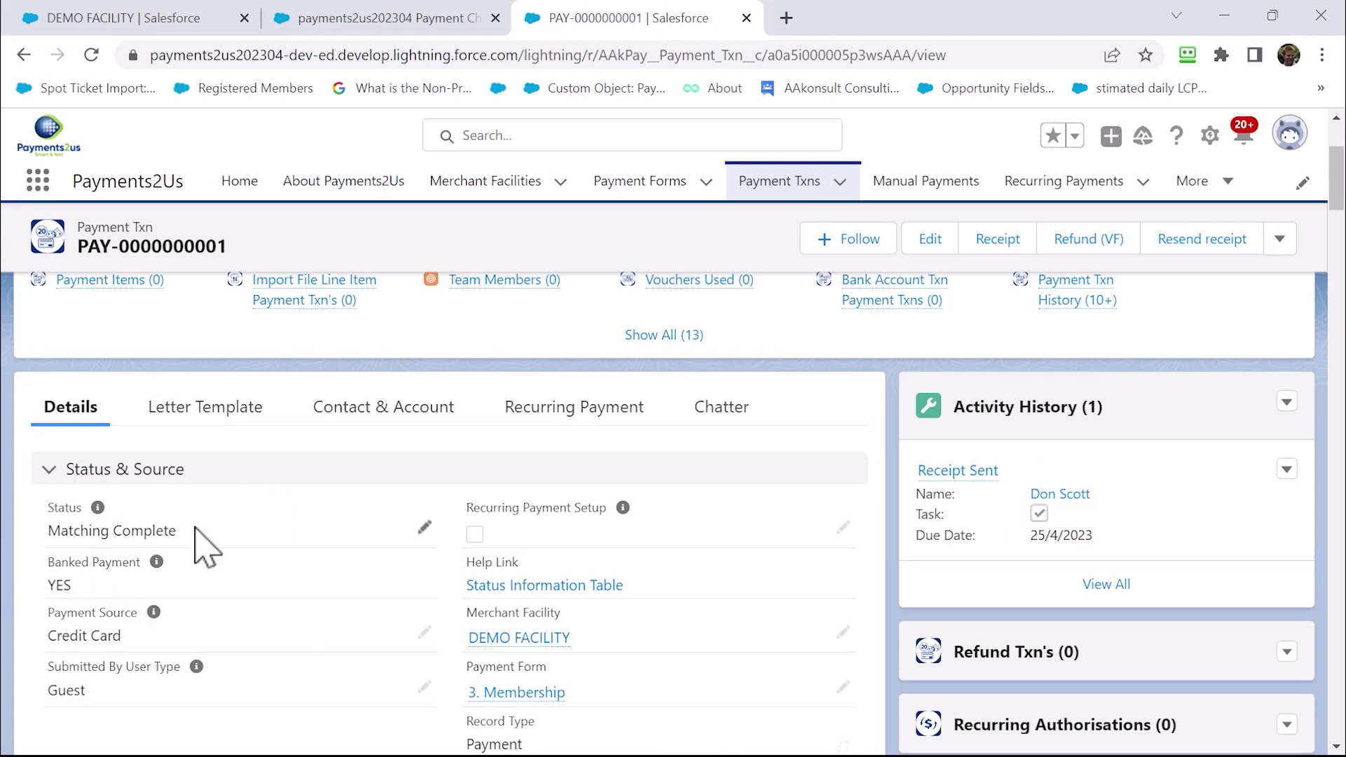
scroll(203, 547, "down", 3)
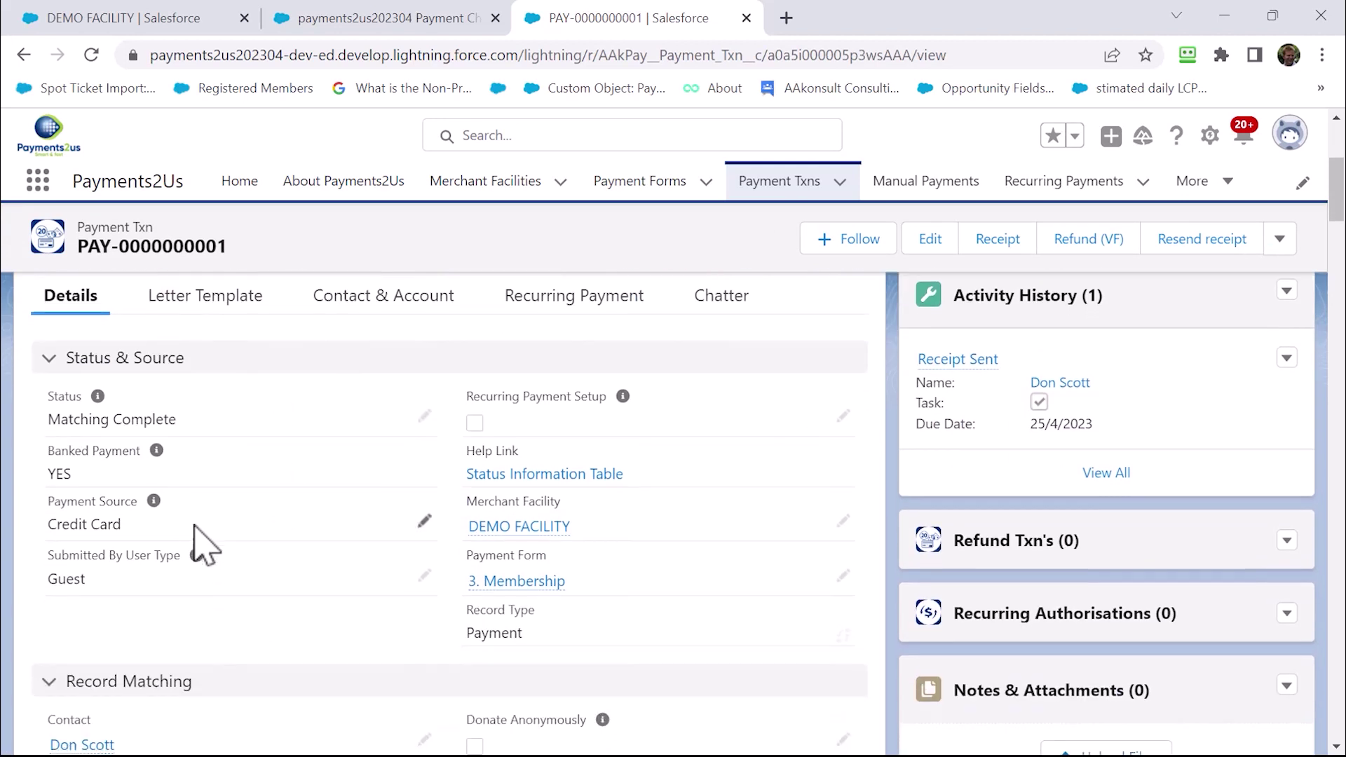
scroll(203, 547, "down", 2)
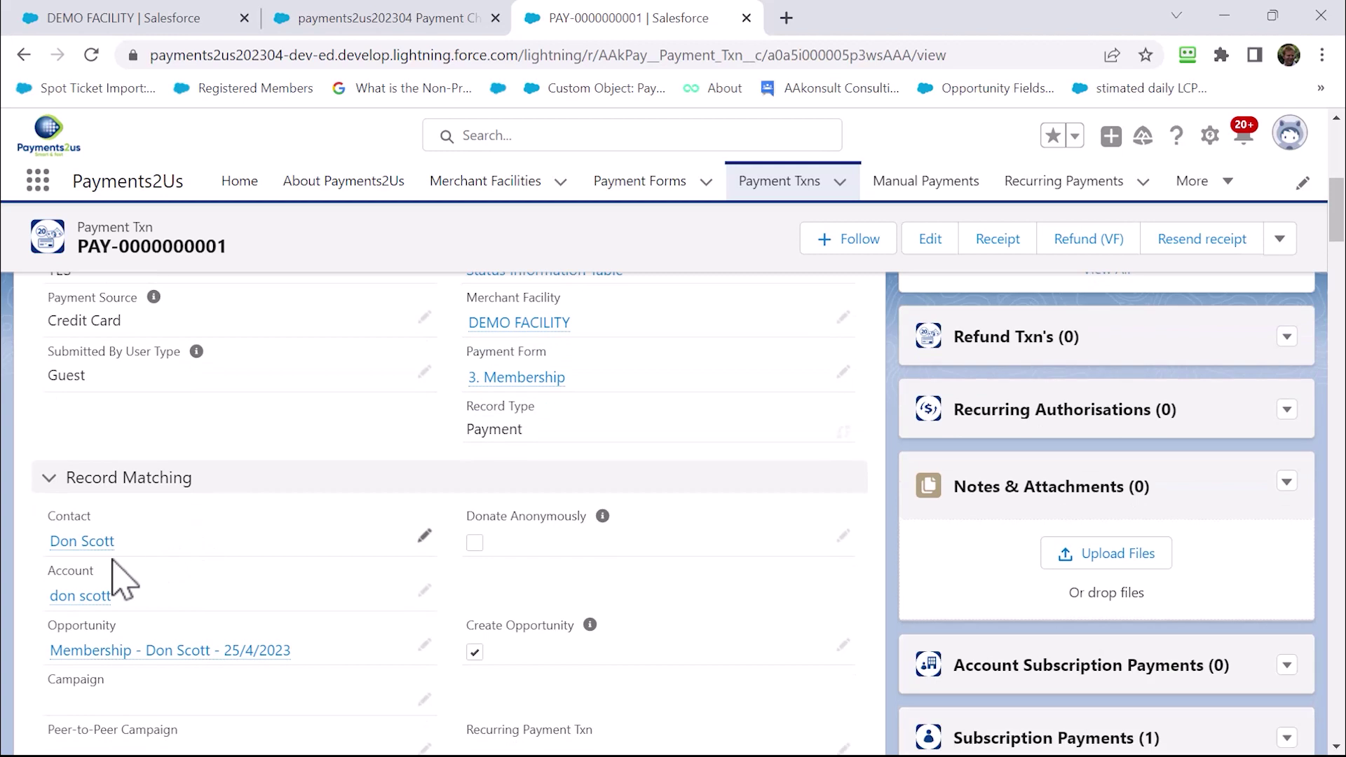
left_click(80, 544)
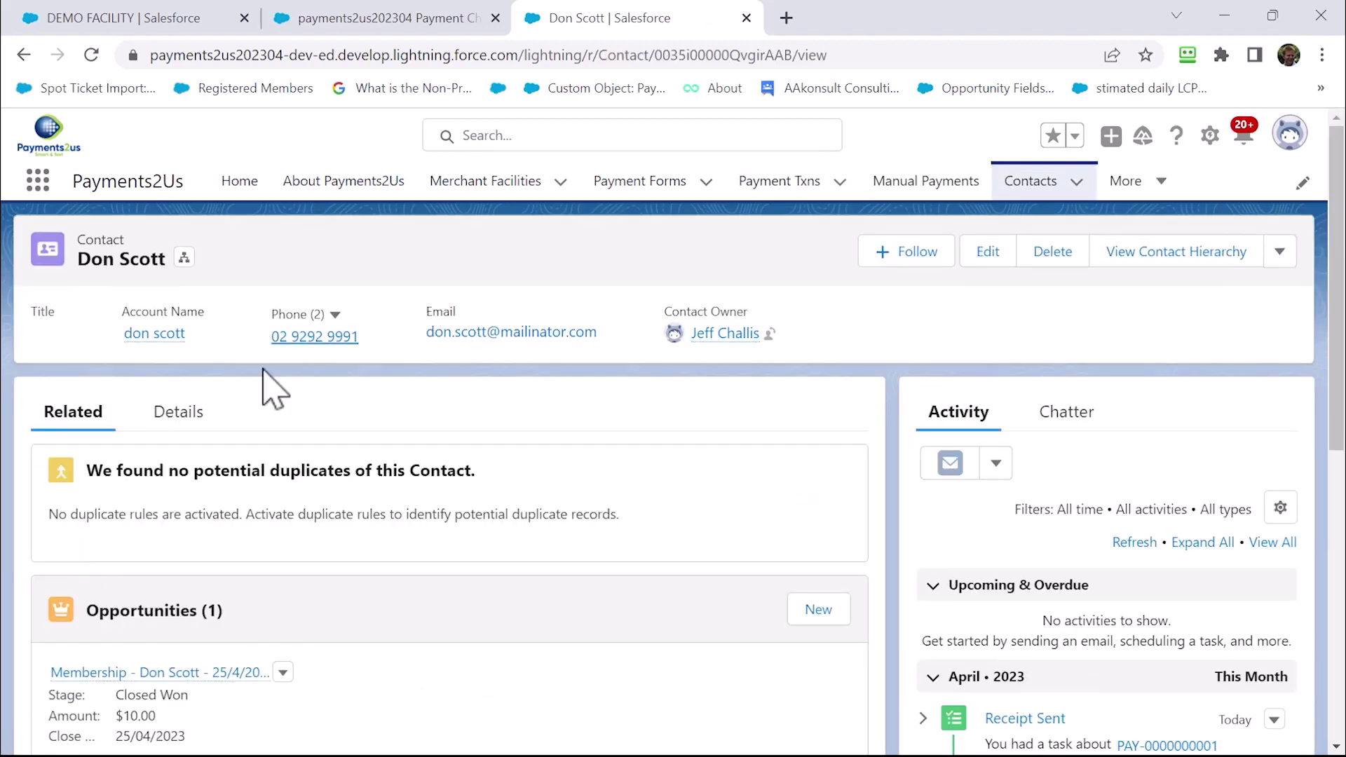
left_click(152, 419)
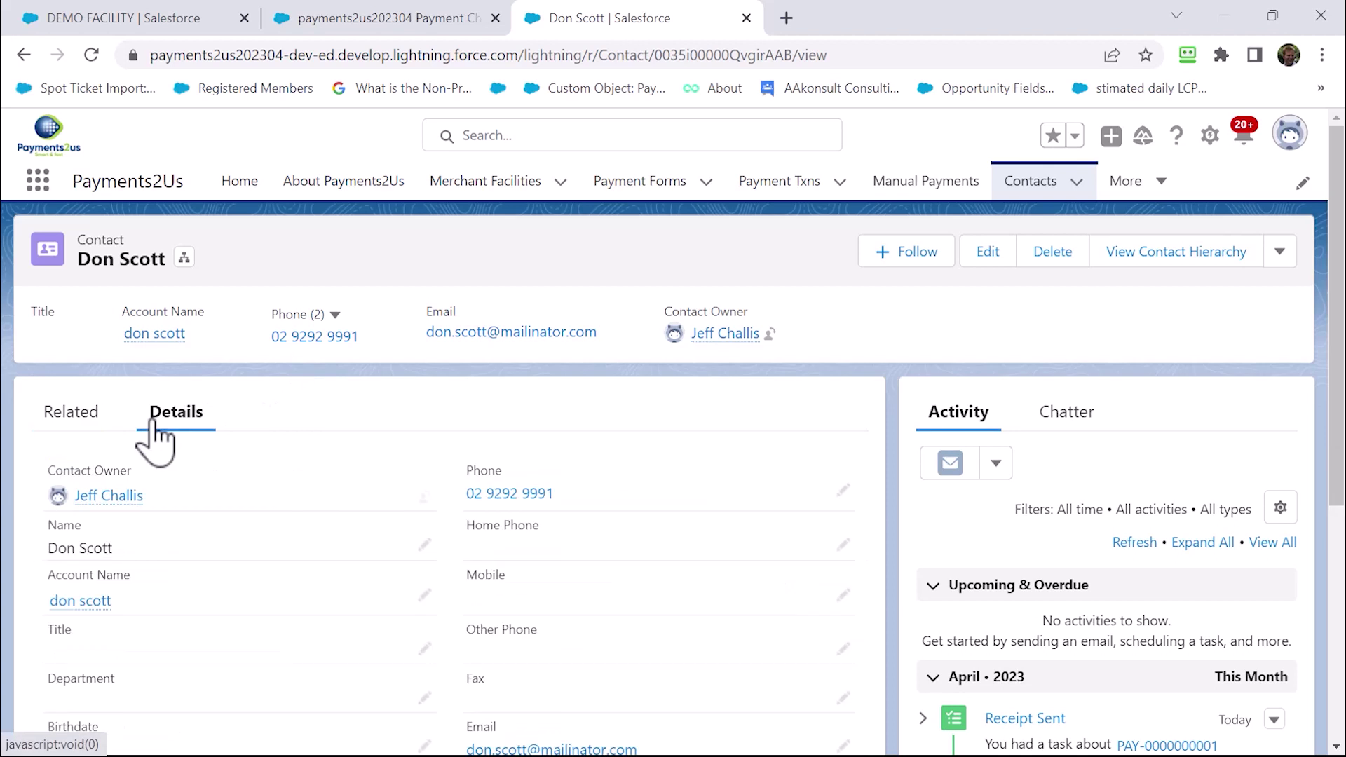
left_click(70, 420)
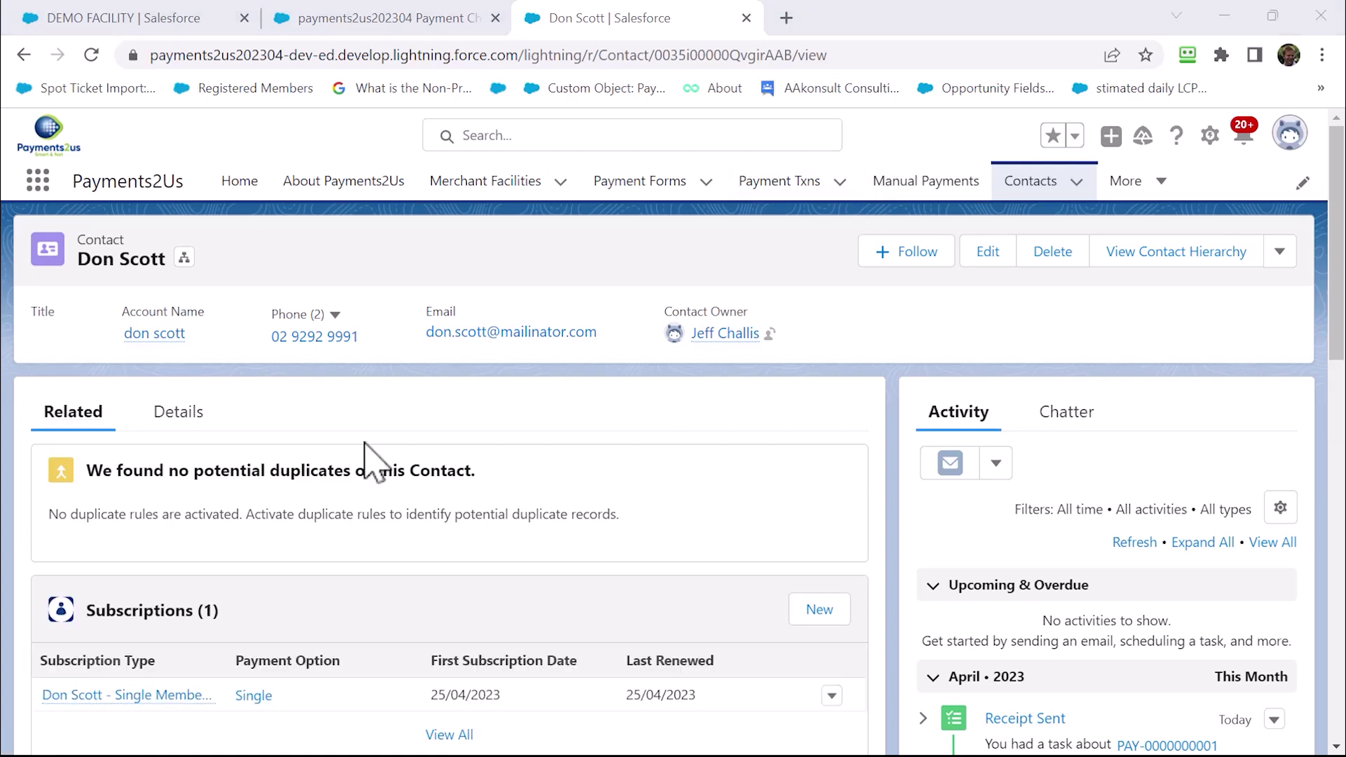
scroll(330, 502, "down", 5)
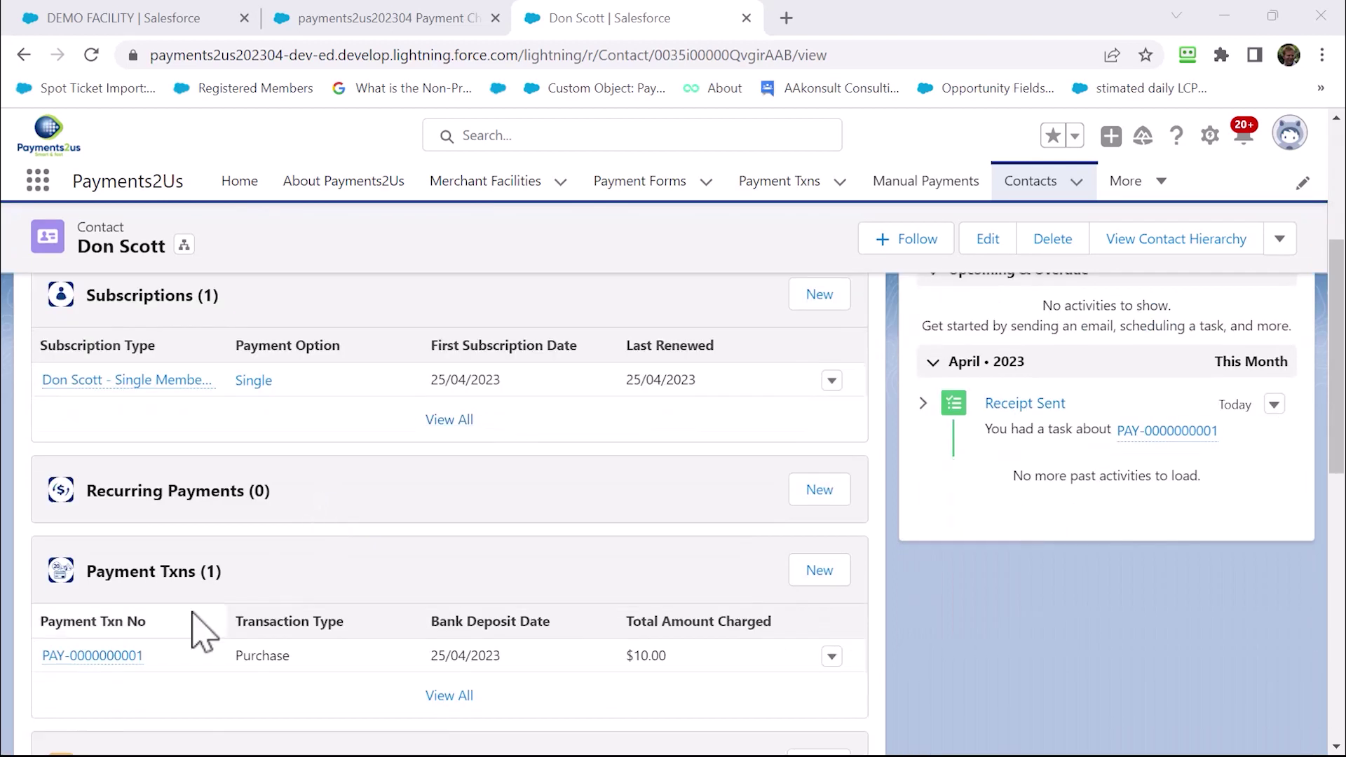
Review the Single Membership subscription fields: status New, end date 25/4/2024, one $10.00 payment
left_click(133, 379)
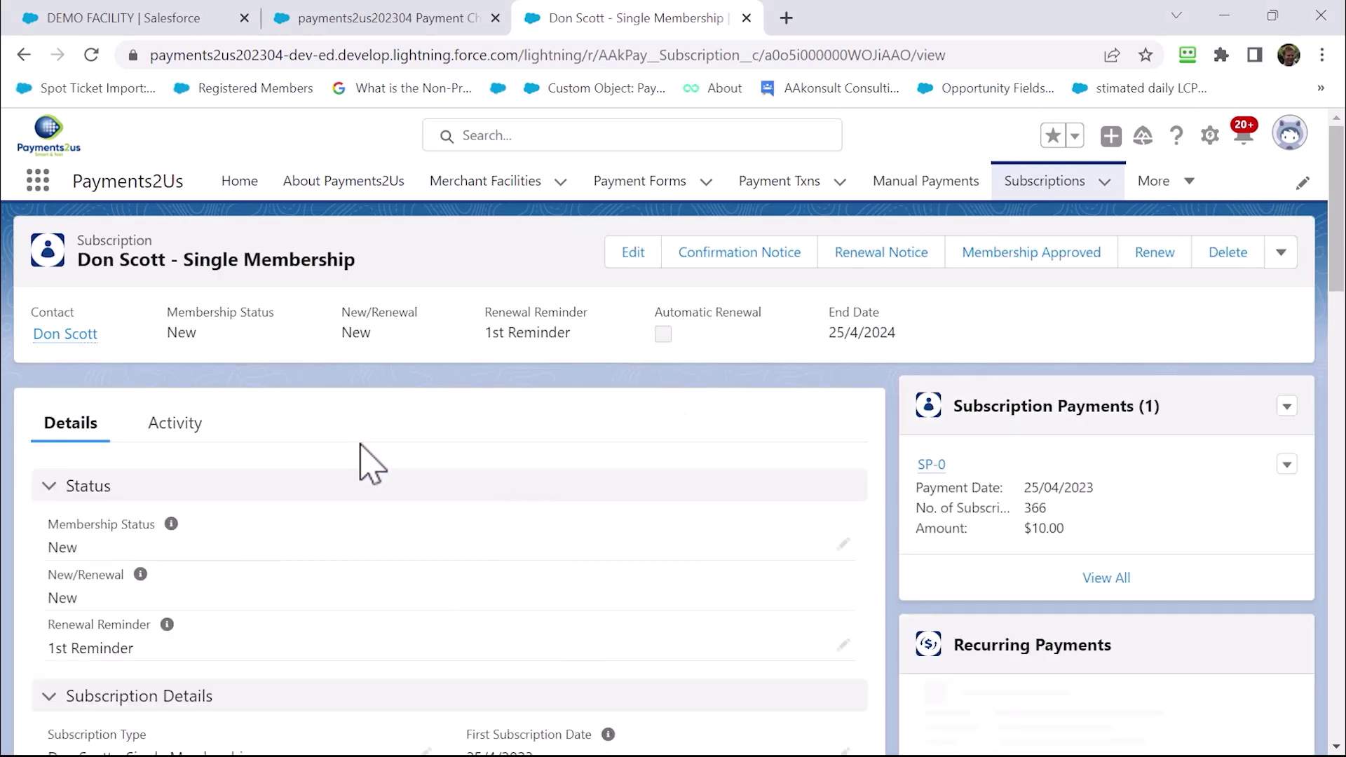
scroll(309, 526, "down", 2)
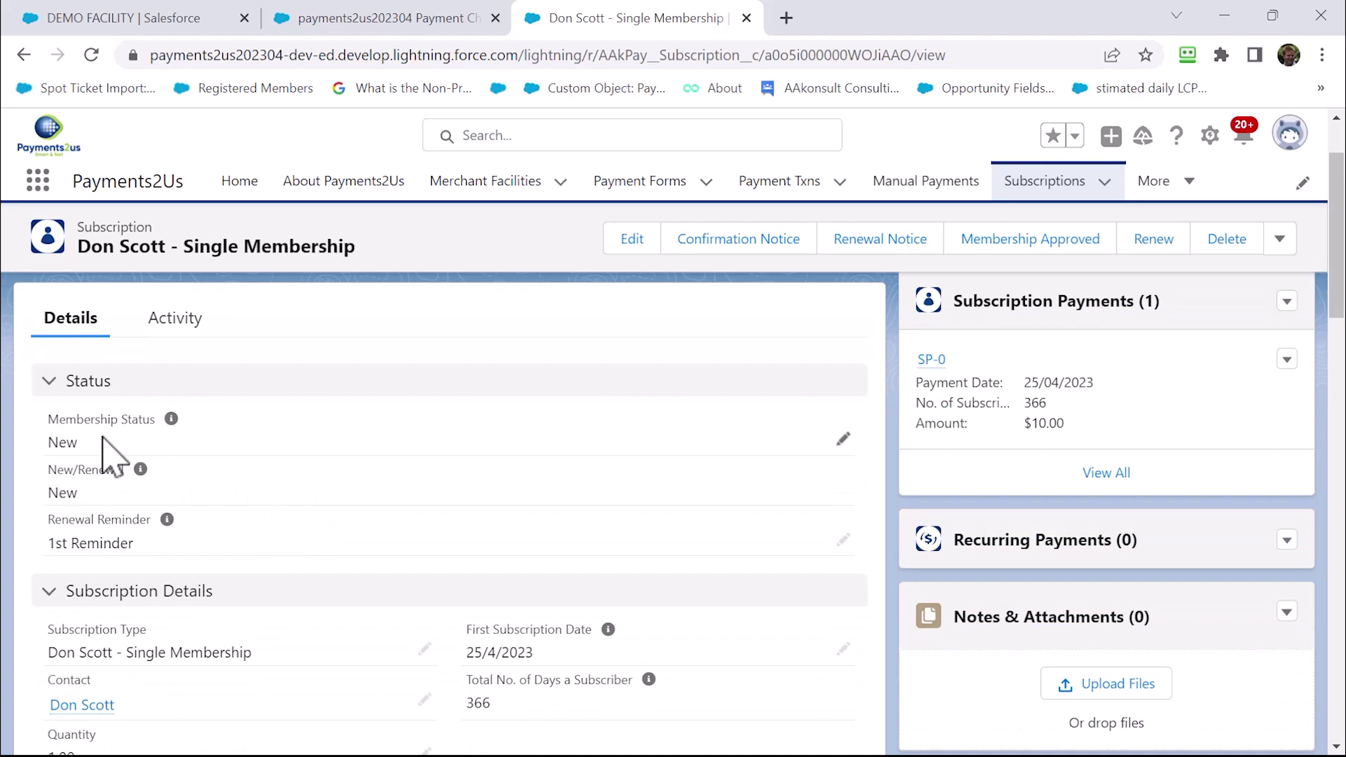
scroll(234, 532, "down", 3)
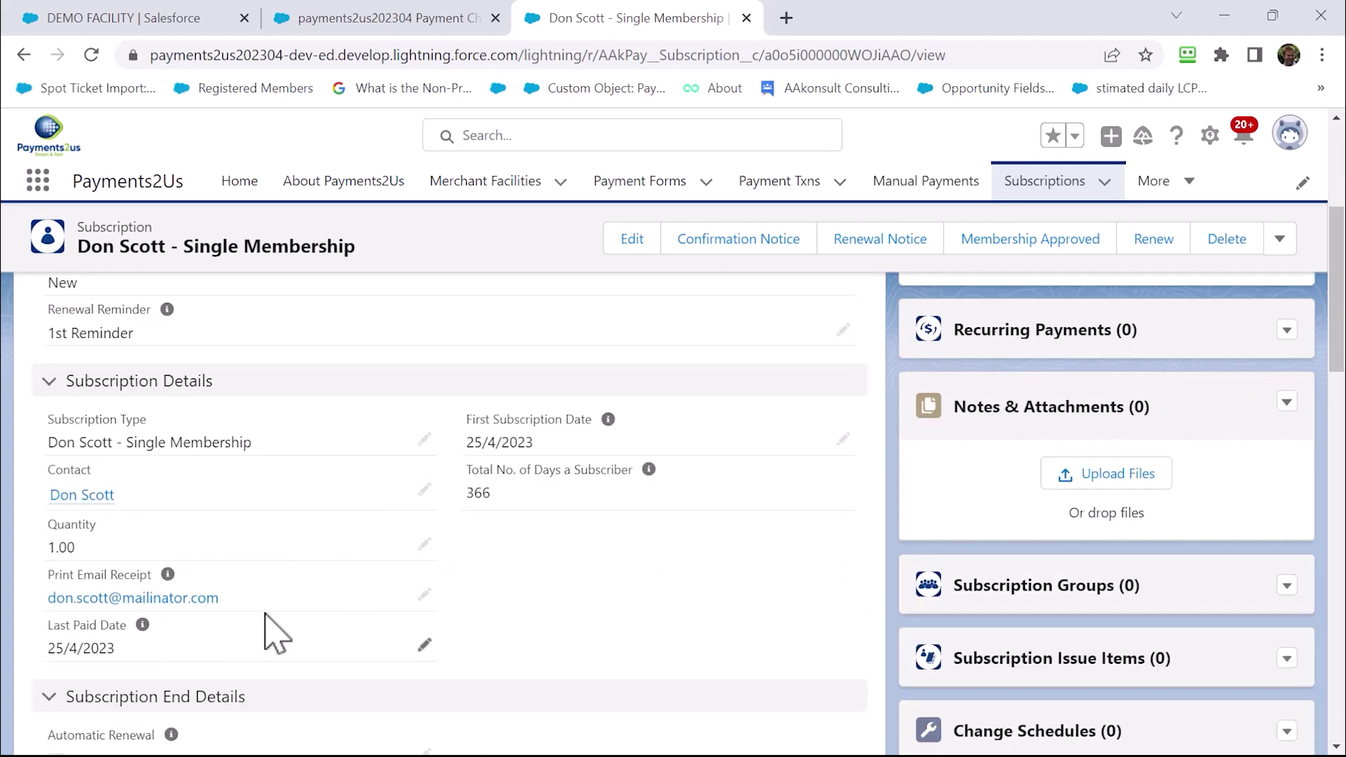
scroll(255, 646, "down", 2)
scroll(236, 627, "down", 2)
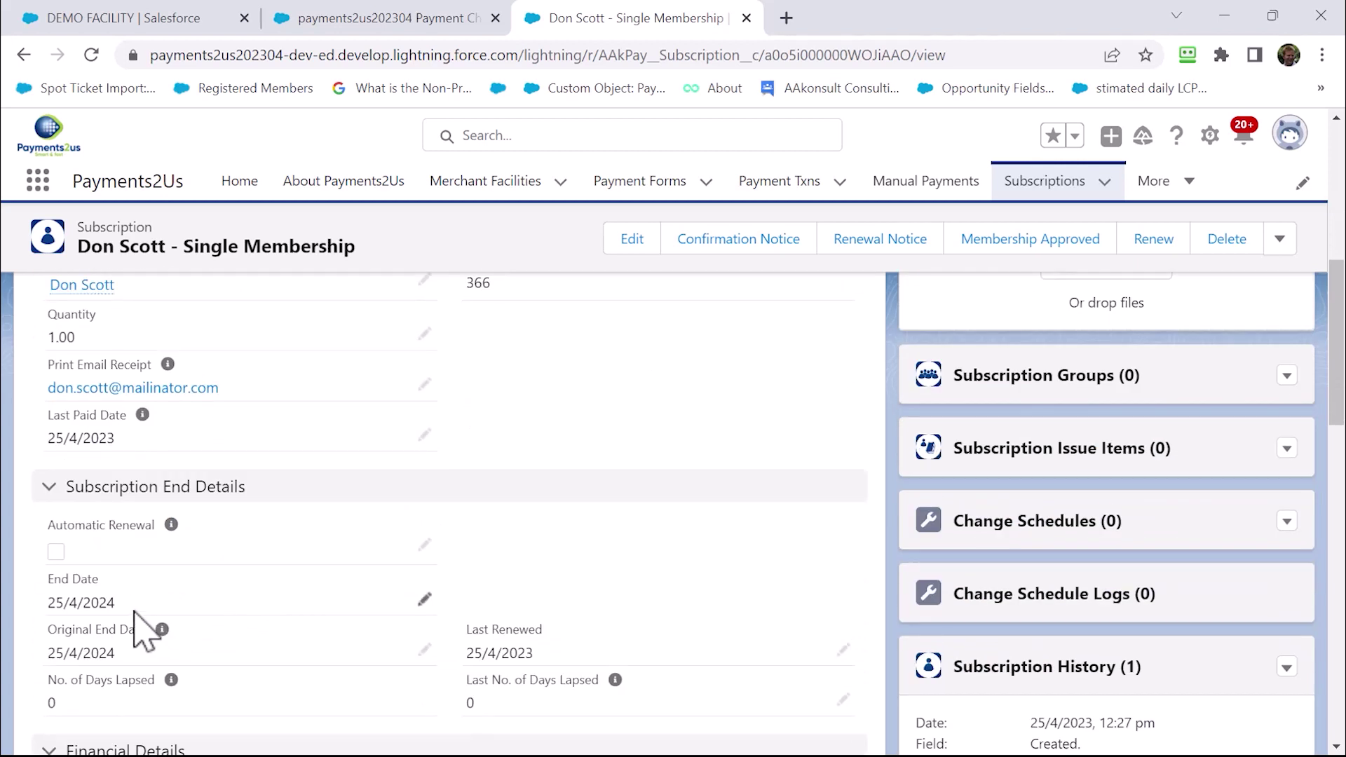
scroll(136, 626, "up", 7)
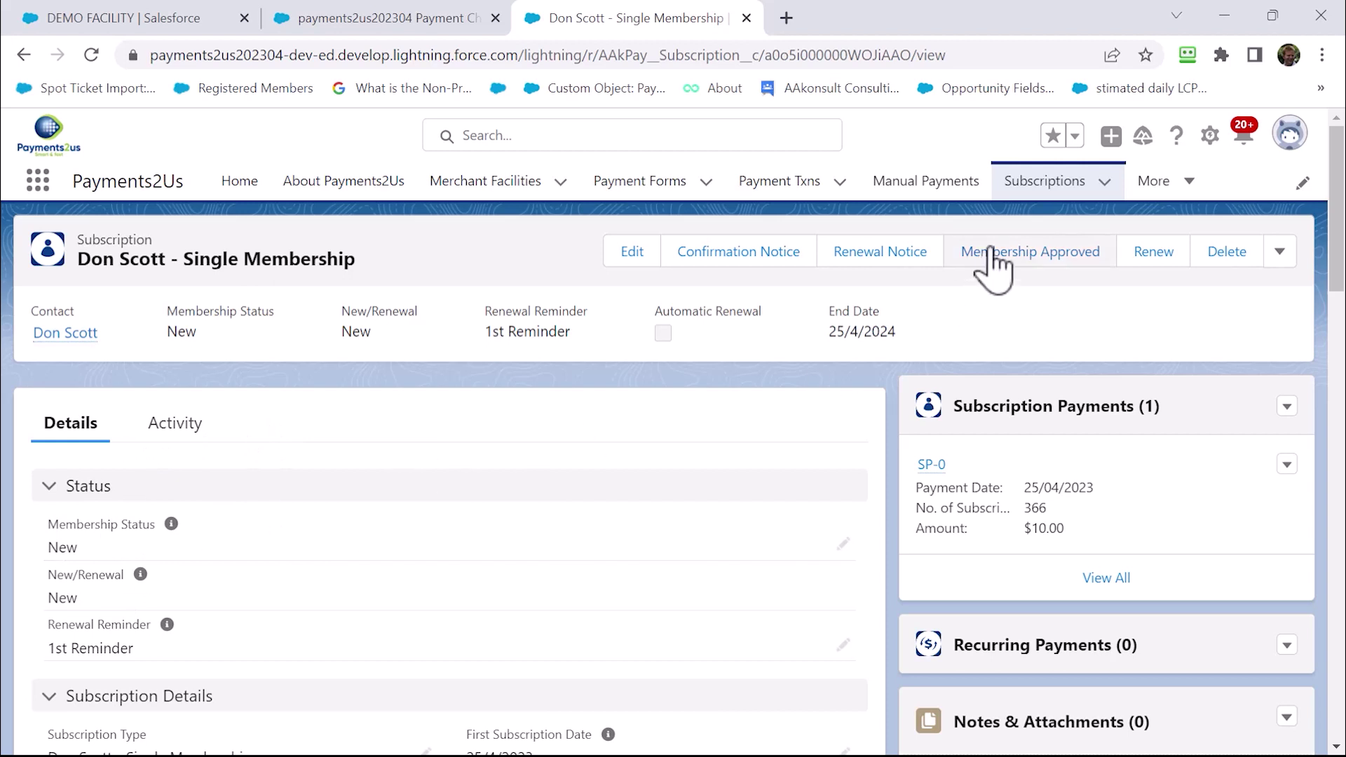
Open Subscriptions in a new tab and show the All Waiting Approval list view
right_click(1045, 193)
left_click(1060, 189)
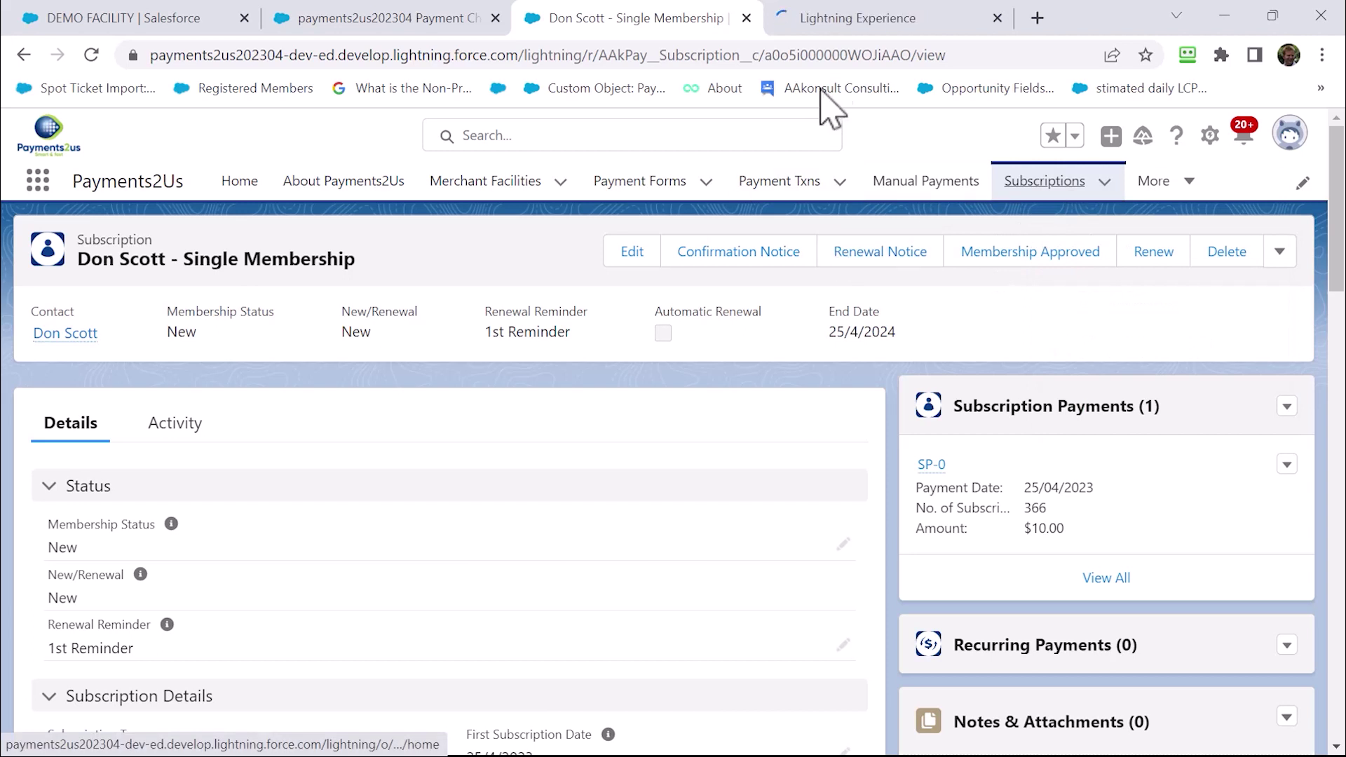
left_click(831, 21)
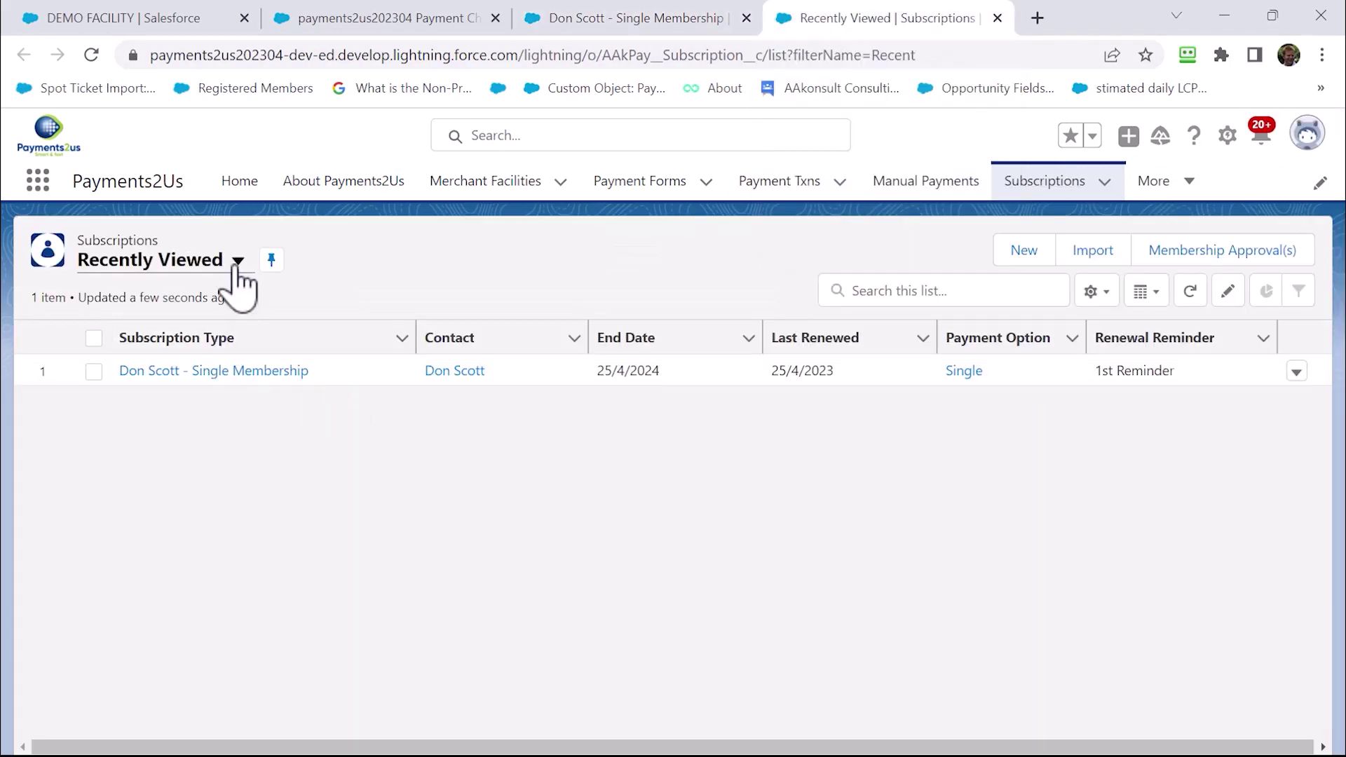
left_click(238, 263)
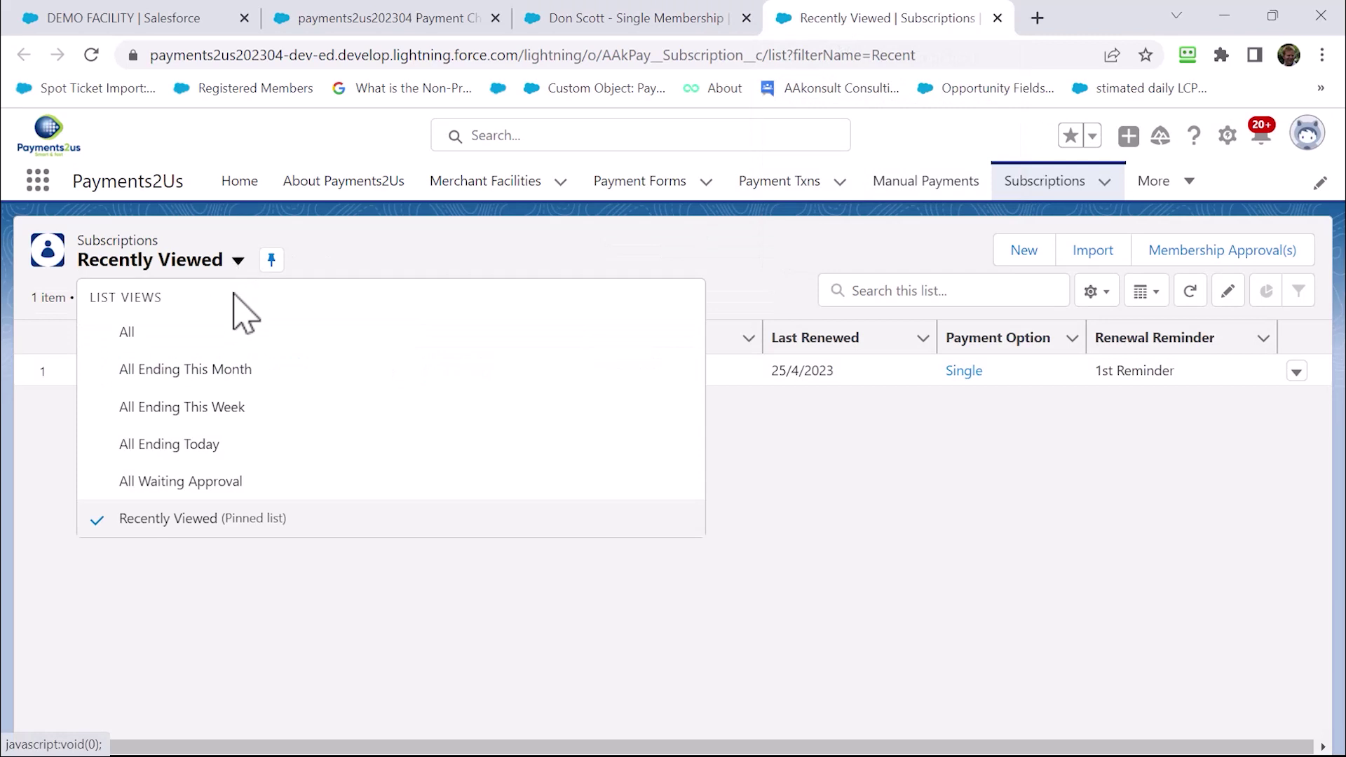
left_click(212, 482)
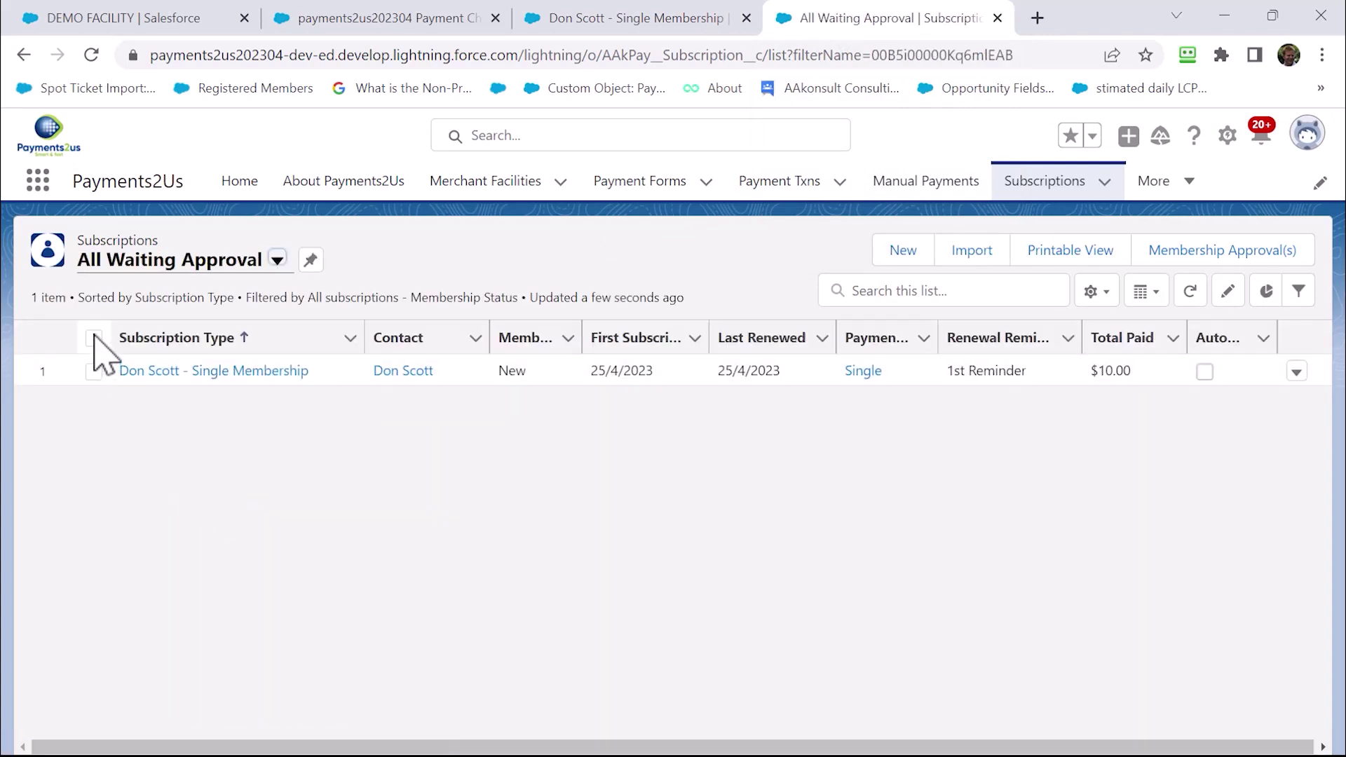
Approve the selected Single Membership via Membership Approval(s) and process the status change
left_click(94, 338)
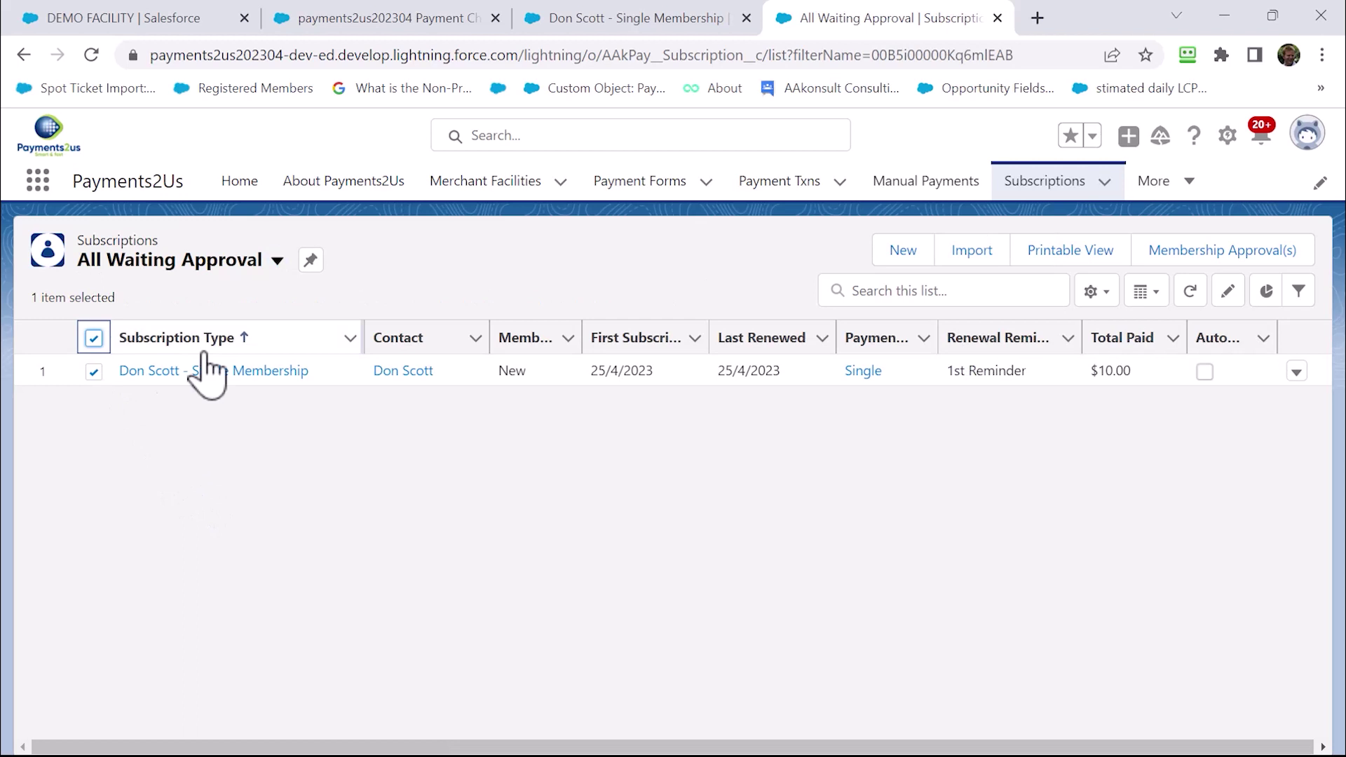
left_click(1209, 251)
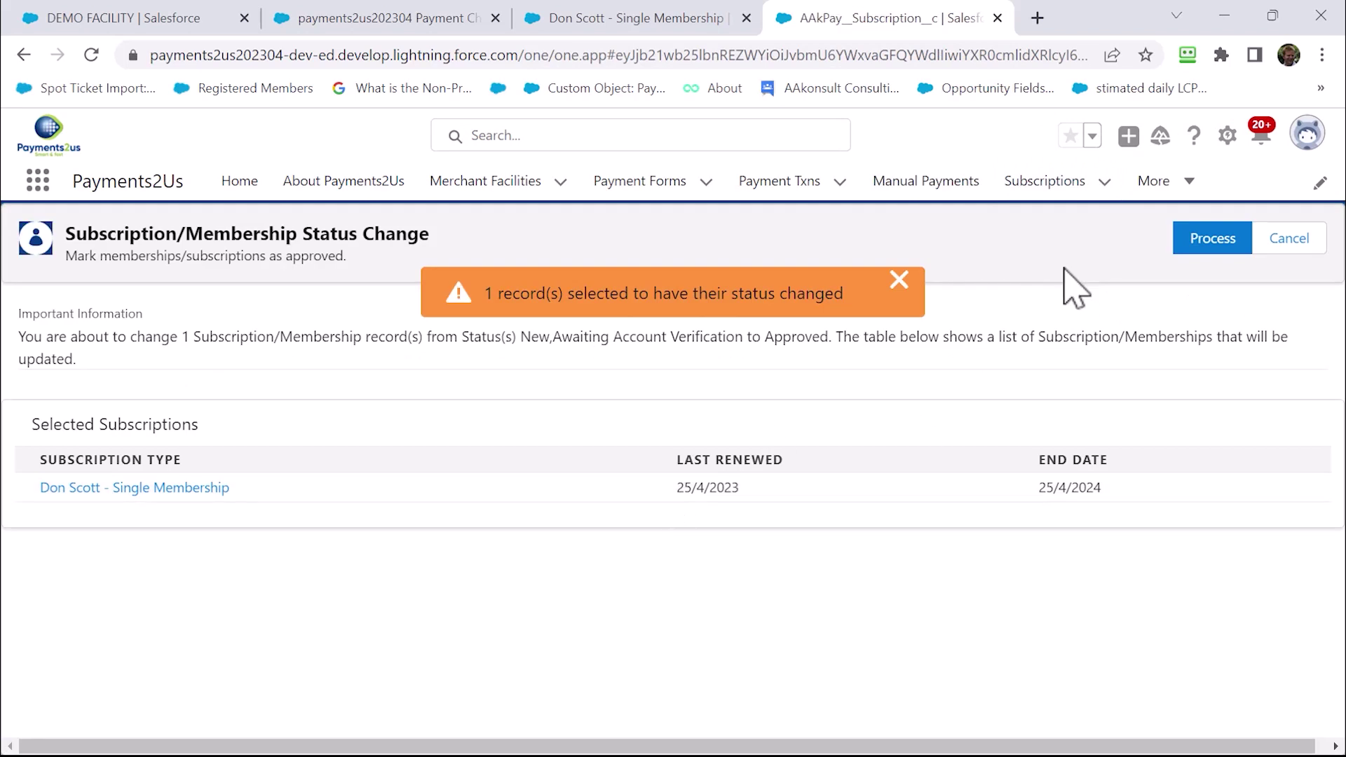
left_click(1200, 238)
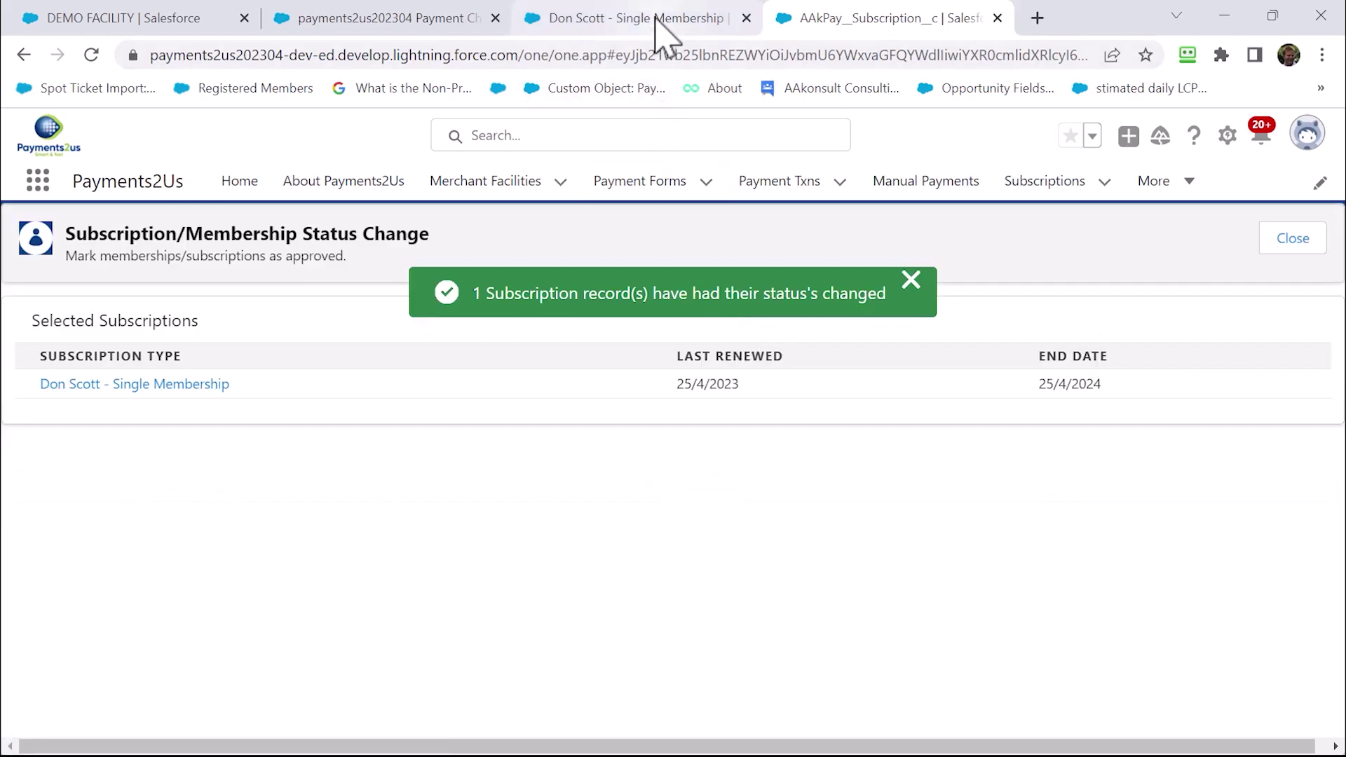
Generate the Single Membership Confirmation Notice PDF, then reopen the approved subscription record
left_click(172, 386)
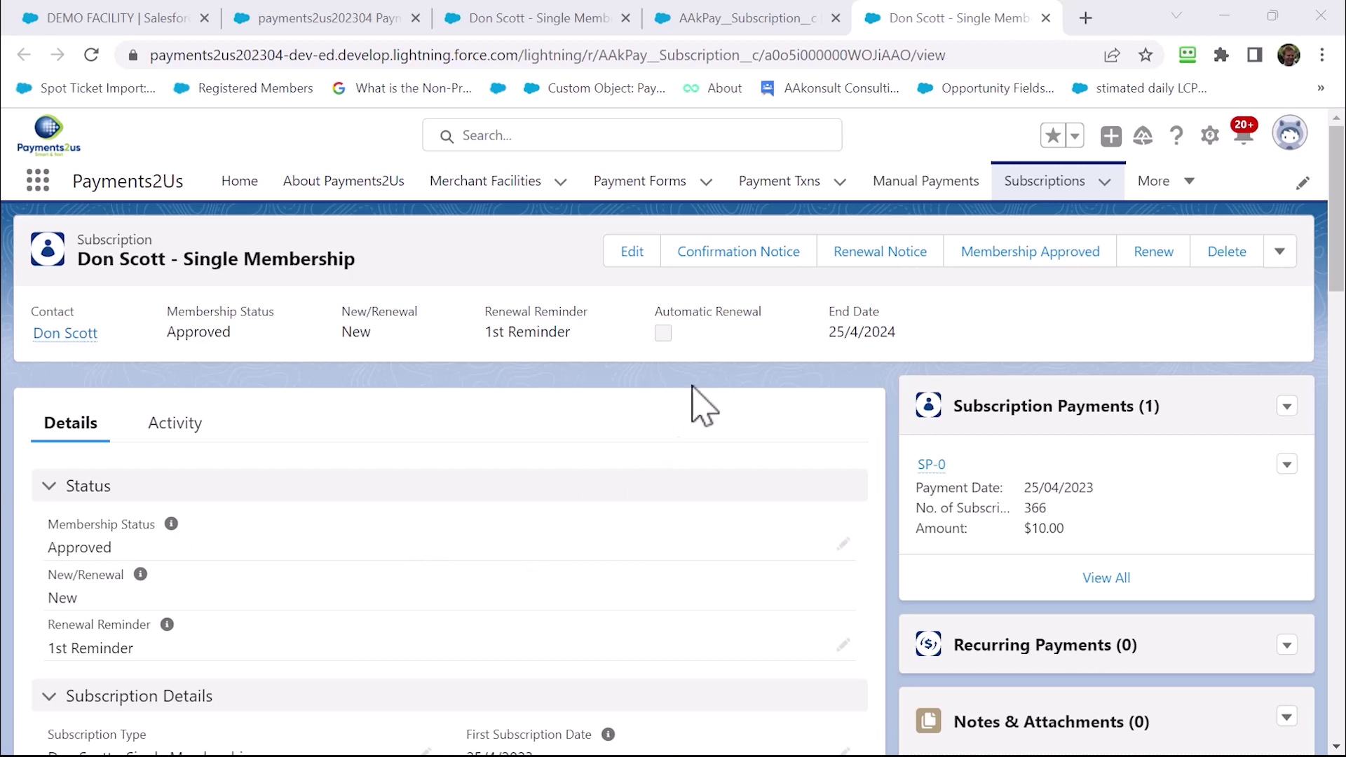
left_click(737, 261)
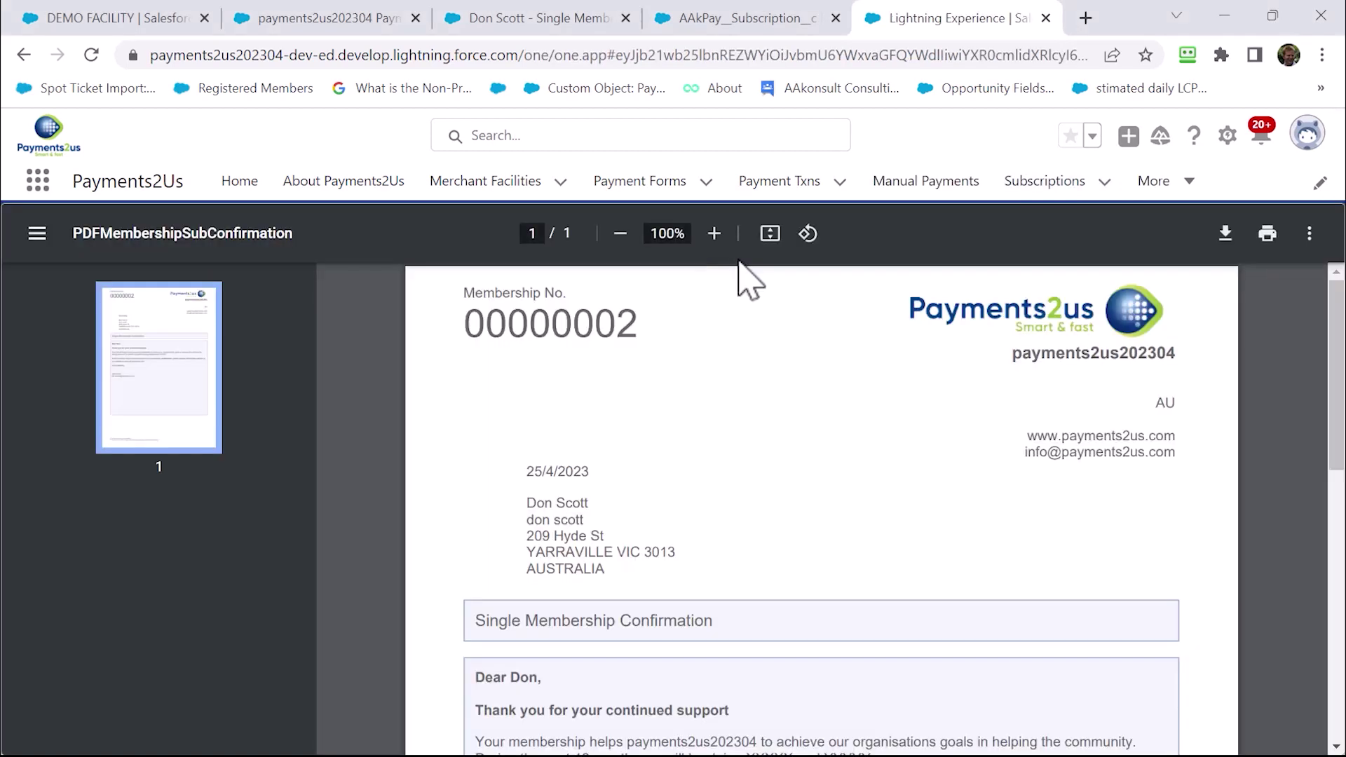
scroll(797, 492, "down", 3)
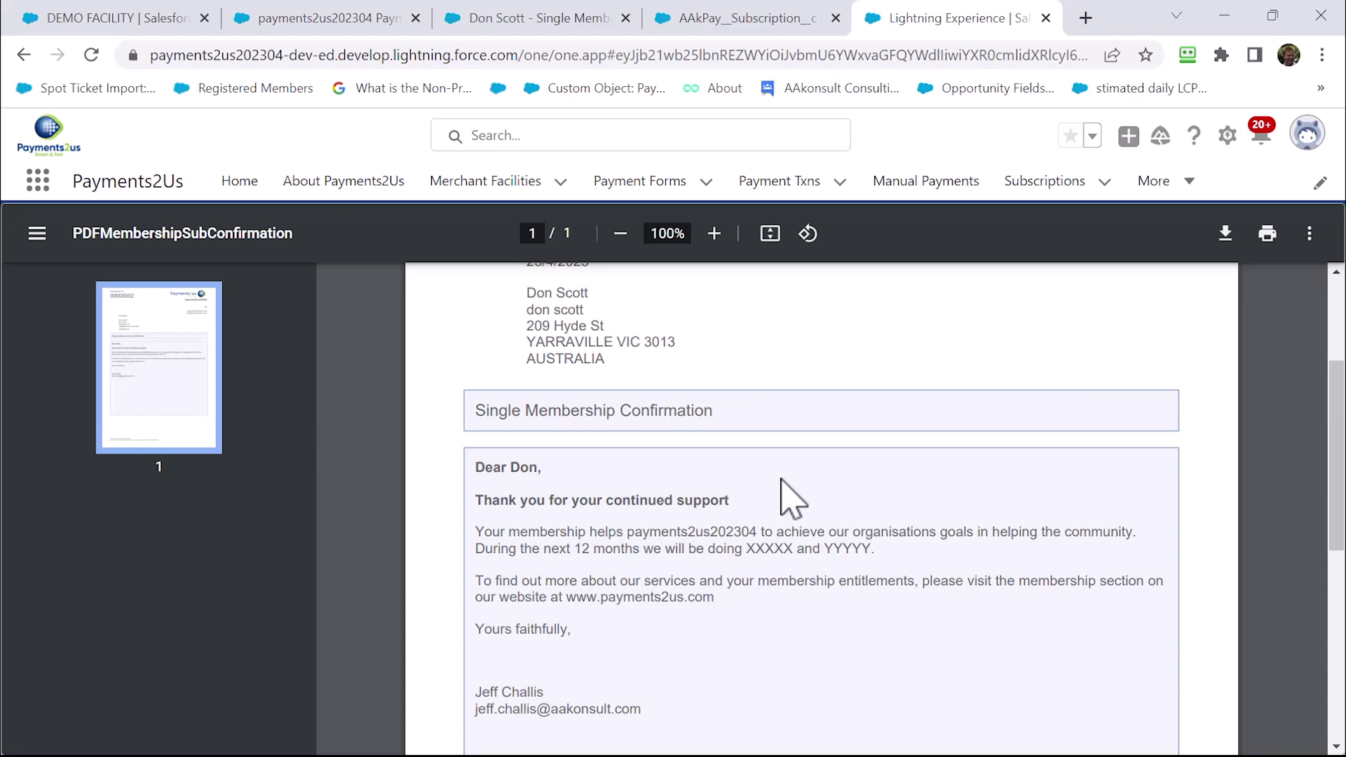
scroll(793, 499, "up", 2)
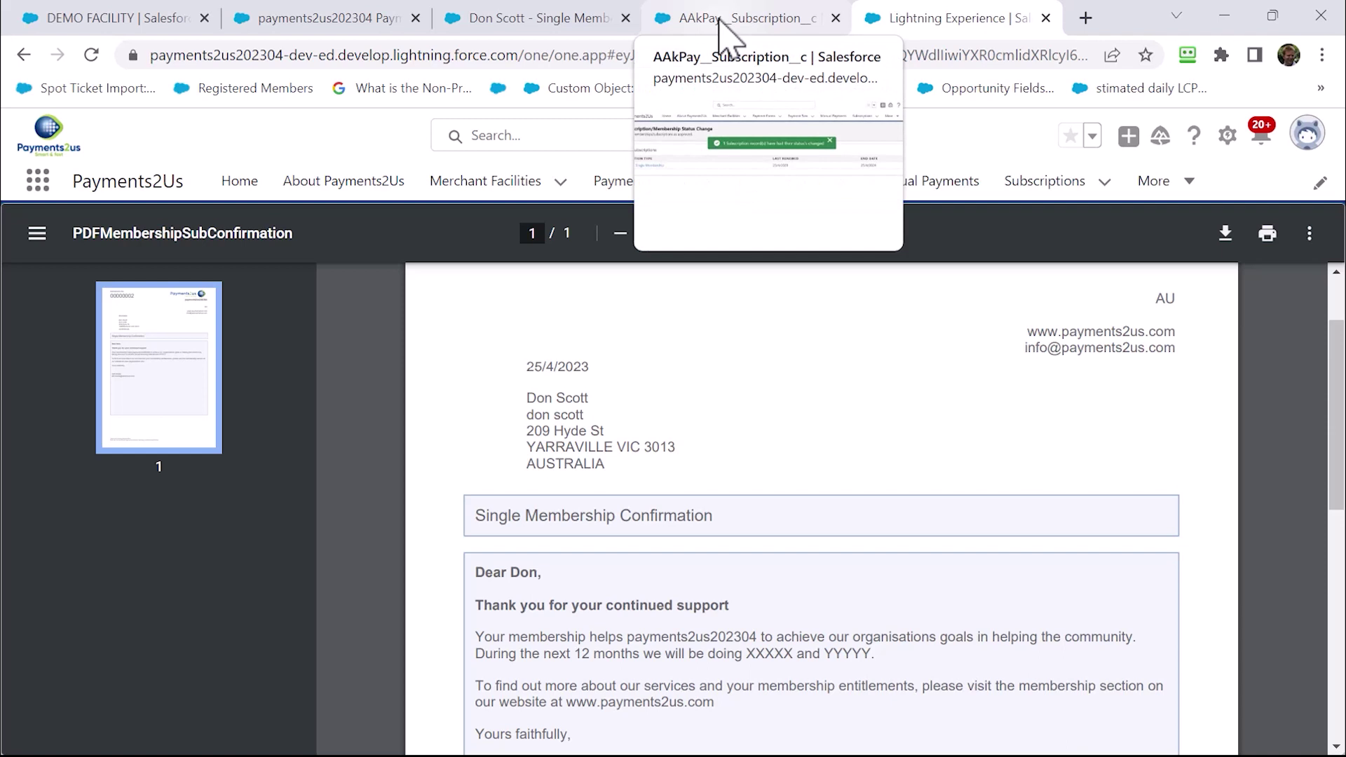
left_click(719, 21)
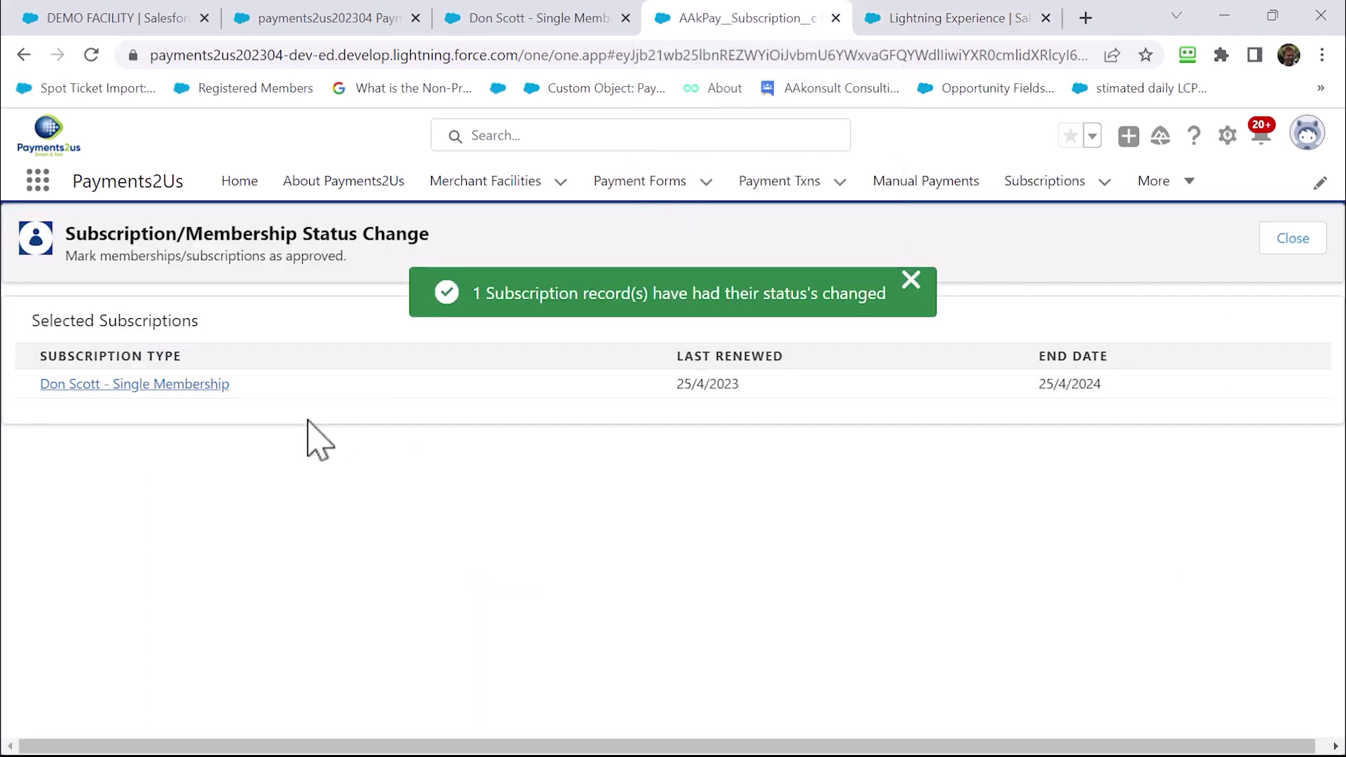
left_click(175, 387)
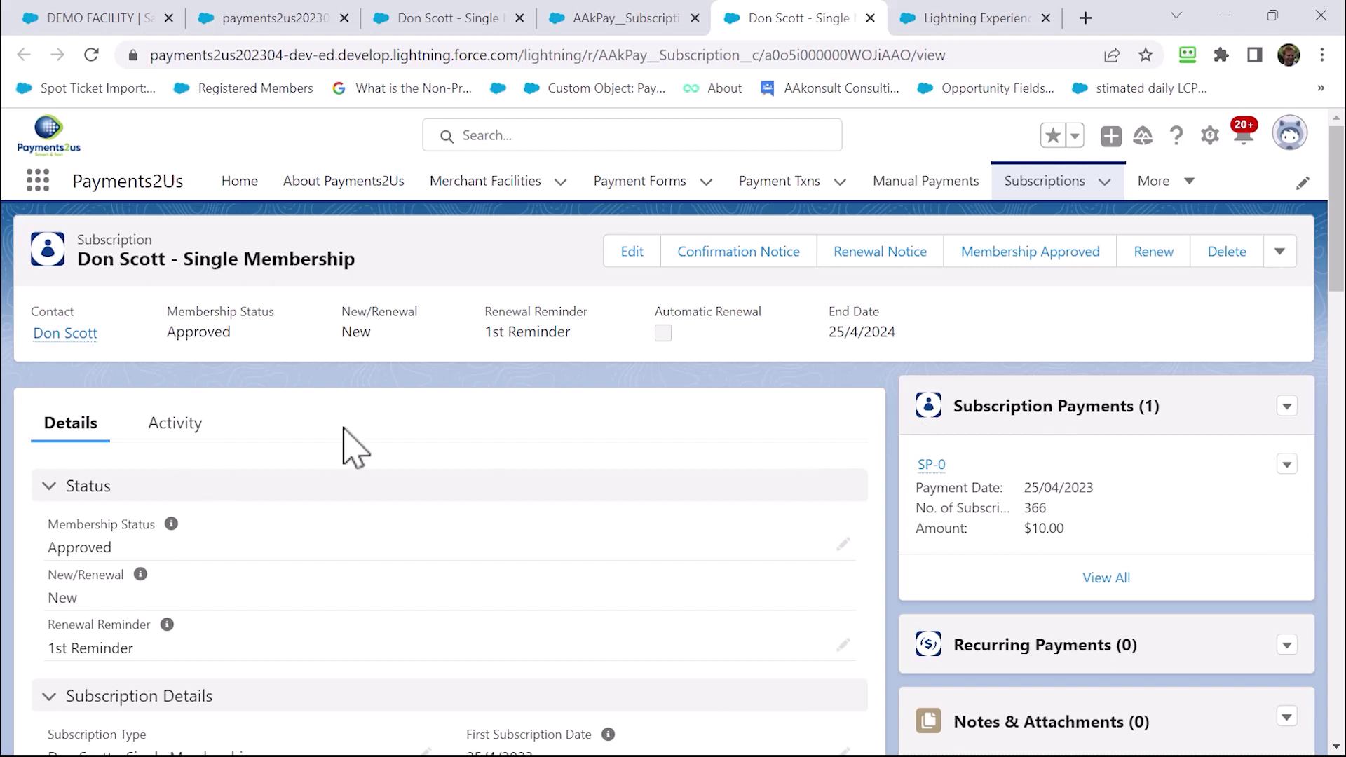
Open the Renew Now checkout link under Important URL's on the membership subscription
scroll(347, 456, "down", 4)
scroll(347, 462, "down", 15)
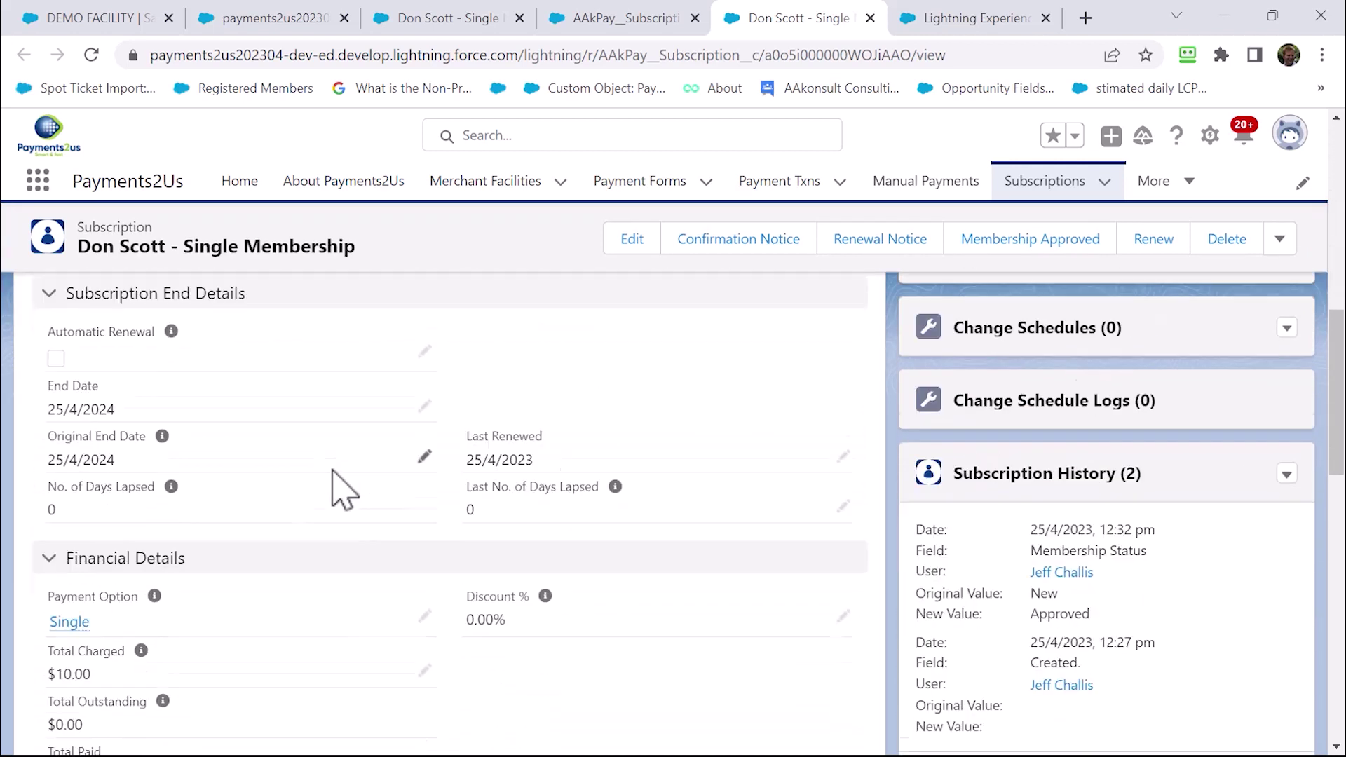
scroll(329, 509, "down", 7)
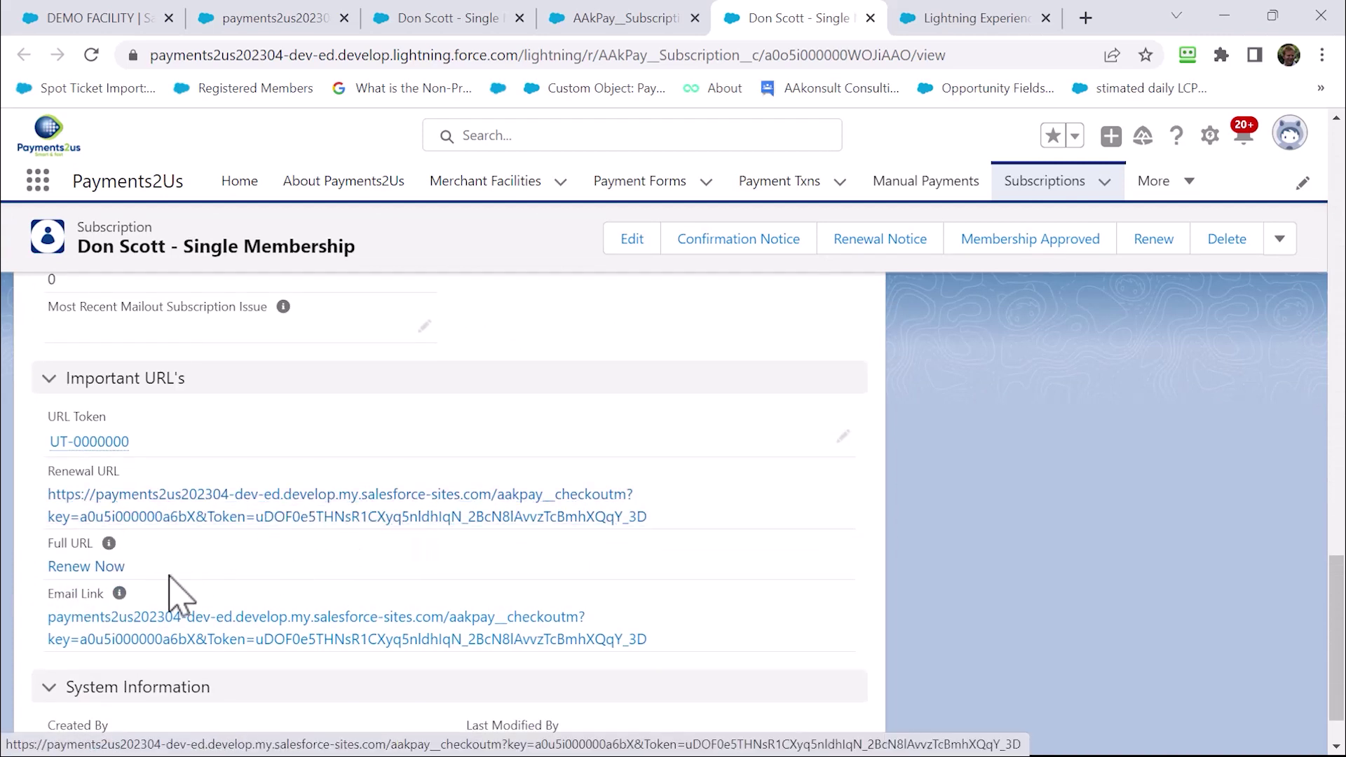
left_click(85, 567)
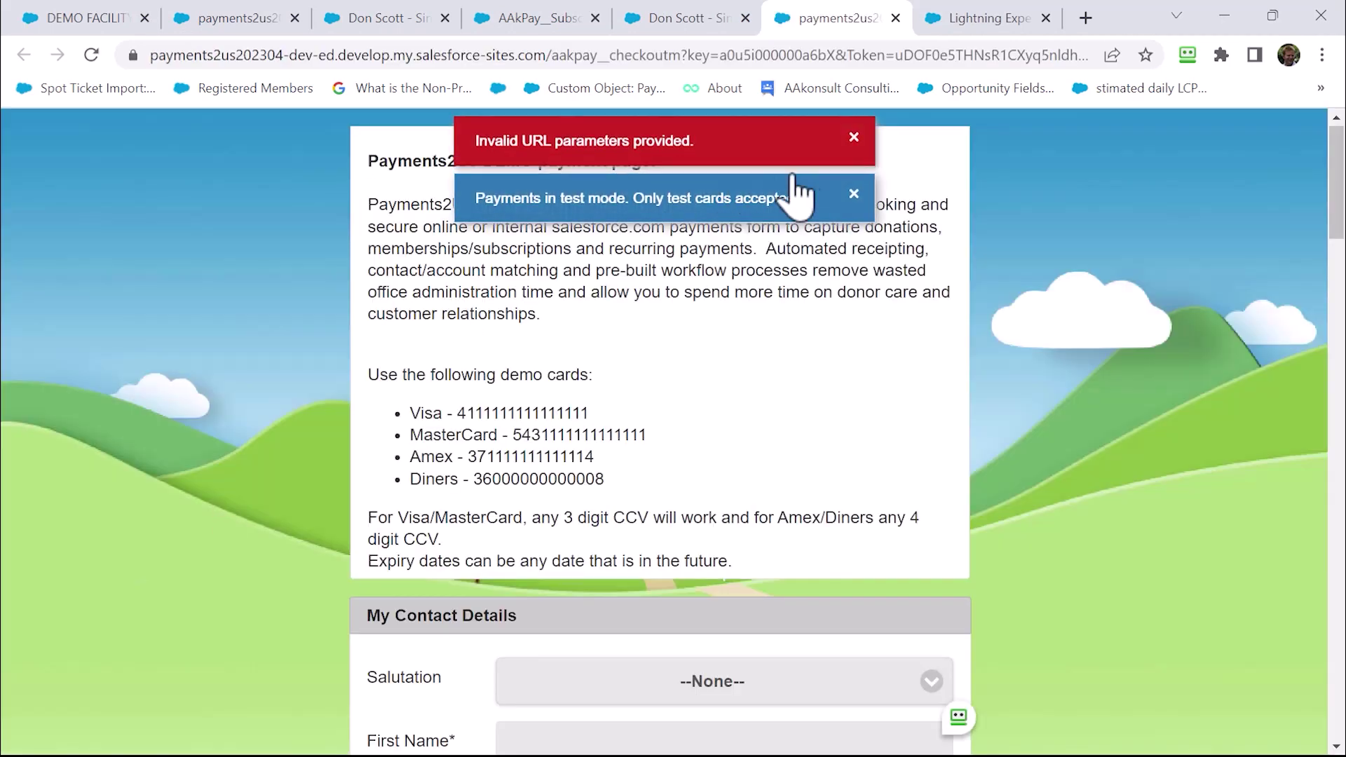
left_click(854, 137)
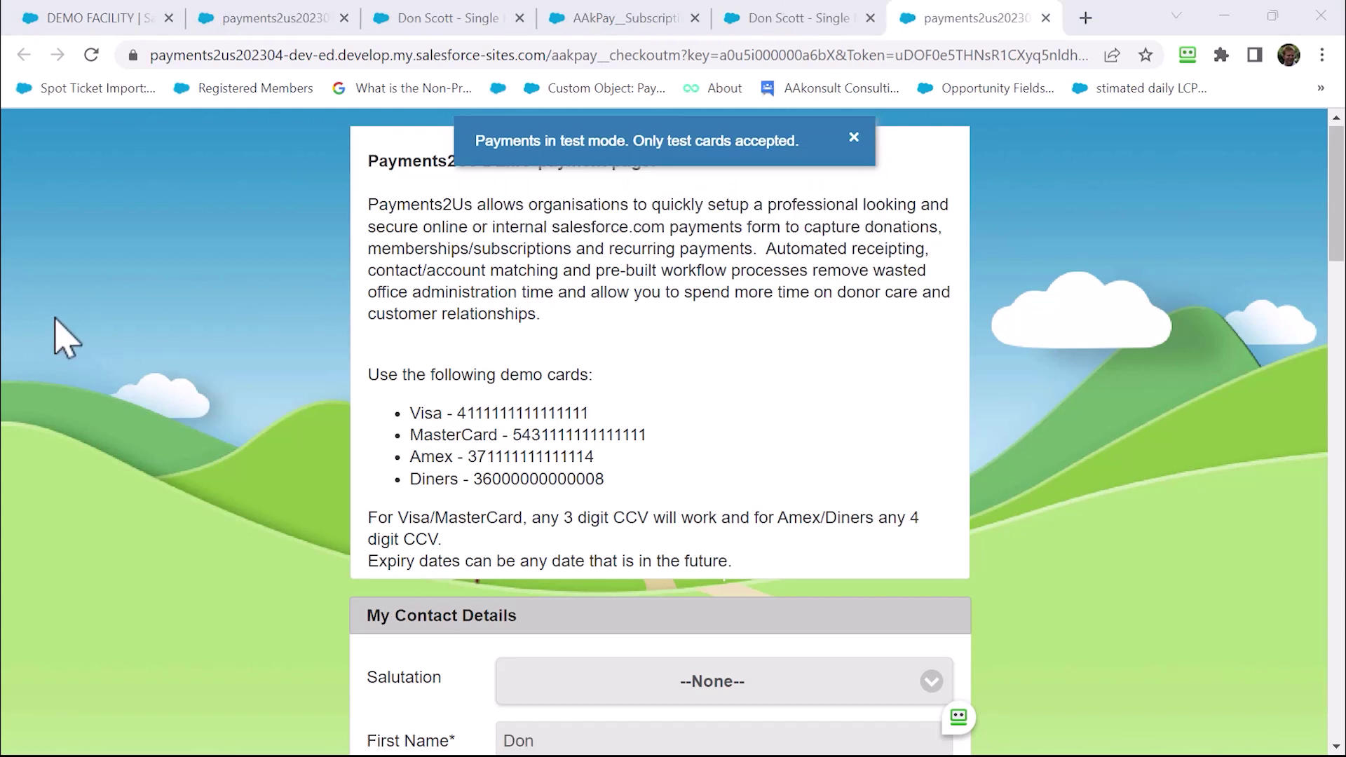
scroll(471, 418, "down", 3)
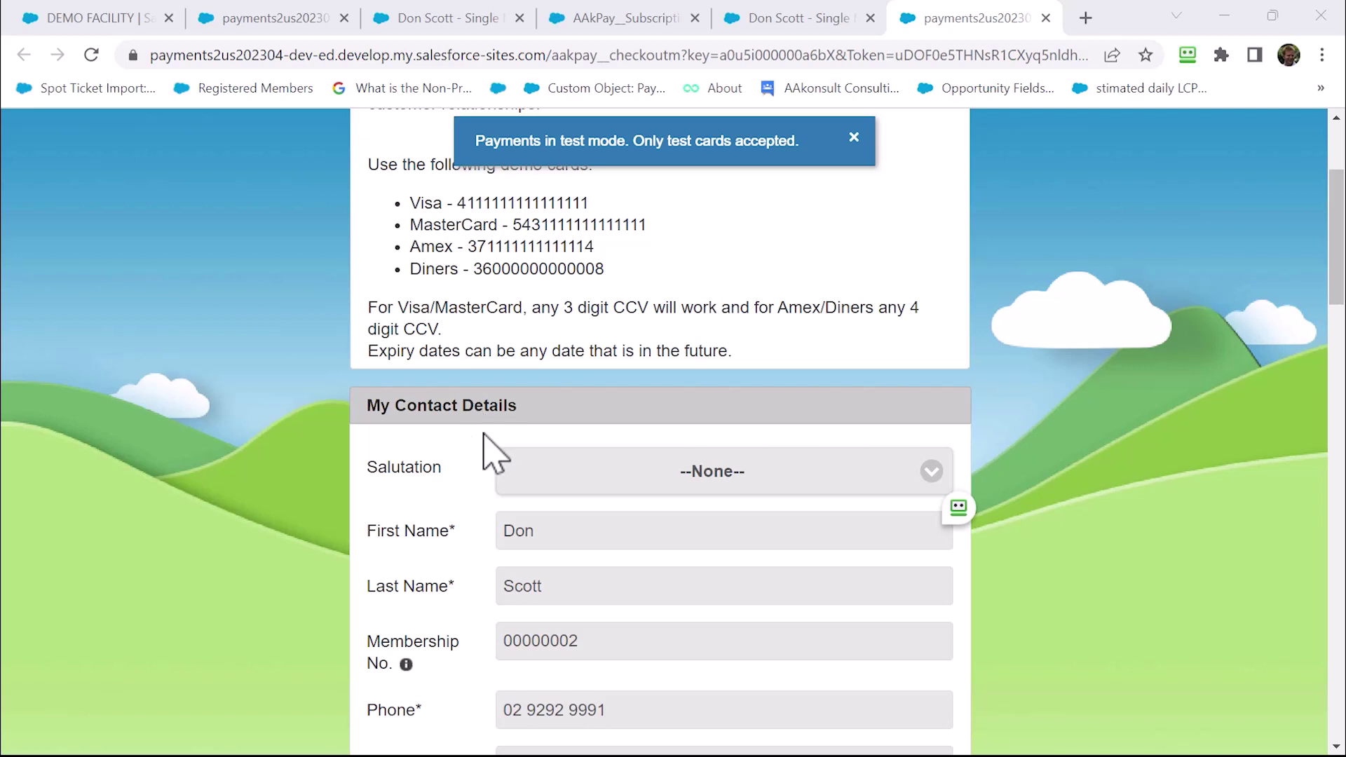
scroll(484, 434, "down", 3)
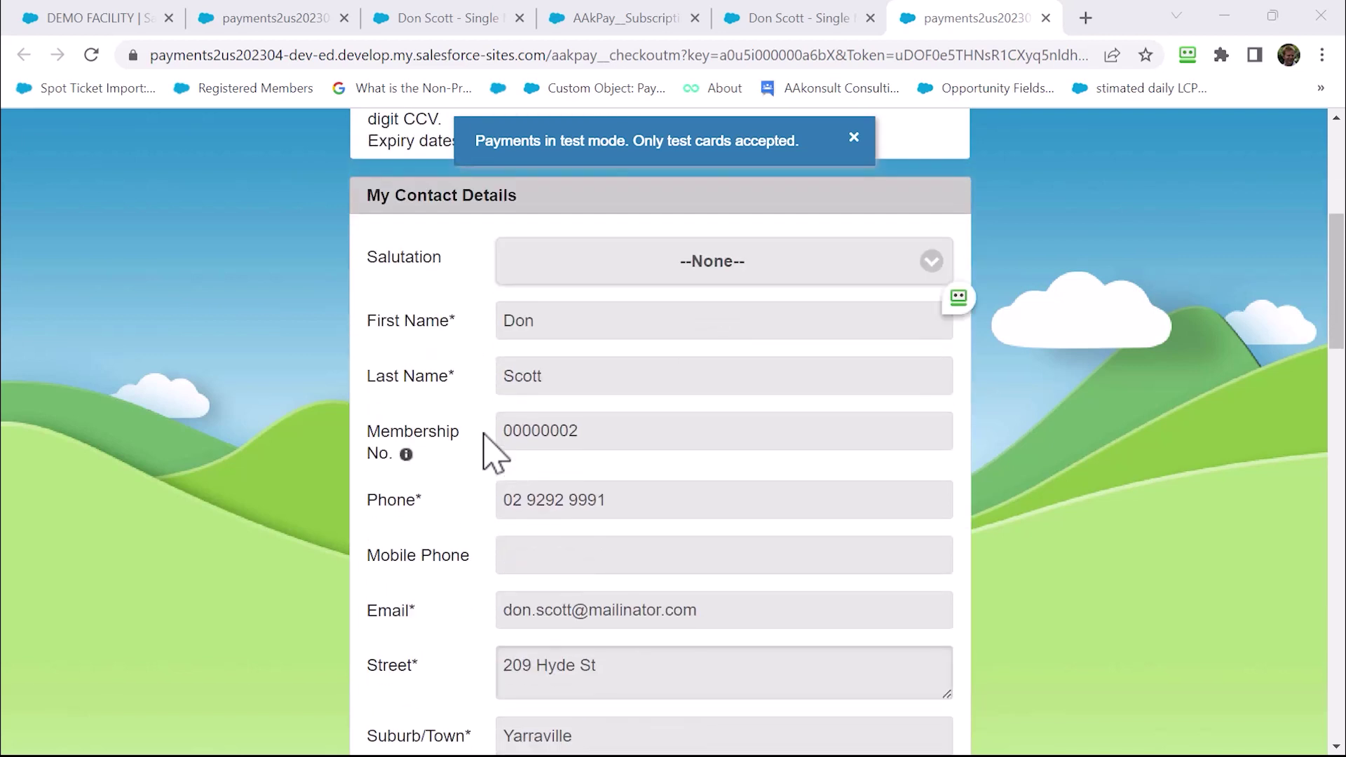
scroll(483, 435, "down", 6)
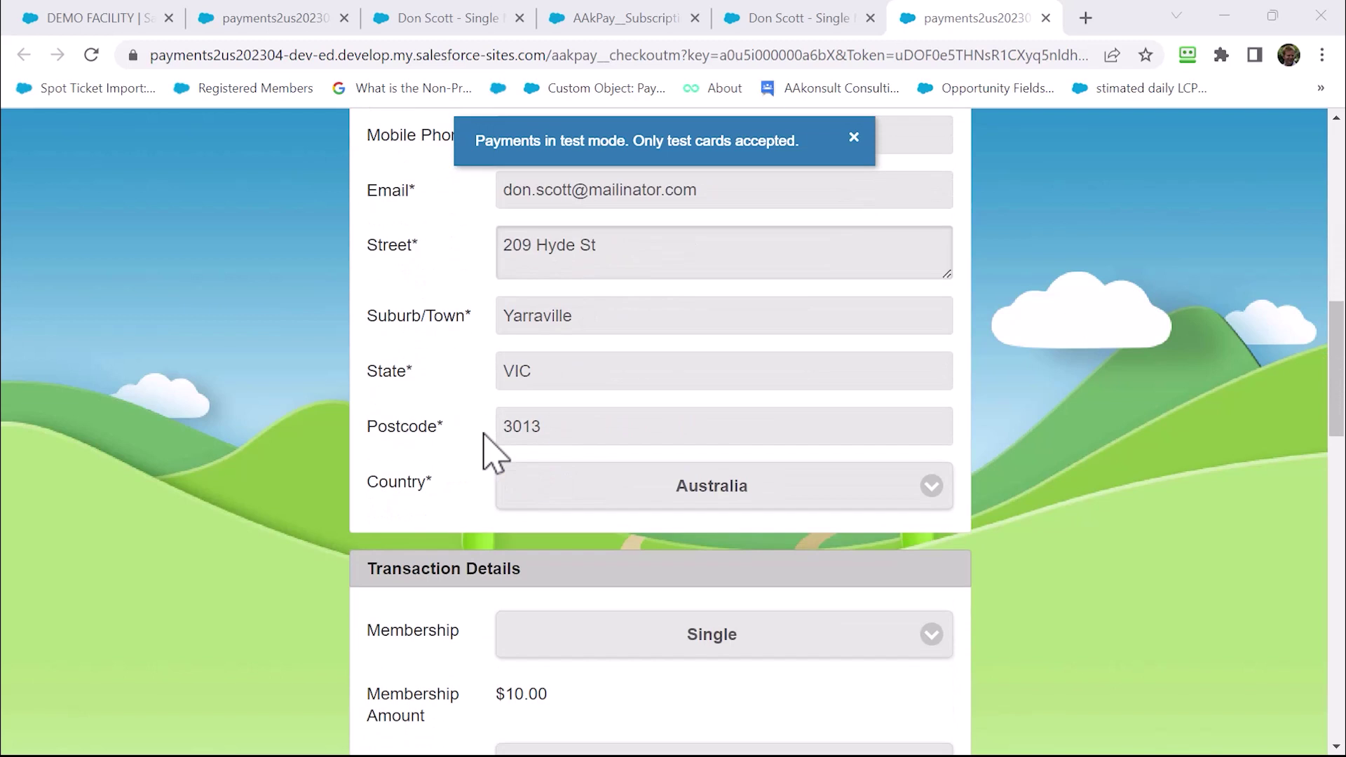
scroll(493, 455, "down", 3)
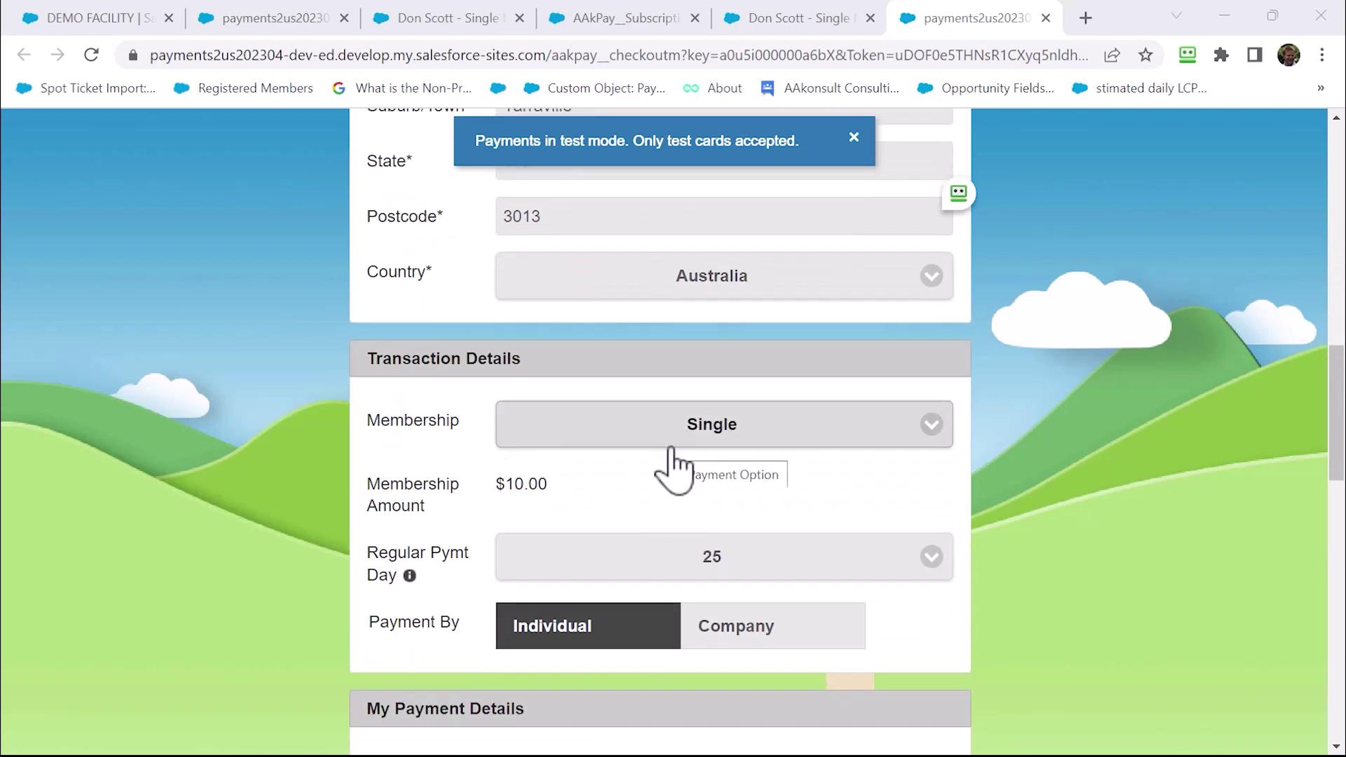
scroll(494, 617, "down", 6)
scroll(494, 617, "down", 2)
left_click(553, 457)
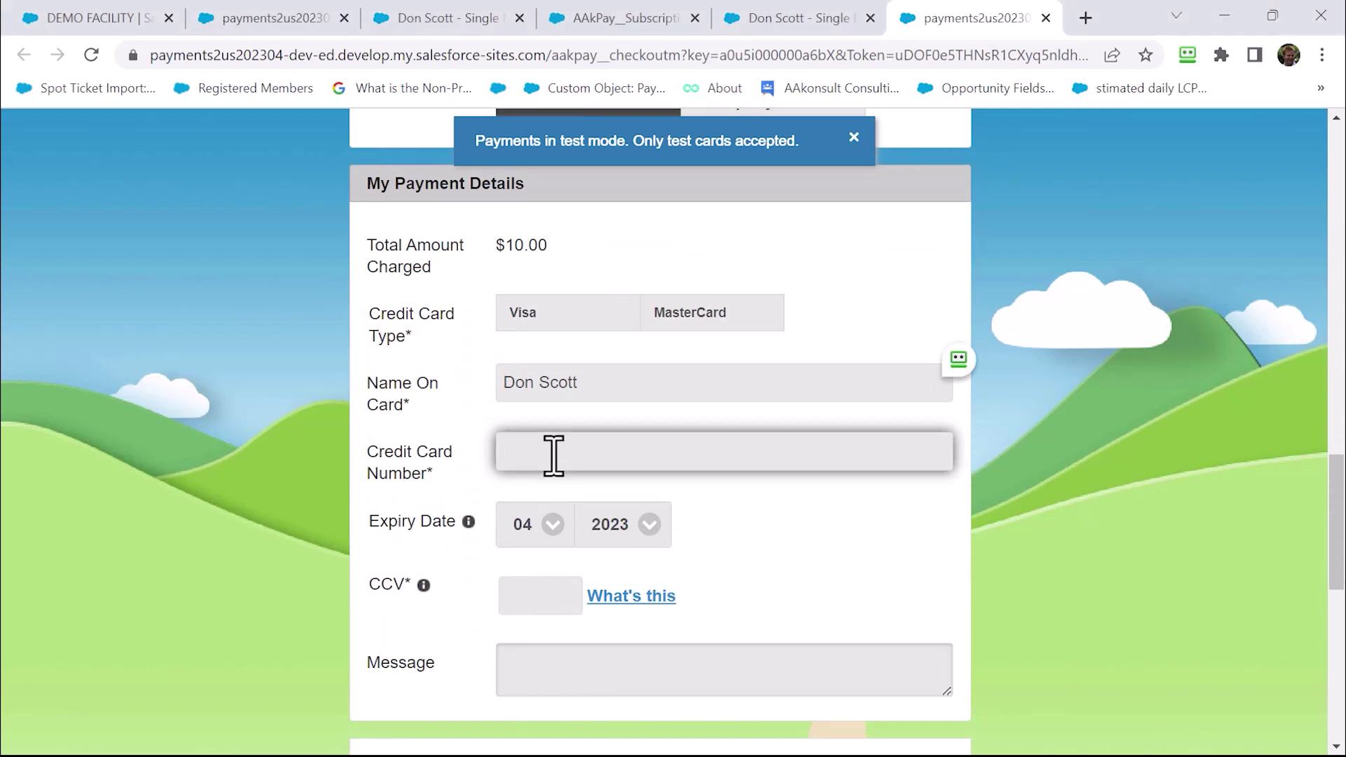
type("4111111111111111")
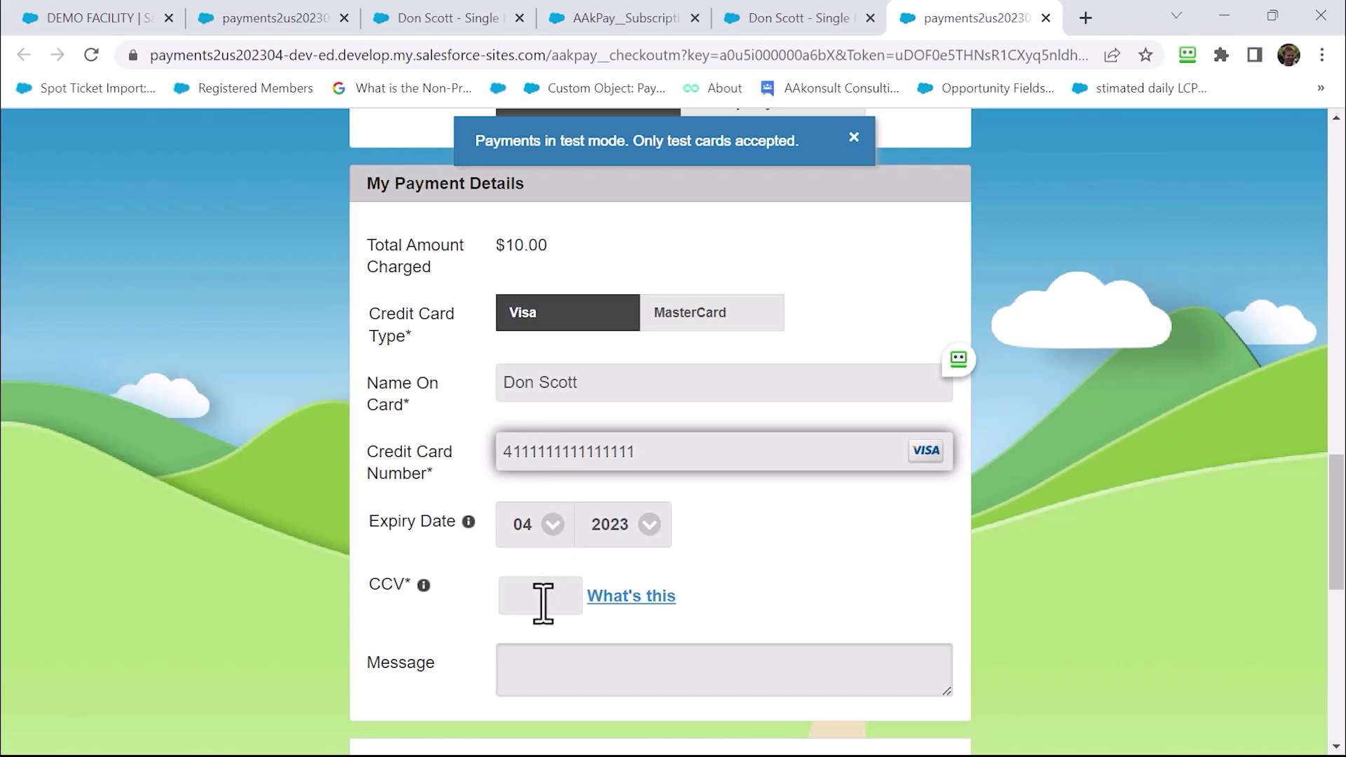
left_click(545, 595)
type("111")
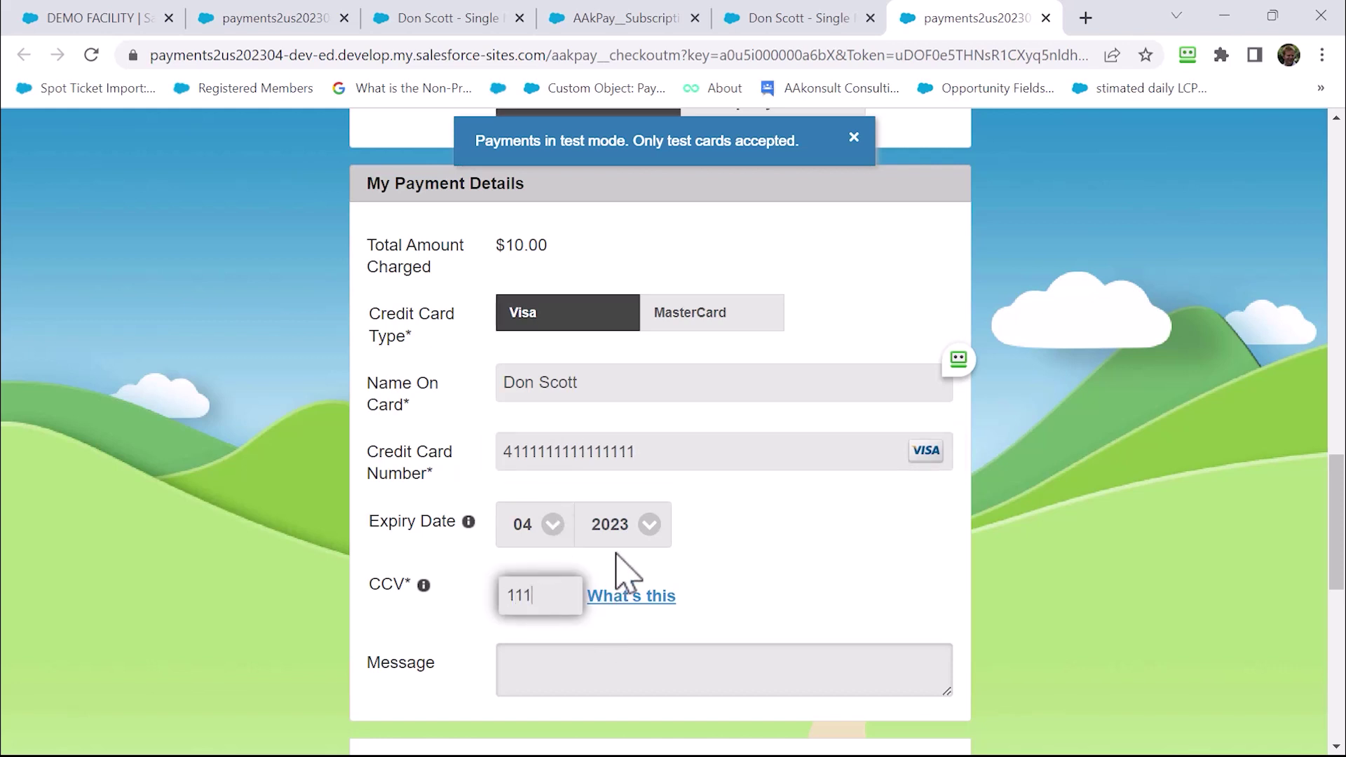
Pass the reCAPTCHA, pay the $10.00 renewal, and return to the subscription record
scroll(633, 586, "down", 4)
scroll(634, 586, "down", 1)
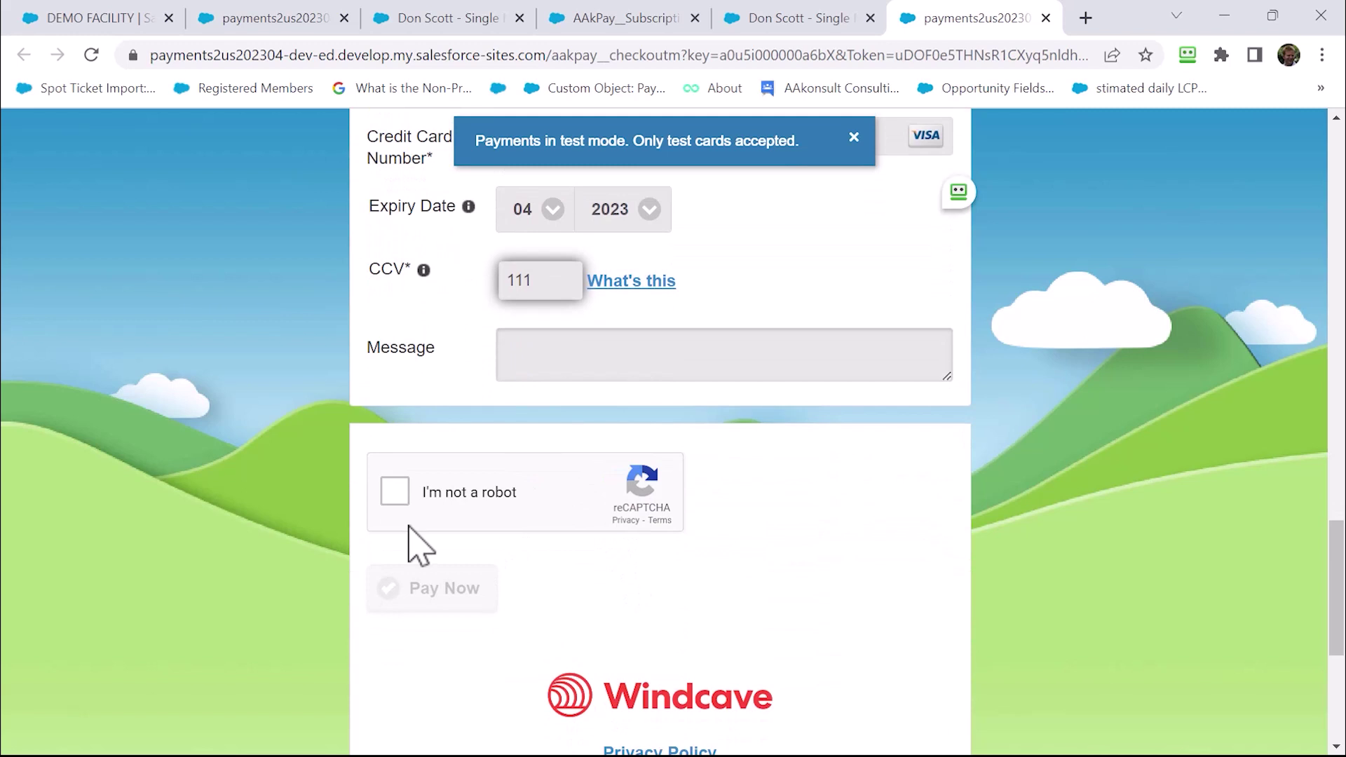
left_click(400, 499)
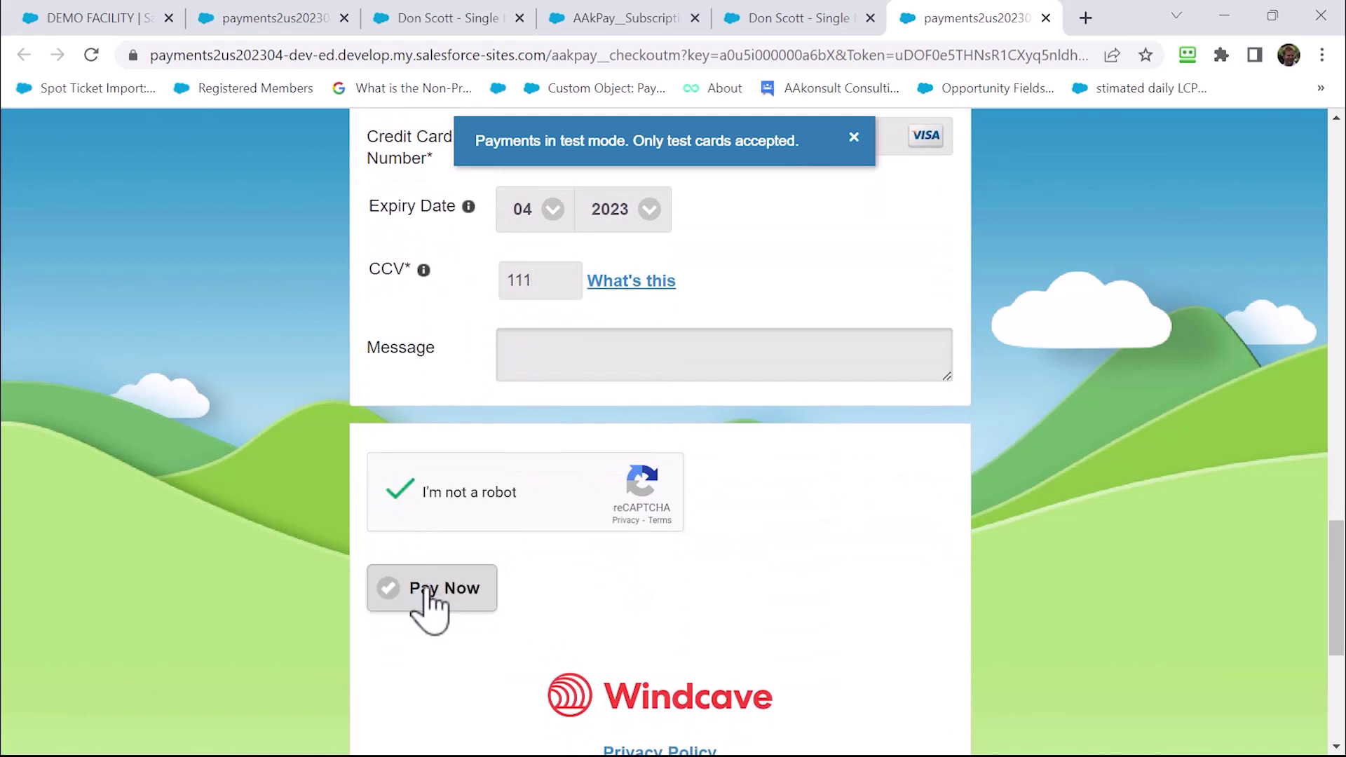
left_click(429, 605)
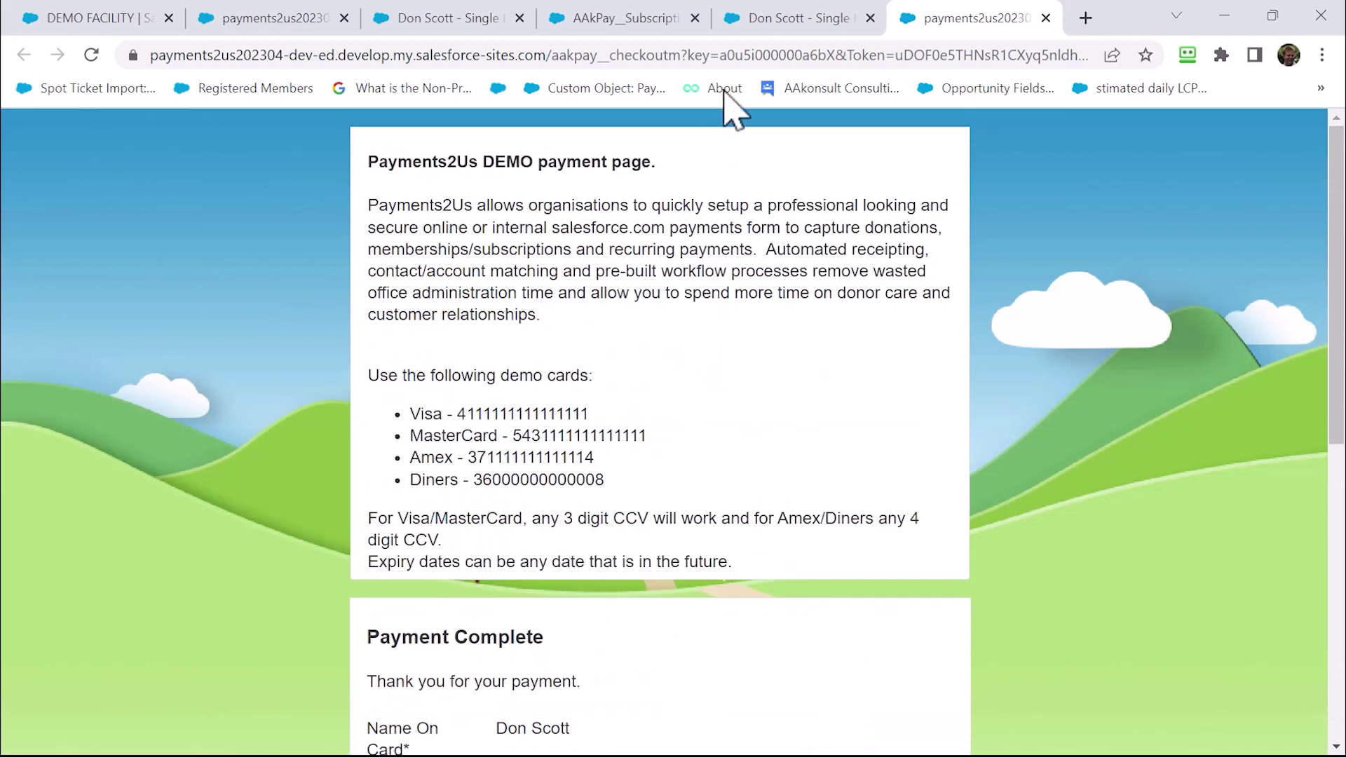
left_click(787, 23)
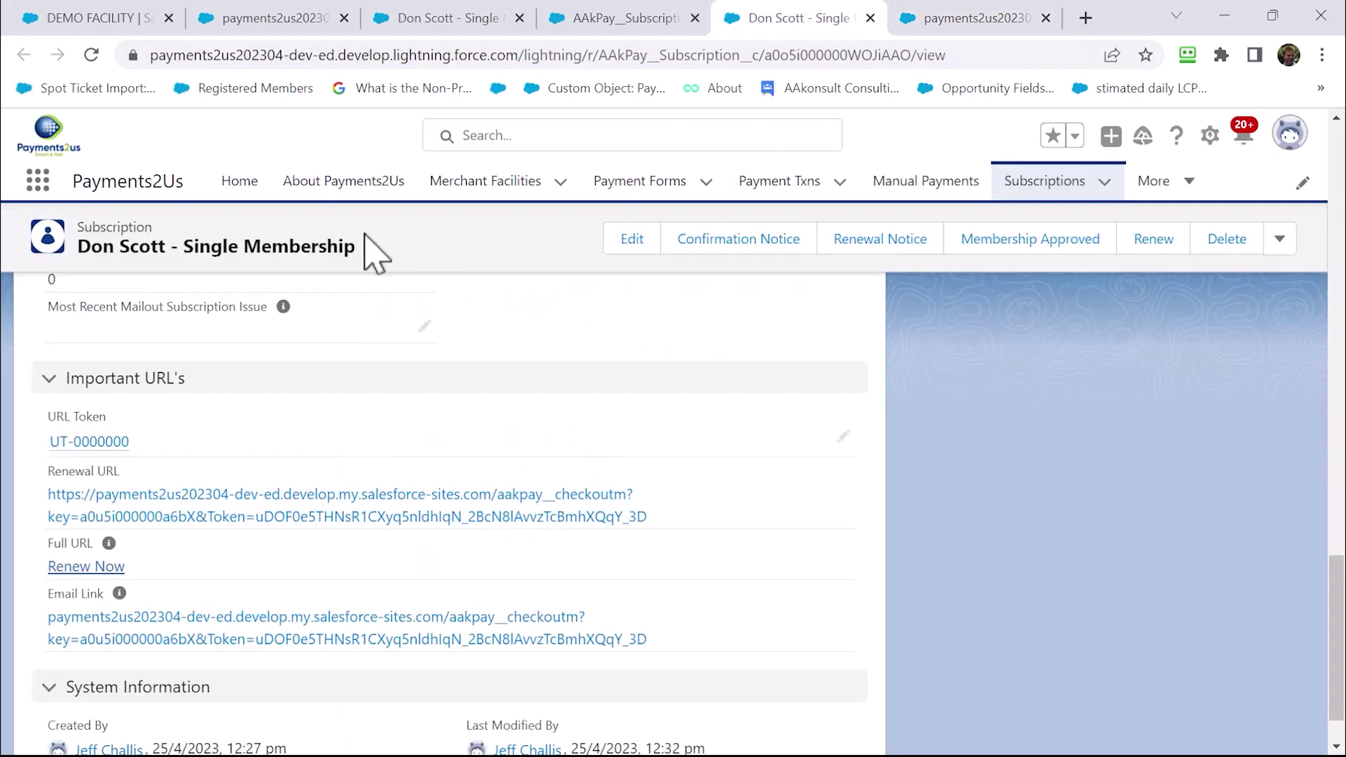
Reload the subscription to review its Renewal status and 25/4/2025 end date, then open About Payments2Us
left_click(91, 56)
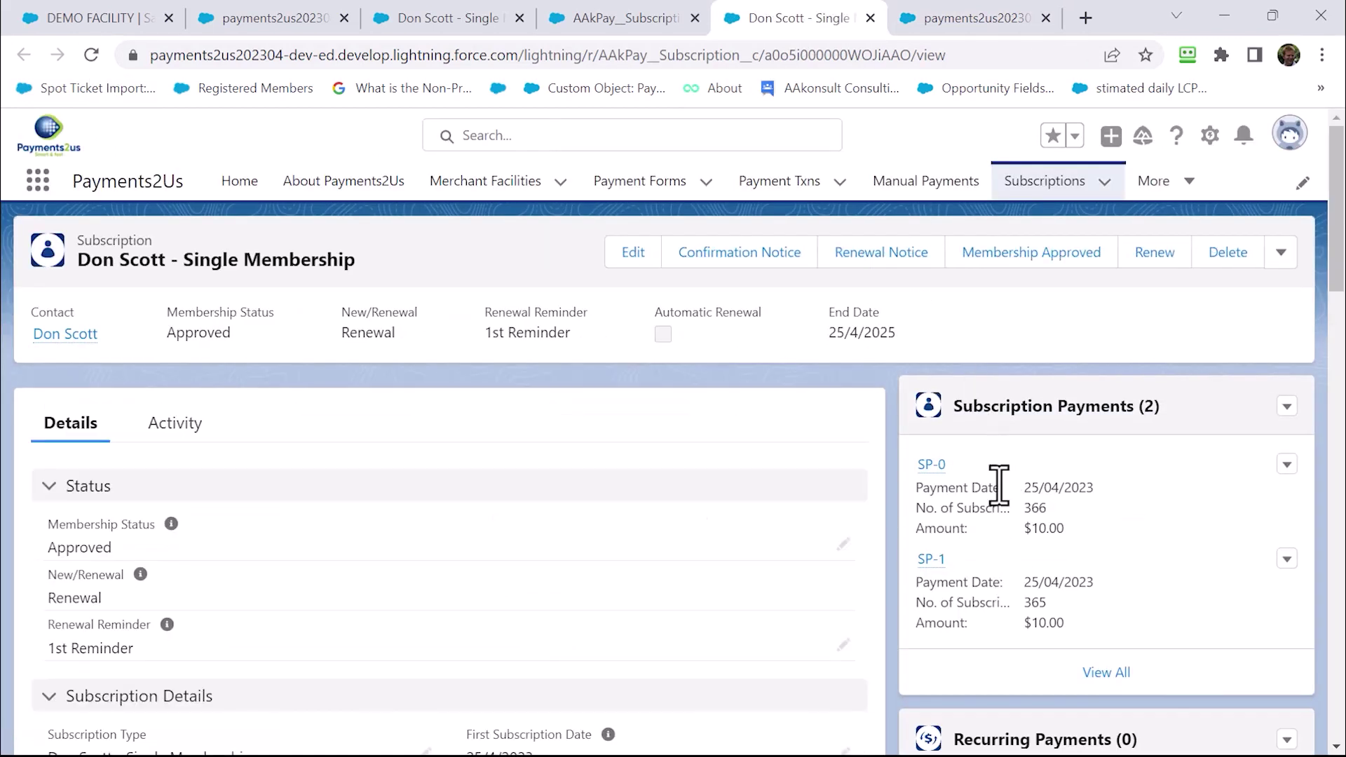
scroll(673, 596, "down", 5)
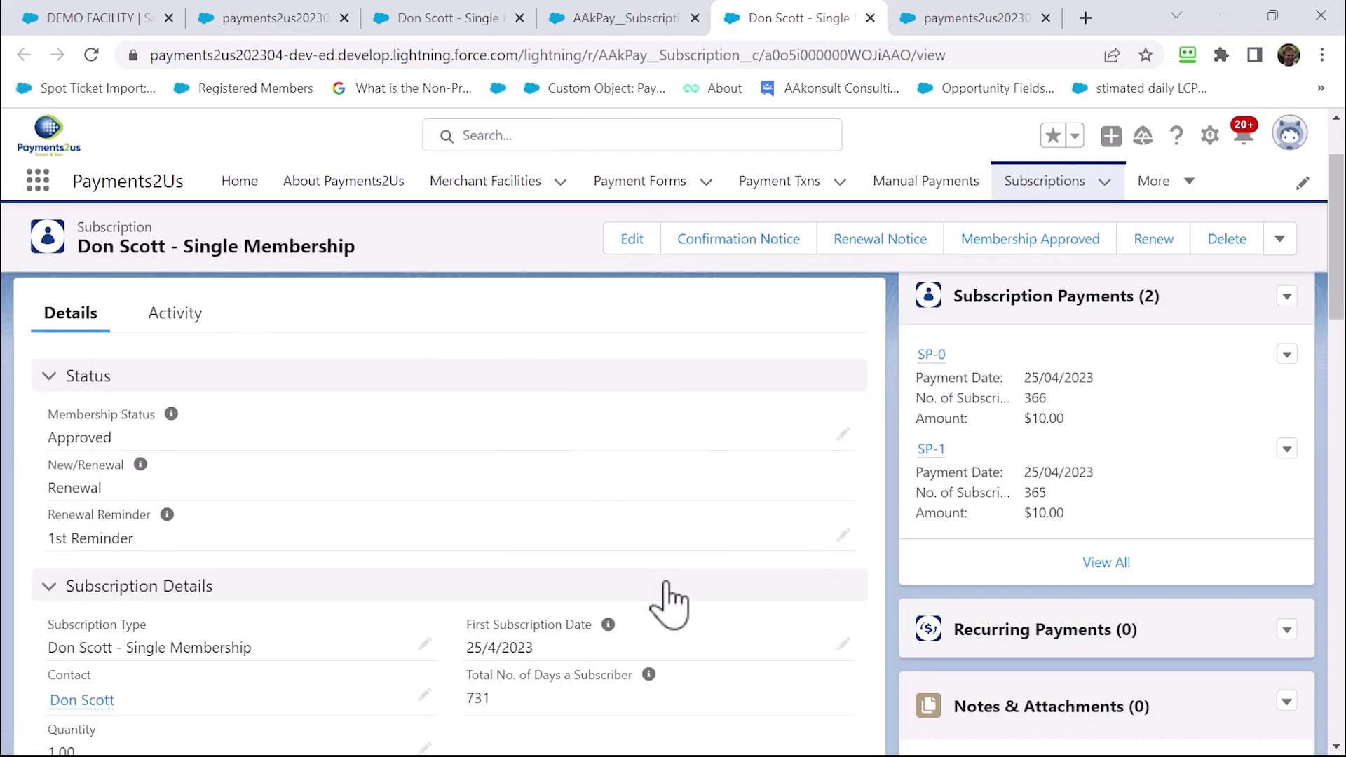
scroll(219, 641, "down", 3)
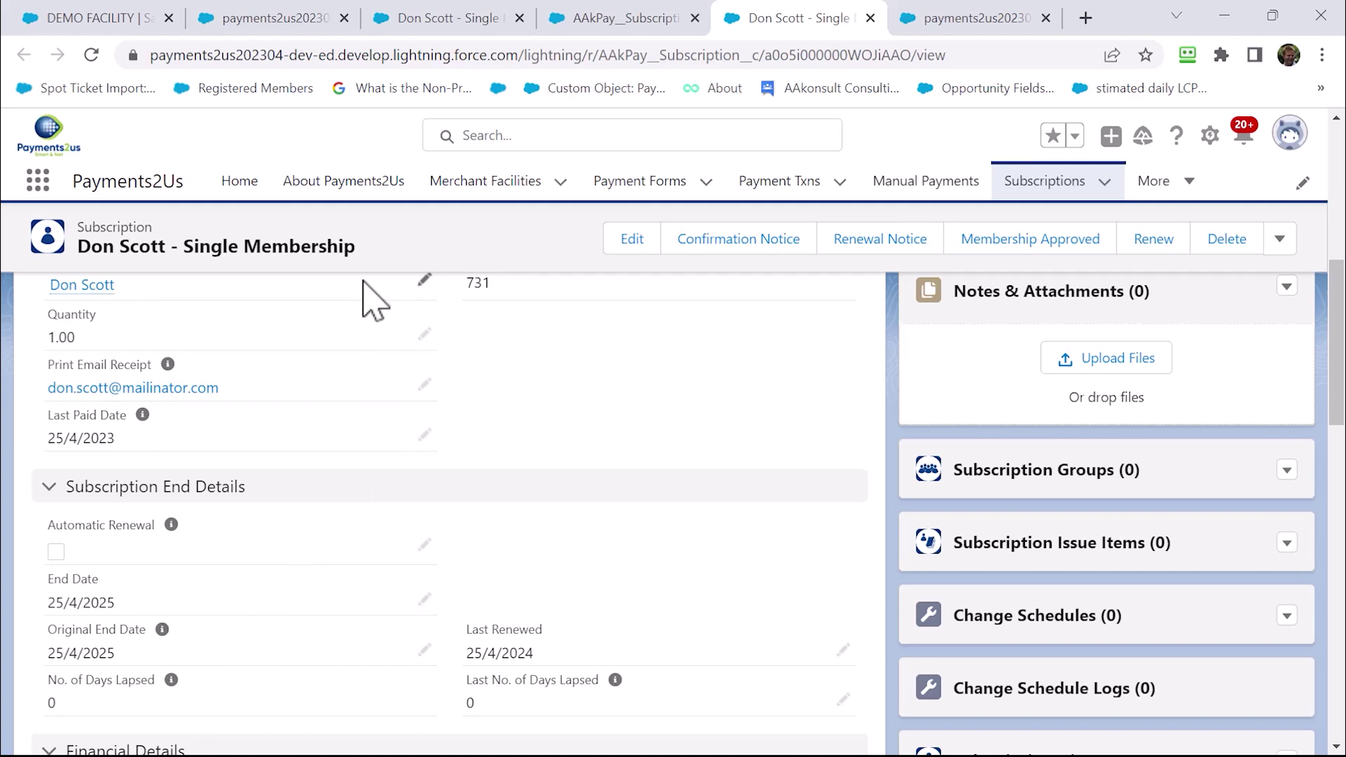
left_click(321, 186)
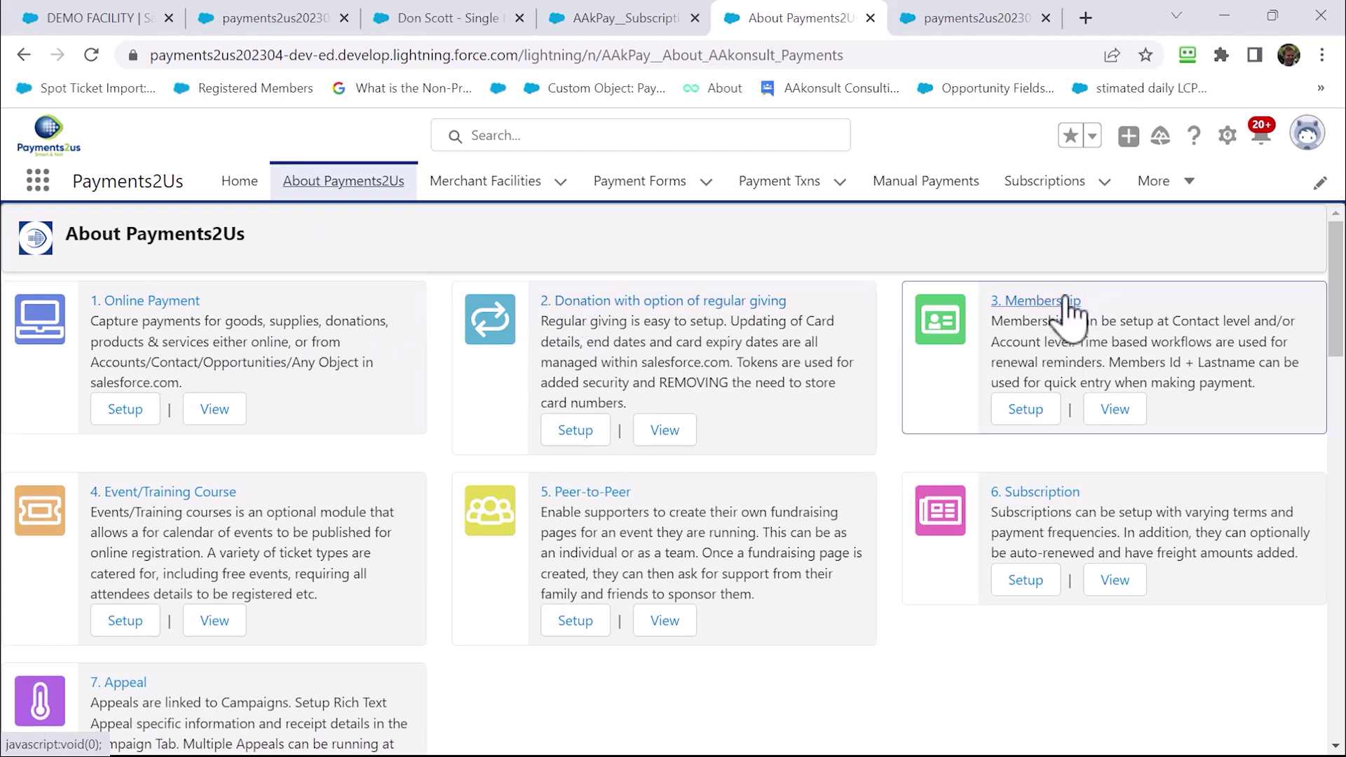
Open the 3. Membership form setup and its $10.00 Single payment option
left_click(1025, 410)
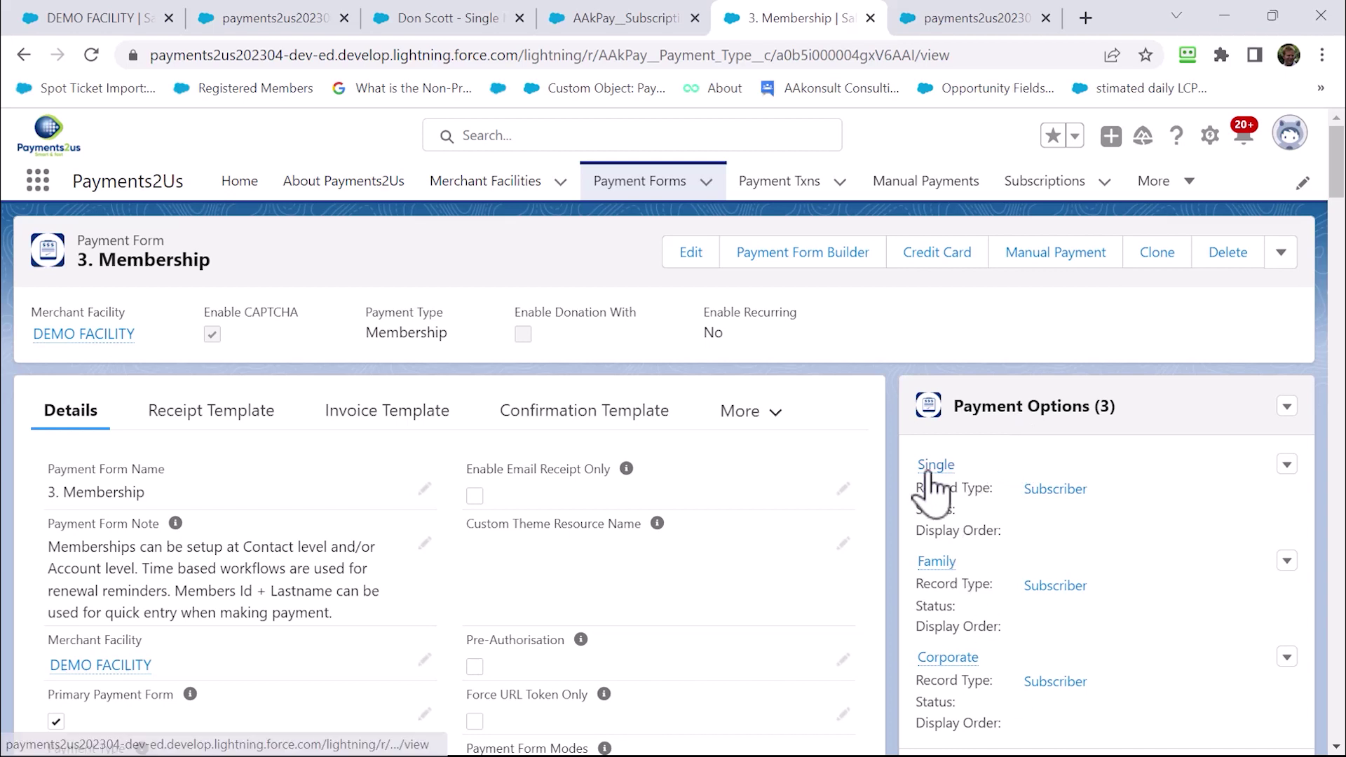
left_click(931, 469)
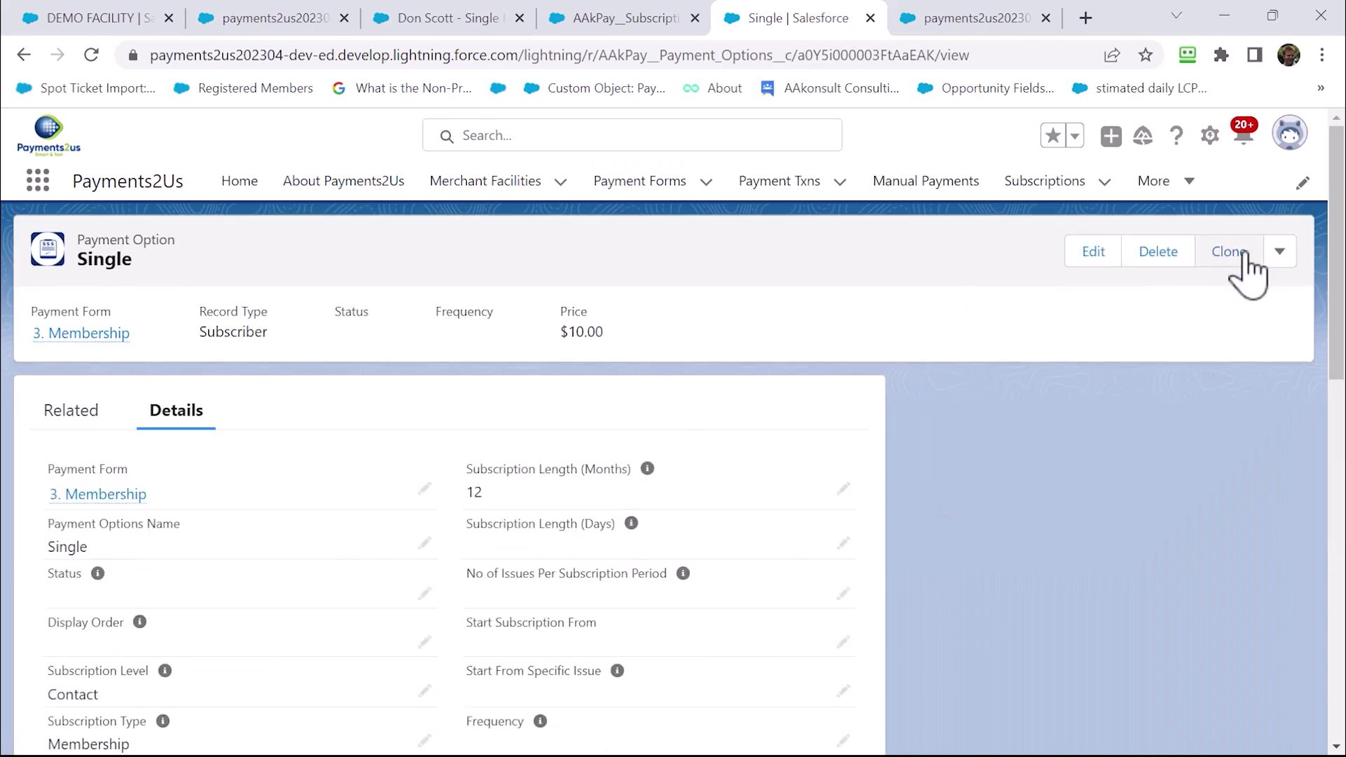
Clone Single as 'Single - Annual auto renew' at $14.00, billed Annually with automatic renewal
left_click(1244, 254)
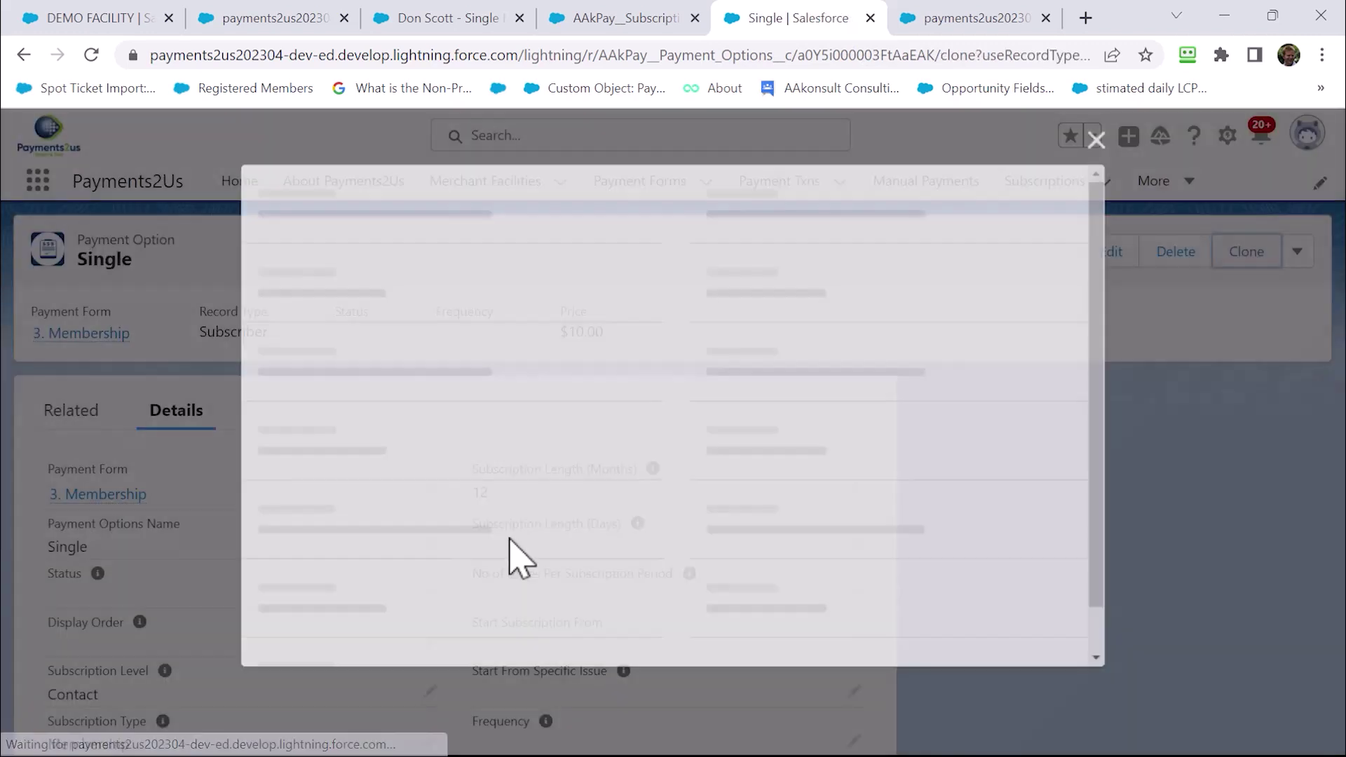
left_click(420, 388)
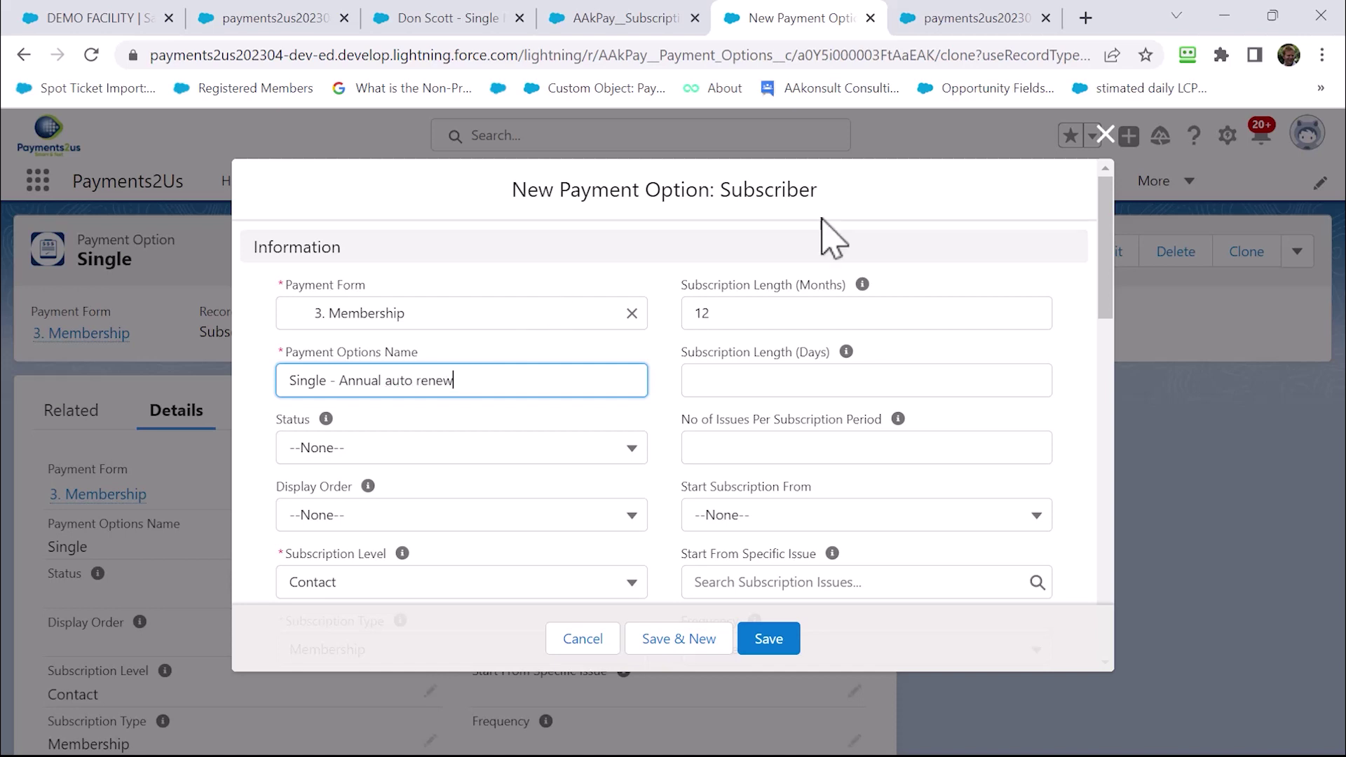
scroll(705, 386, "down", 3)
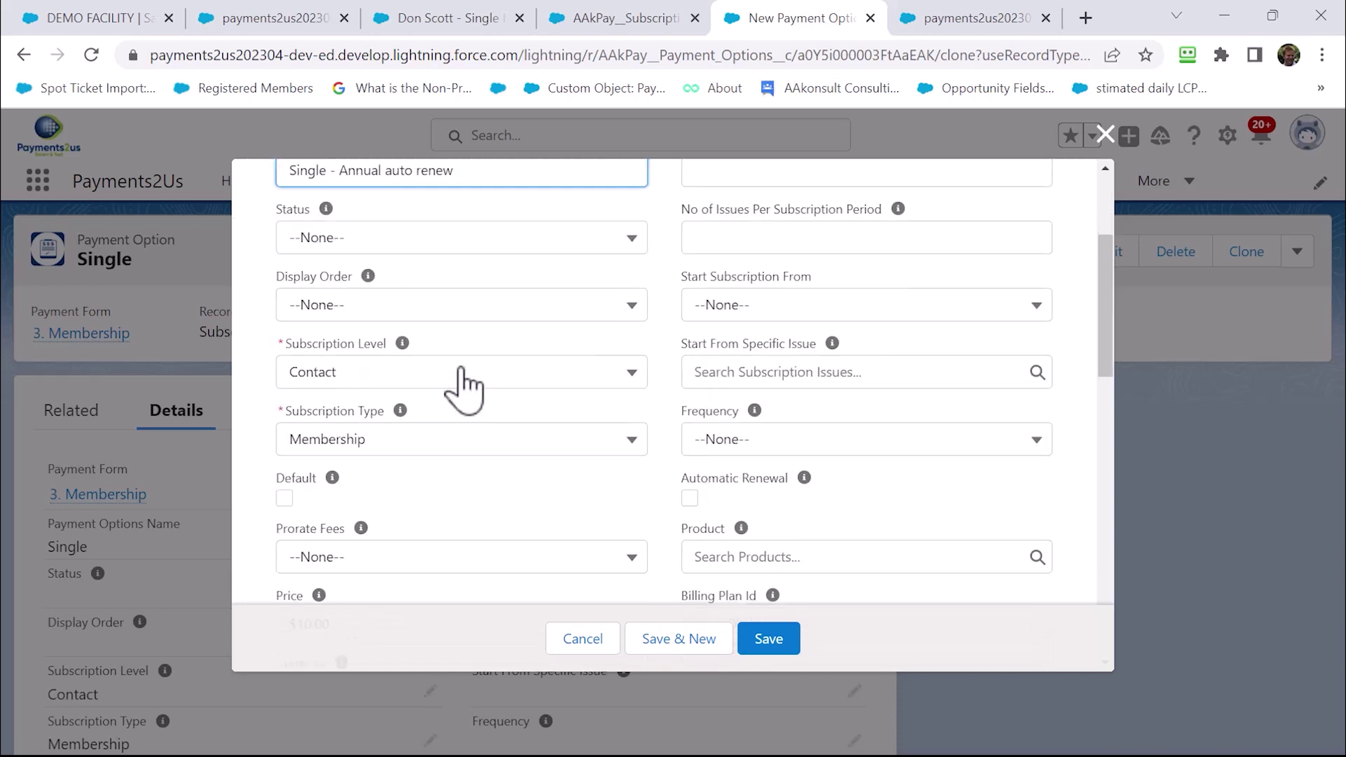
scroll(420, 476, "down", 2)
double_click(362, 516)
type("14")
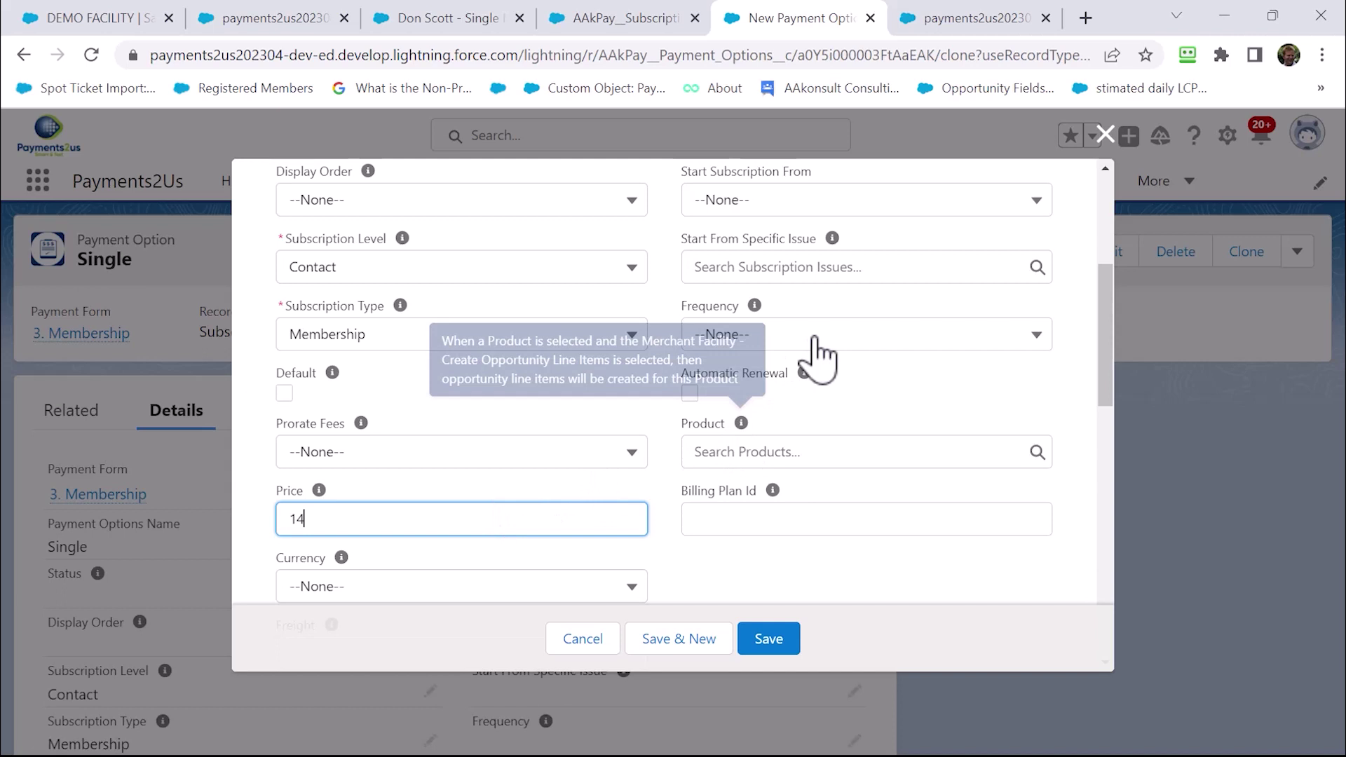
left_click(813, 338)
scroll(831, 459, "down", 3)
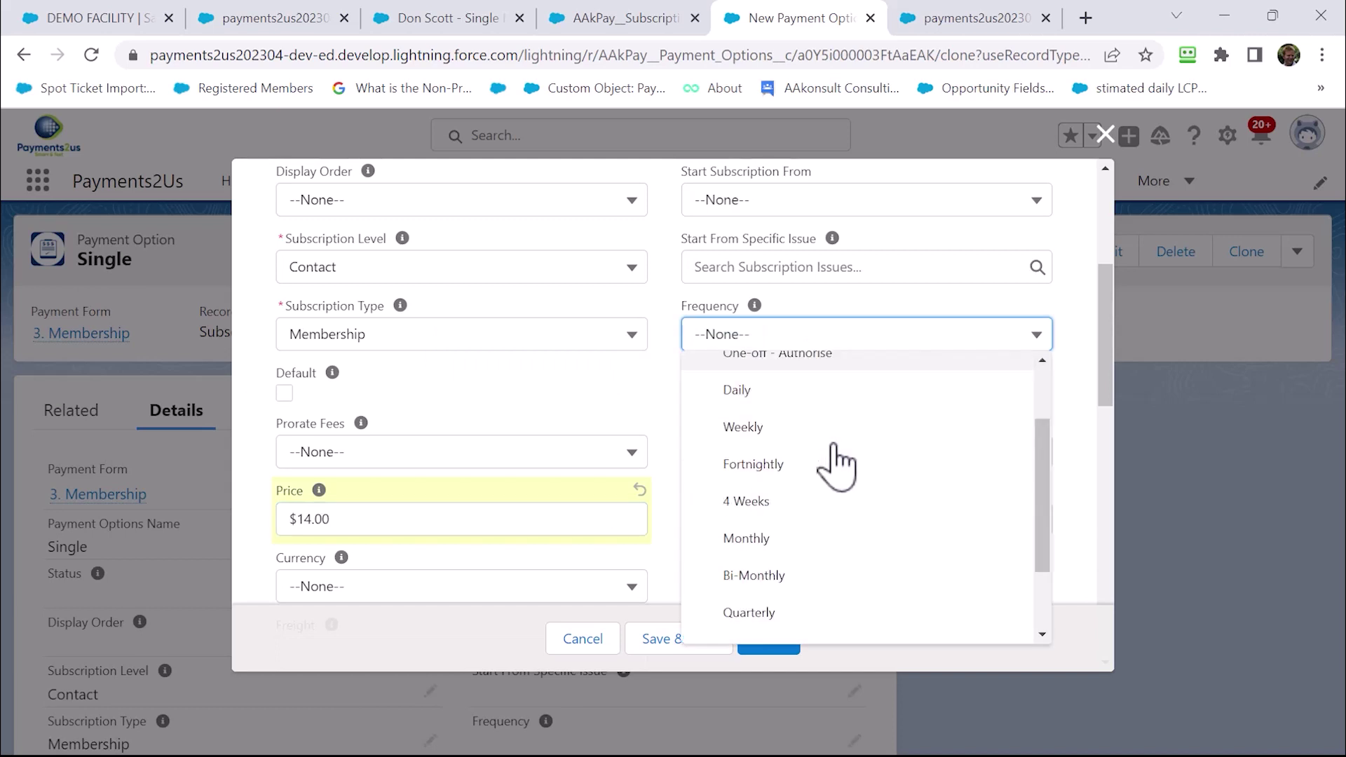
left_click(771, 584)
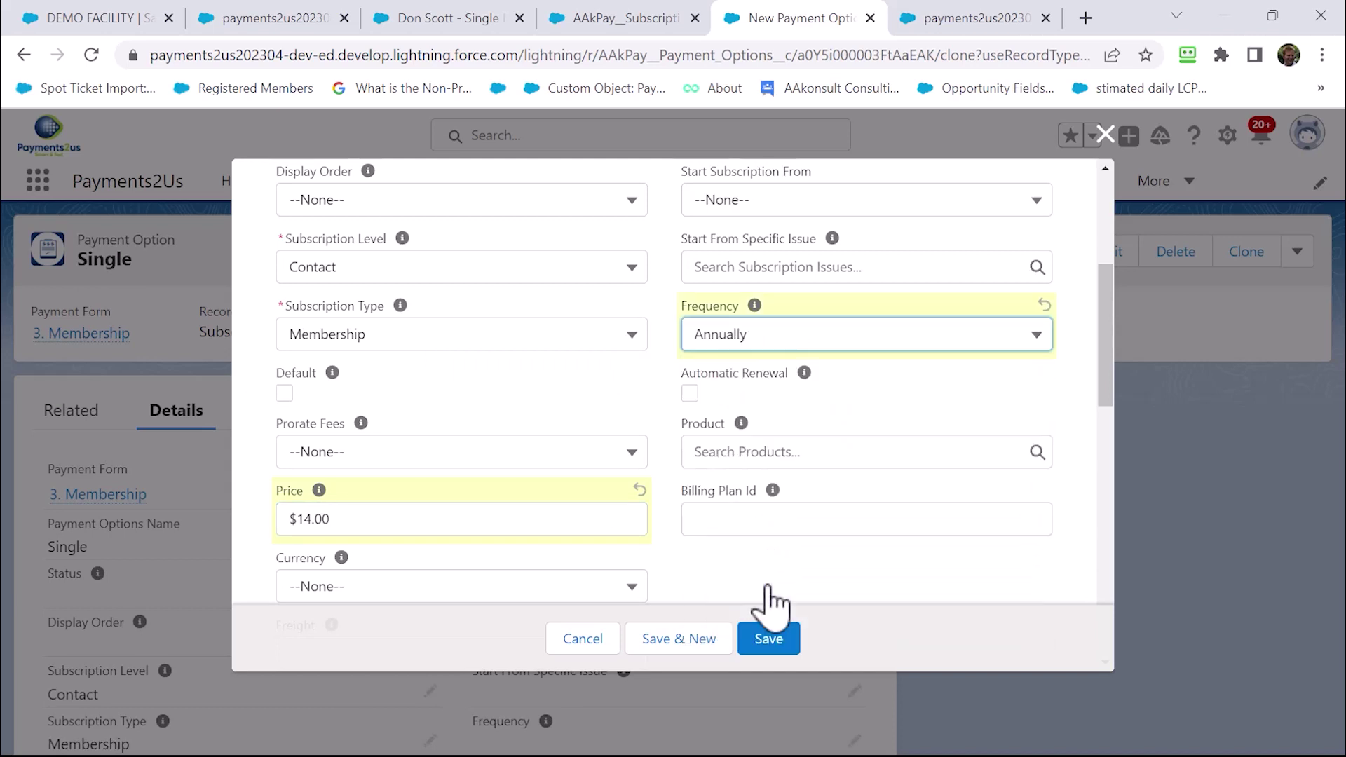
mouse_move(730, 421)
left_click(689, 394)
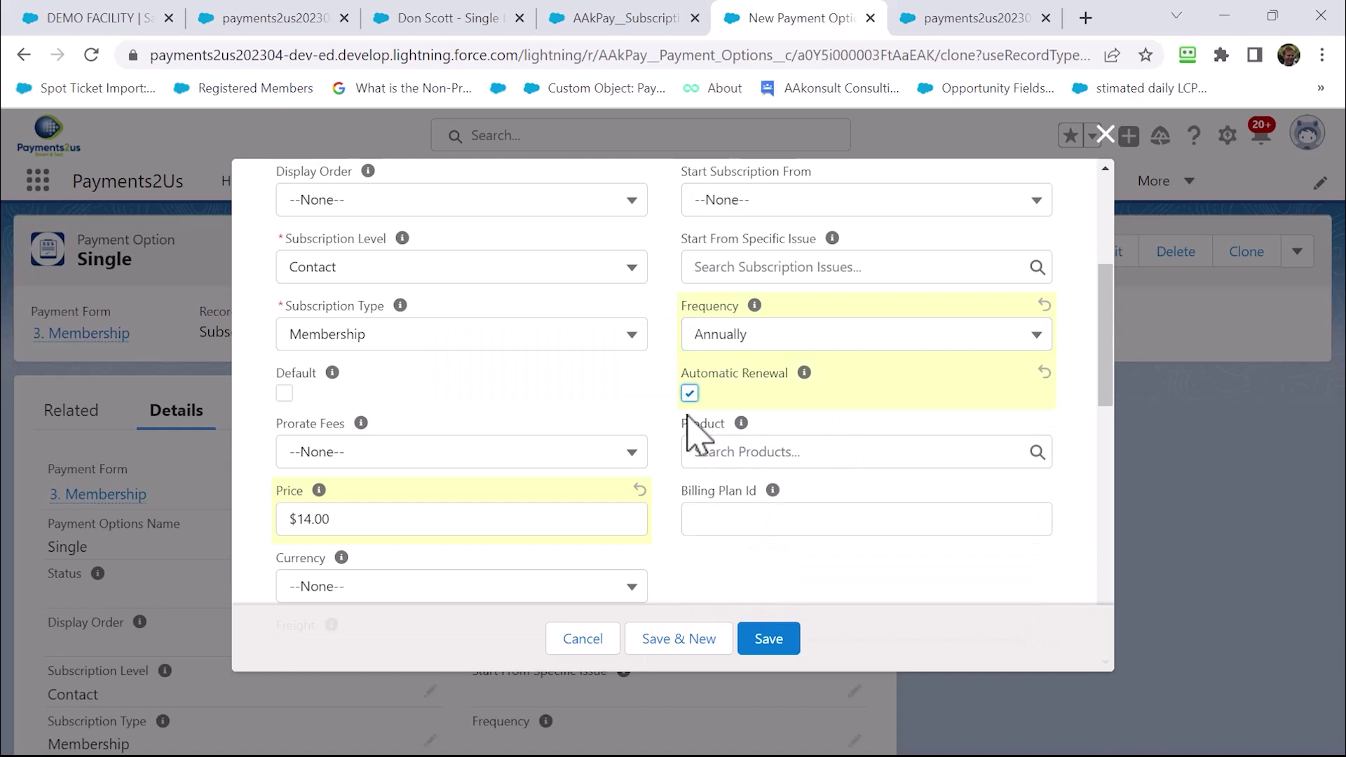
left_click(769, 639)
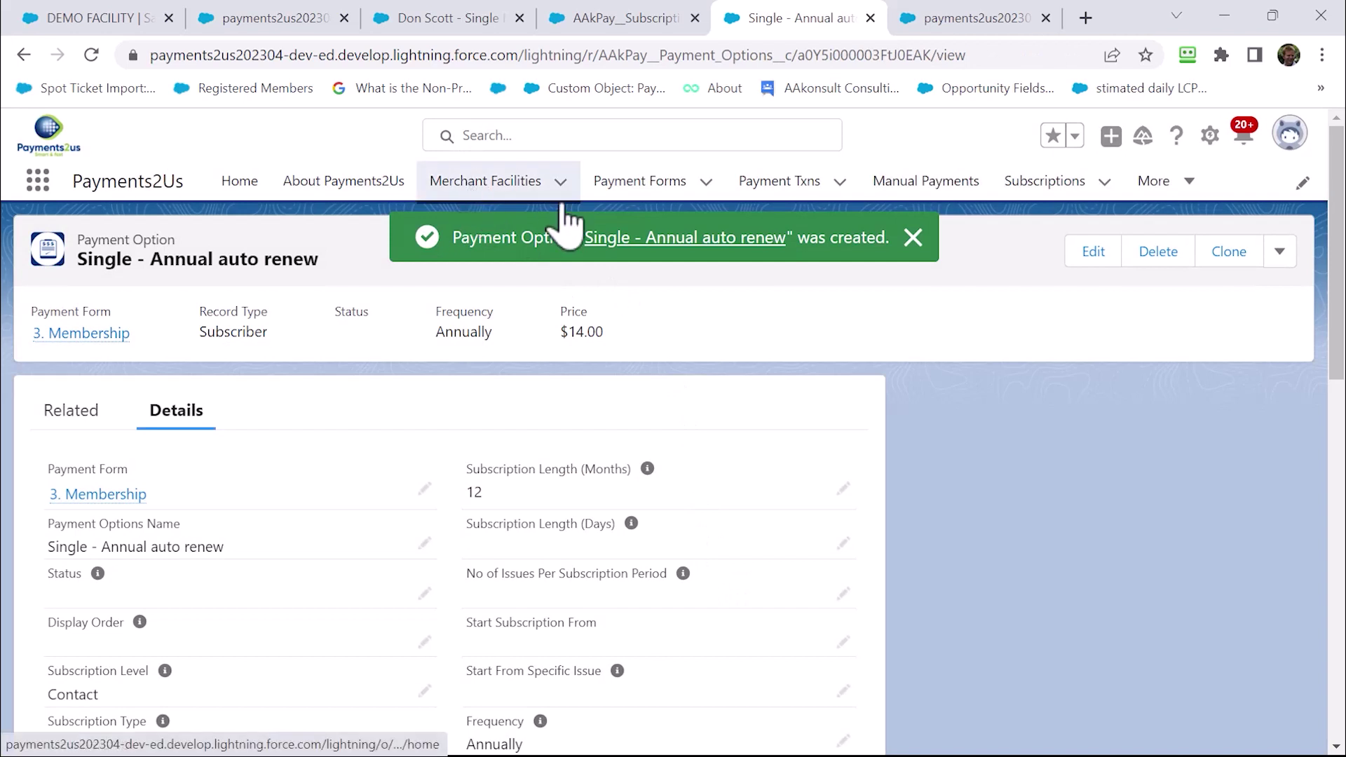
Open the DEMO FACILITY merchant facility's website checkout URL in a new tab
left_click(515, 196)
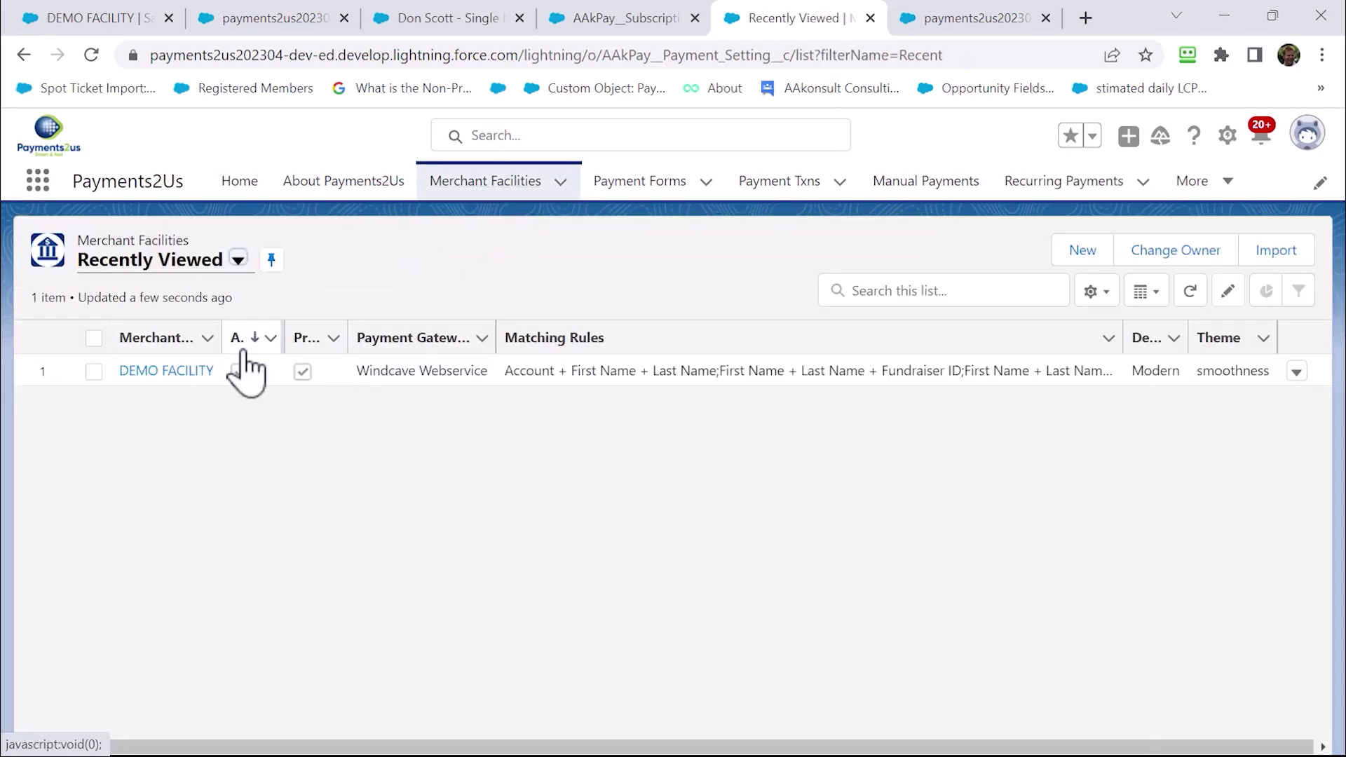
left_click(178, 372)
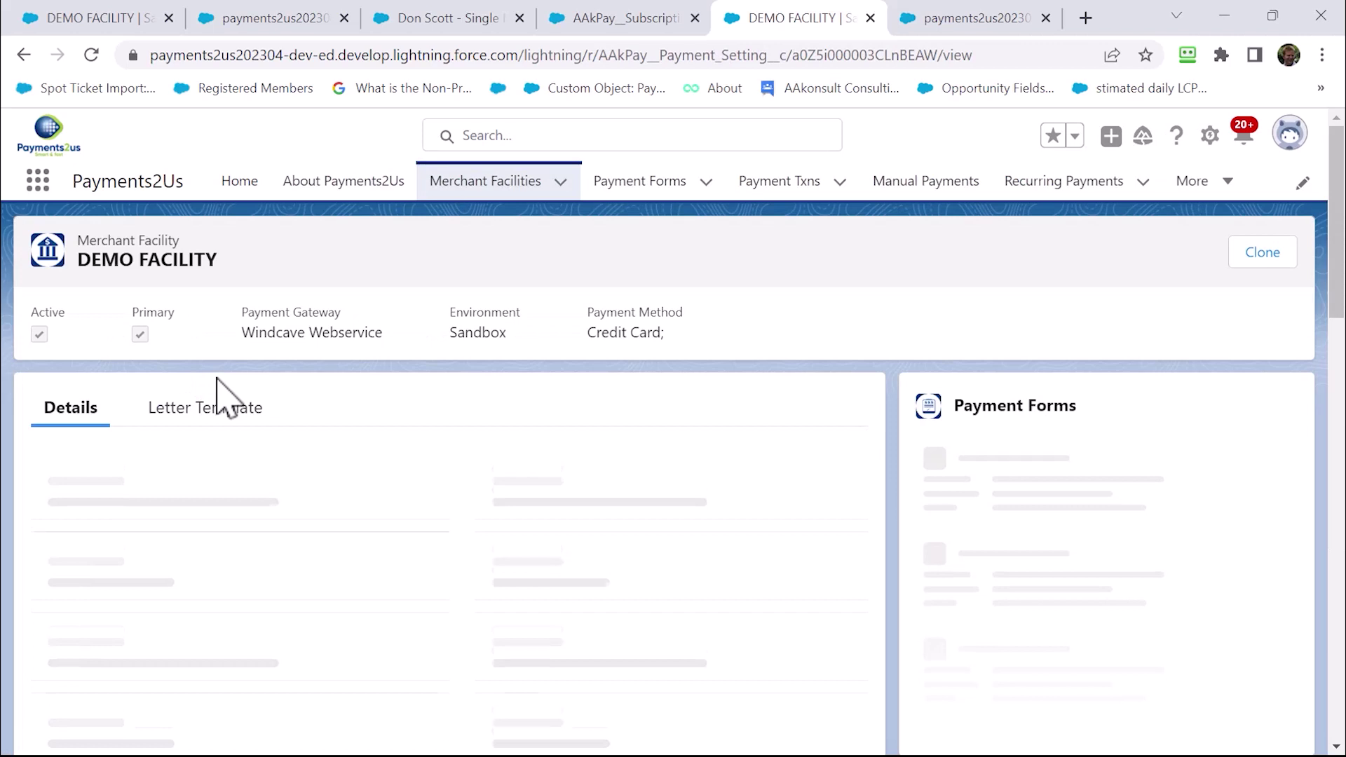
scroll(245, 557, "down", 5)
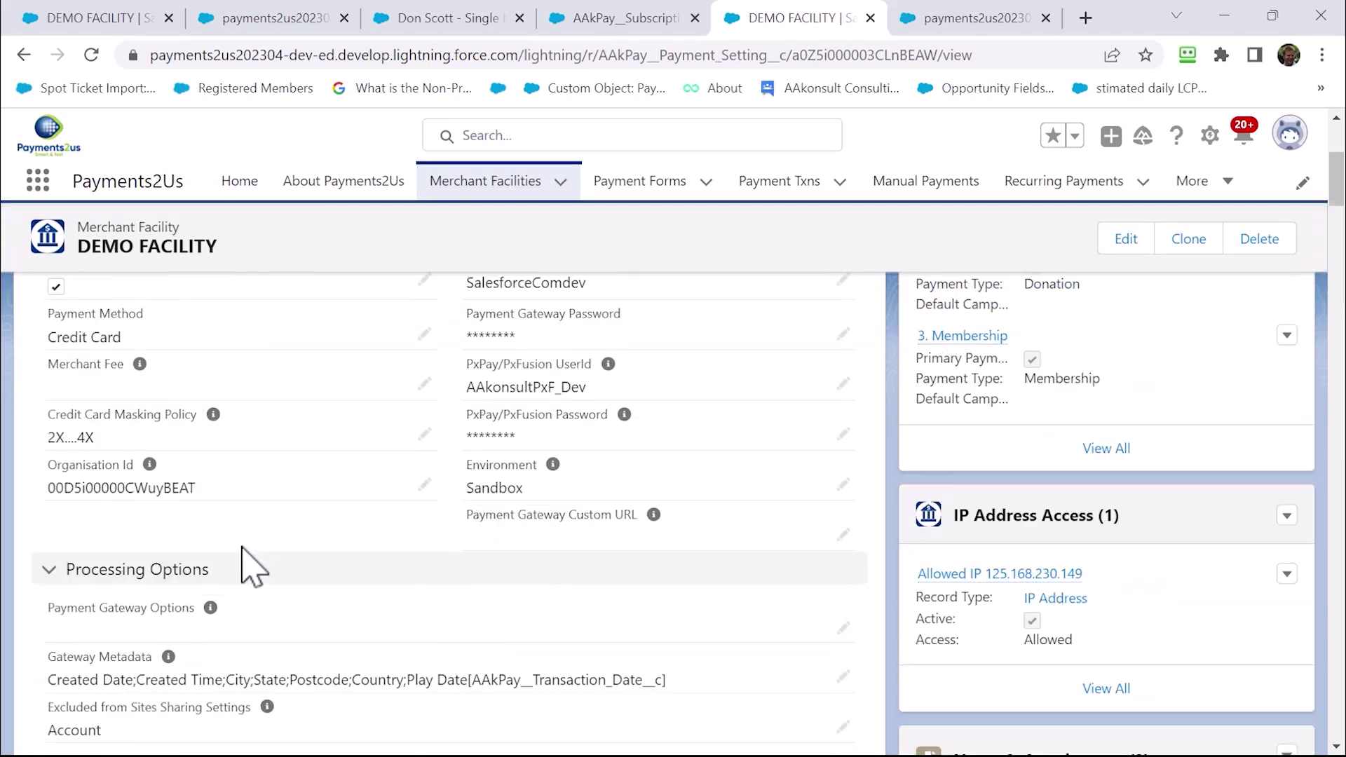
scroll(242, 570, "down", 2)
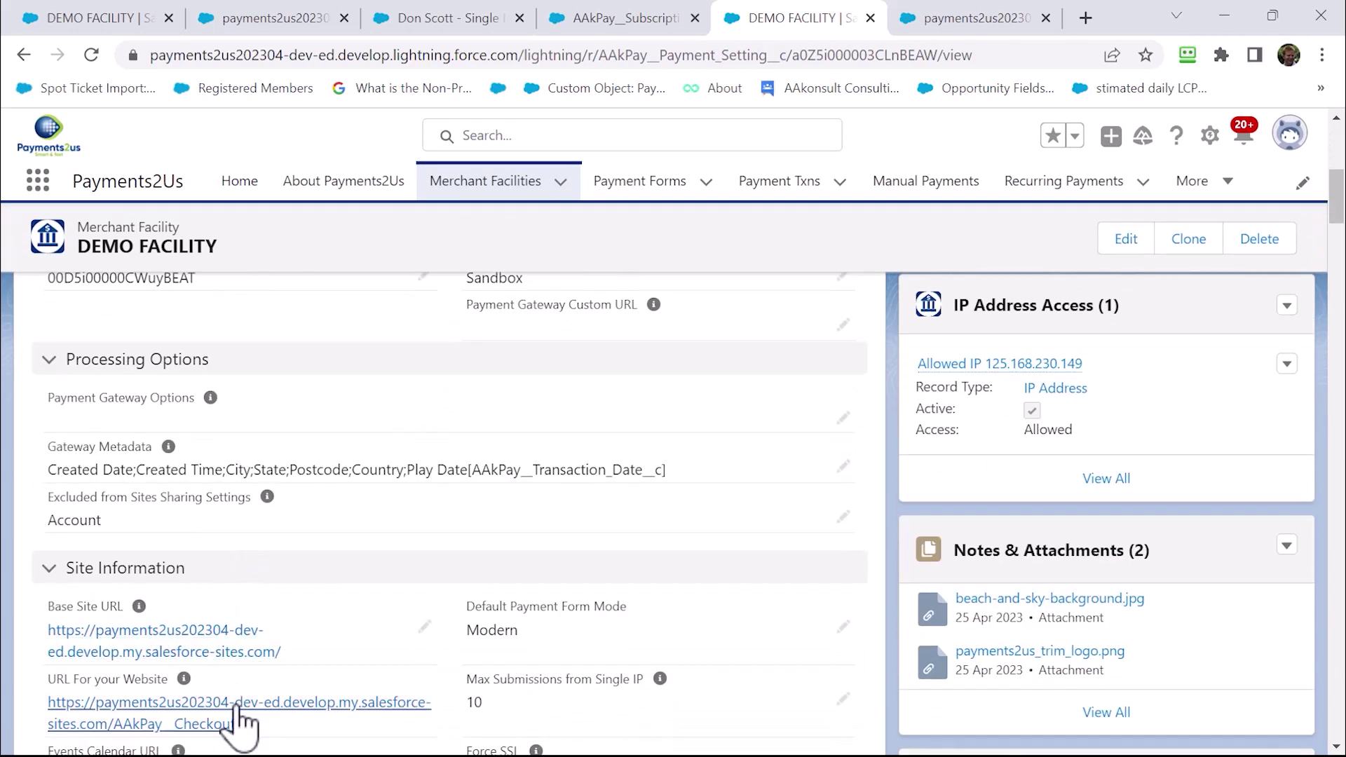
left_click(242, 717)
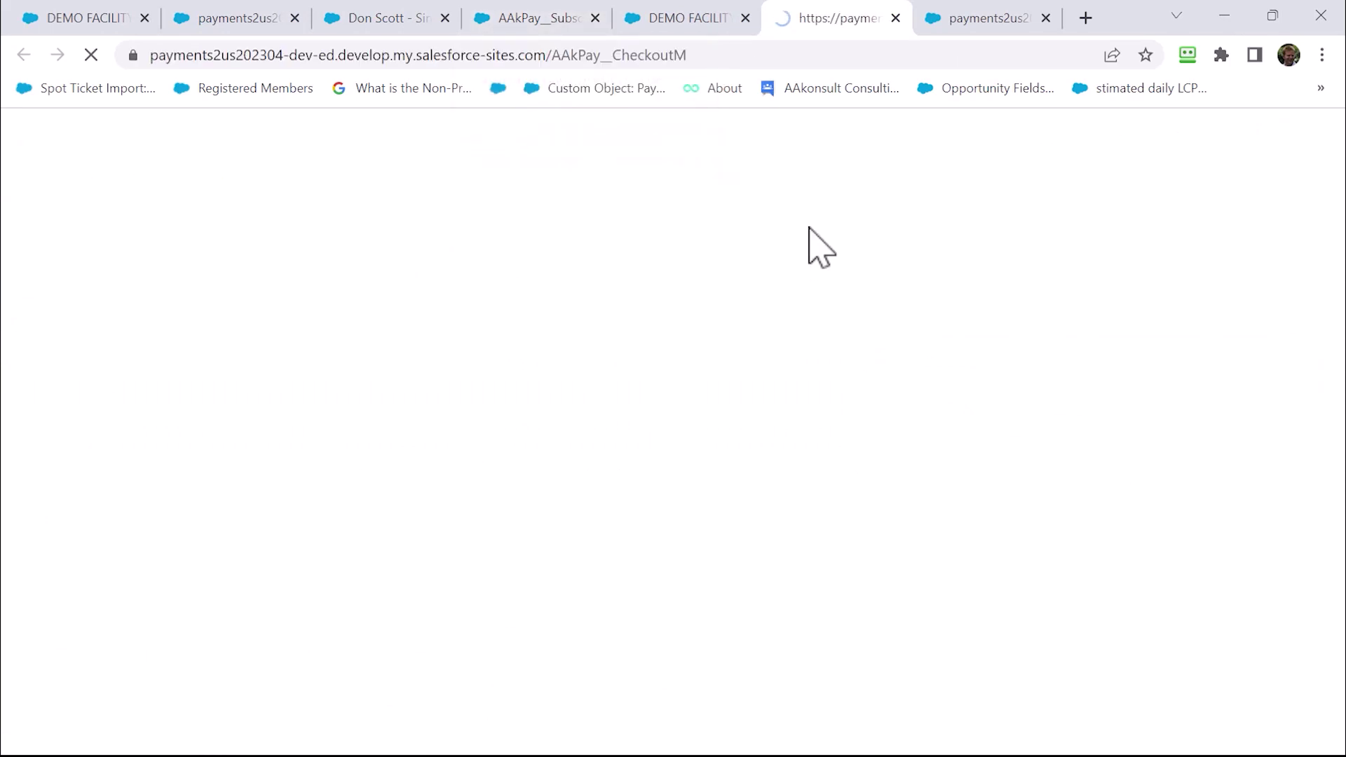
Confirm Single - Annual auto renew is listed among the membership choices, leaving Family selected
scroll(751, 352, "down", 5)
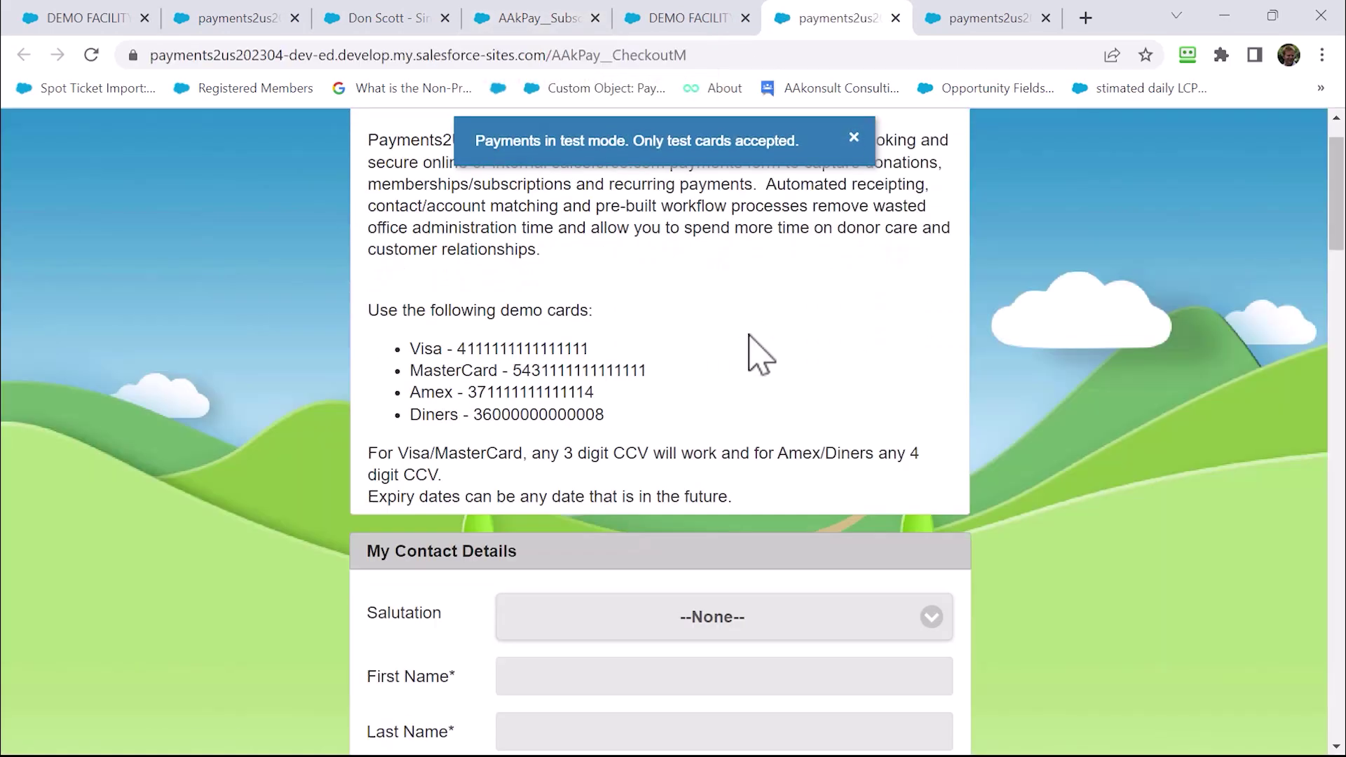
scroll(756, 359, "down", 7)
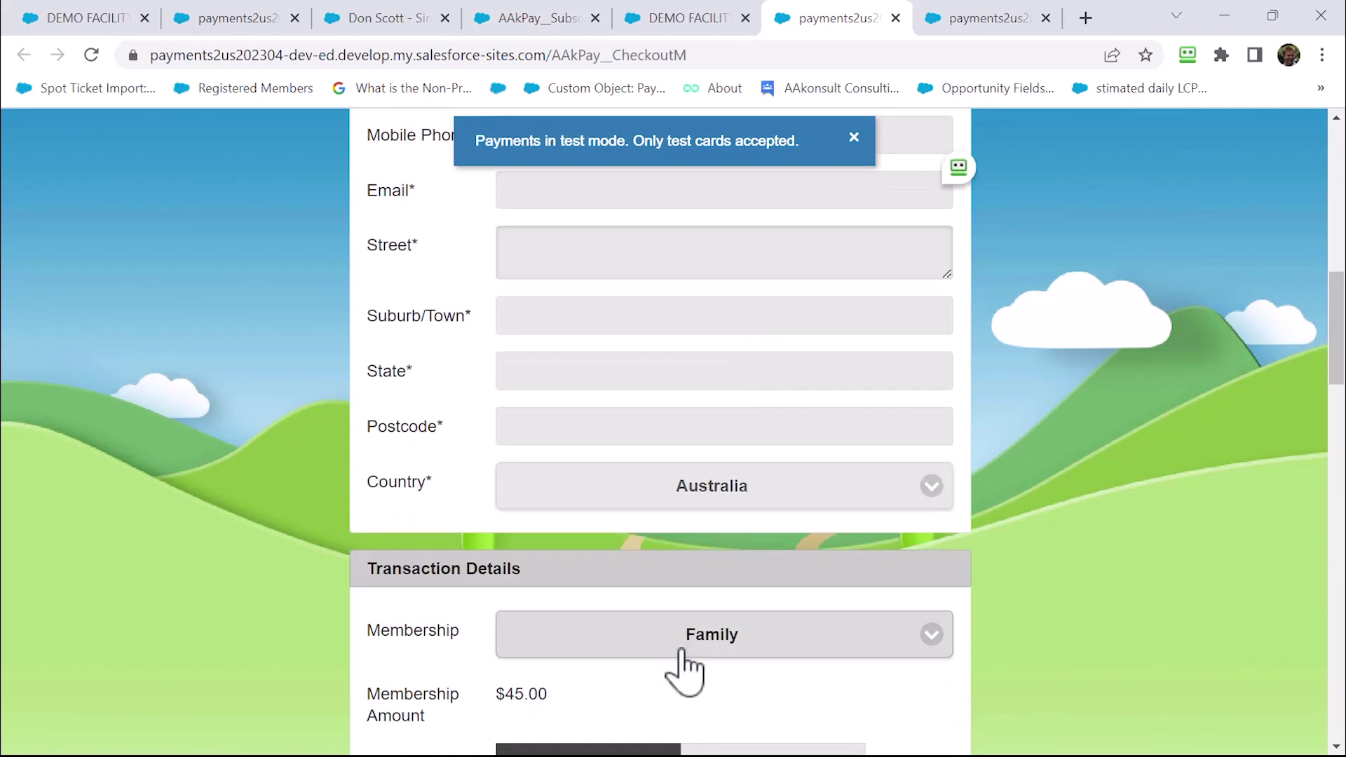
left_click(681, 648)
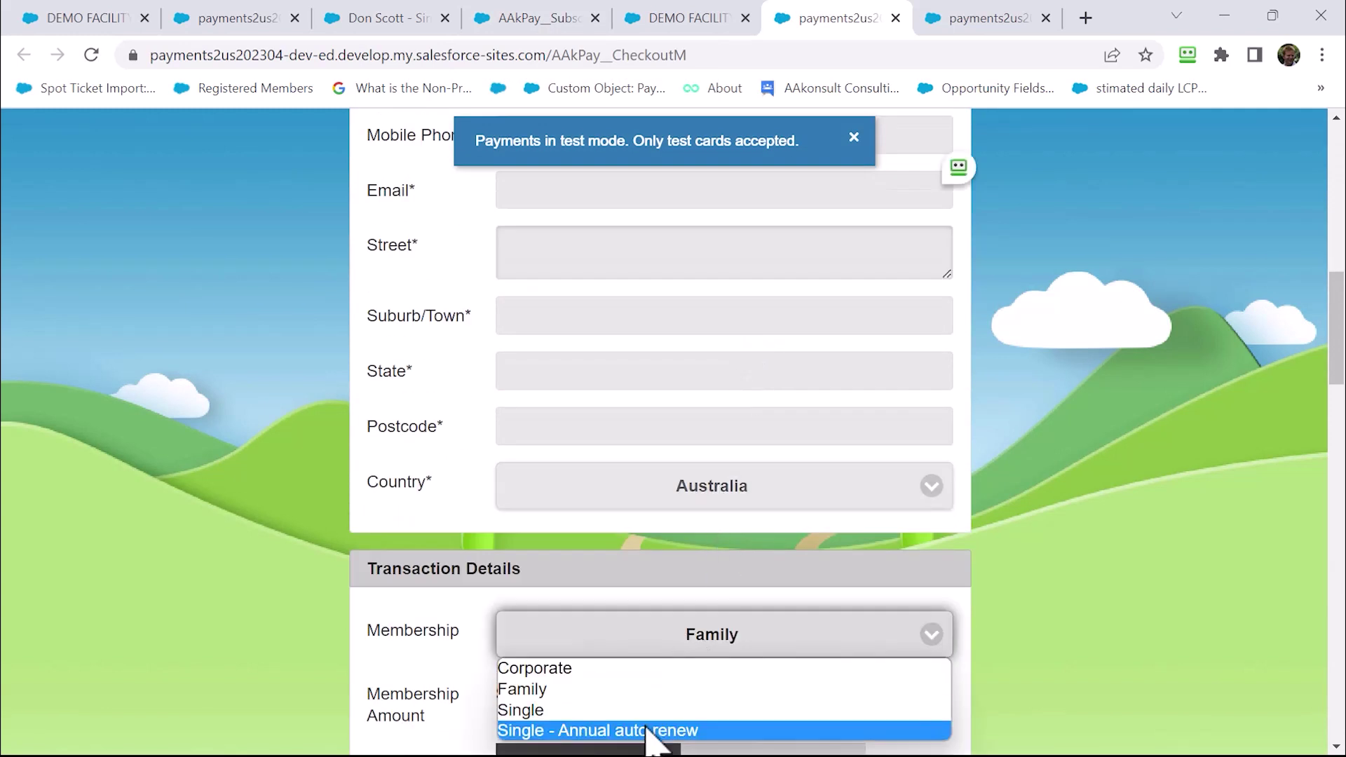
left_click(842, 323)
scroll(832, 325, "up", 6)
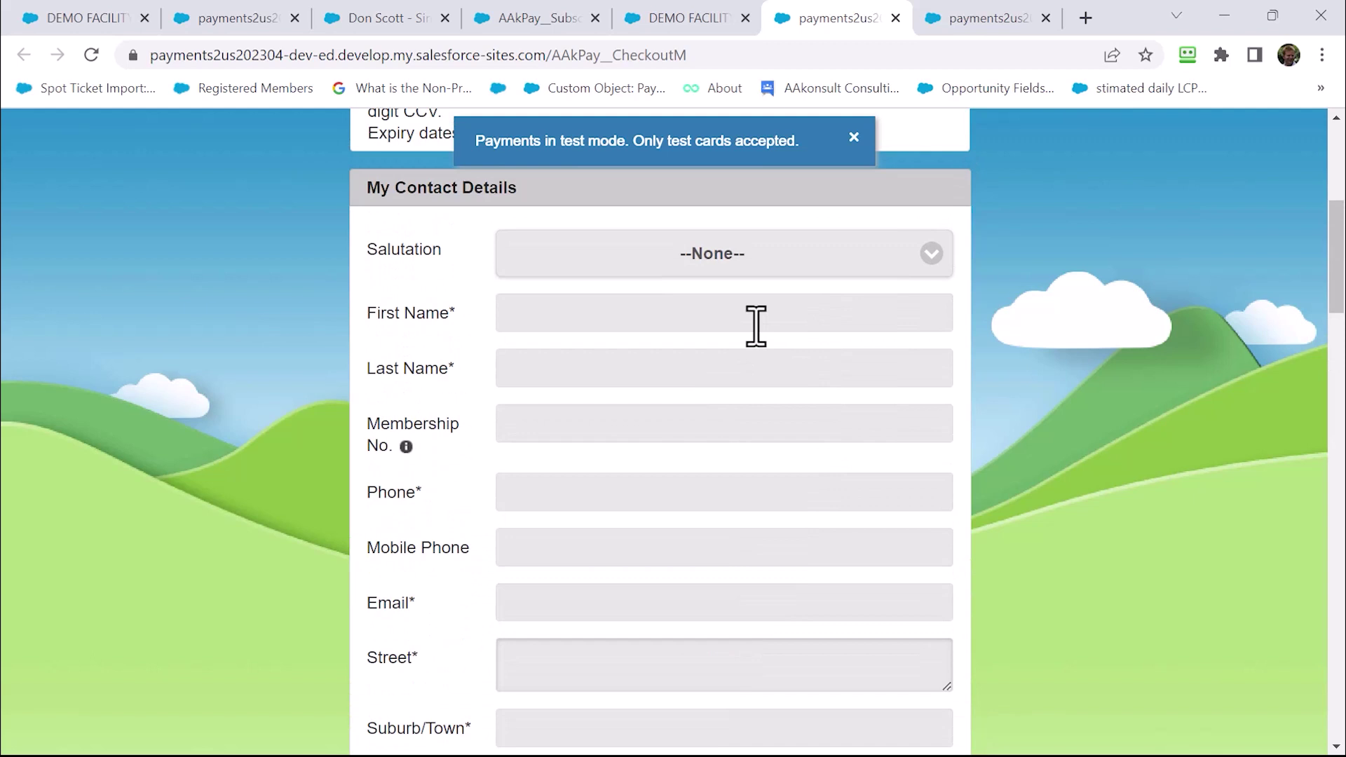
Enter the member's first name, last name, phone number and e-mail address
left_click(558, 316)
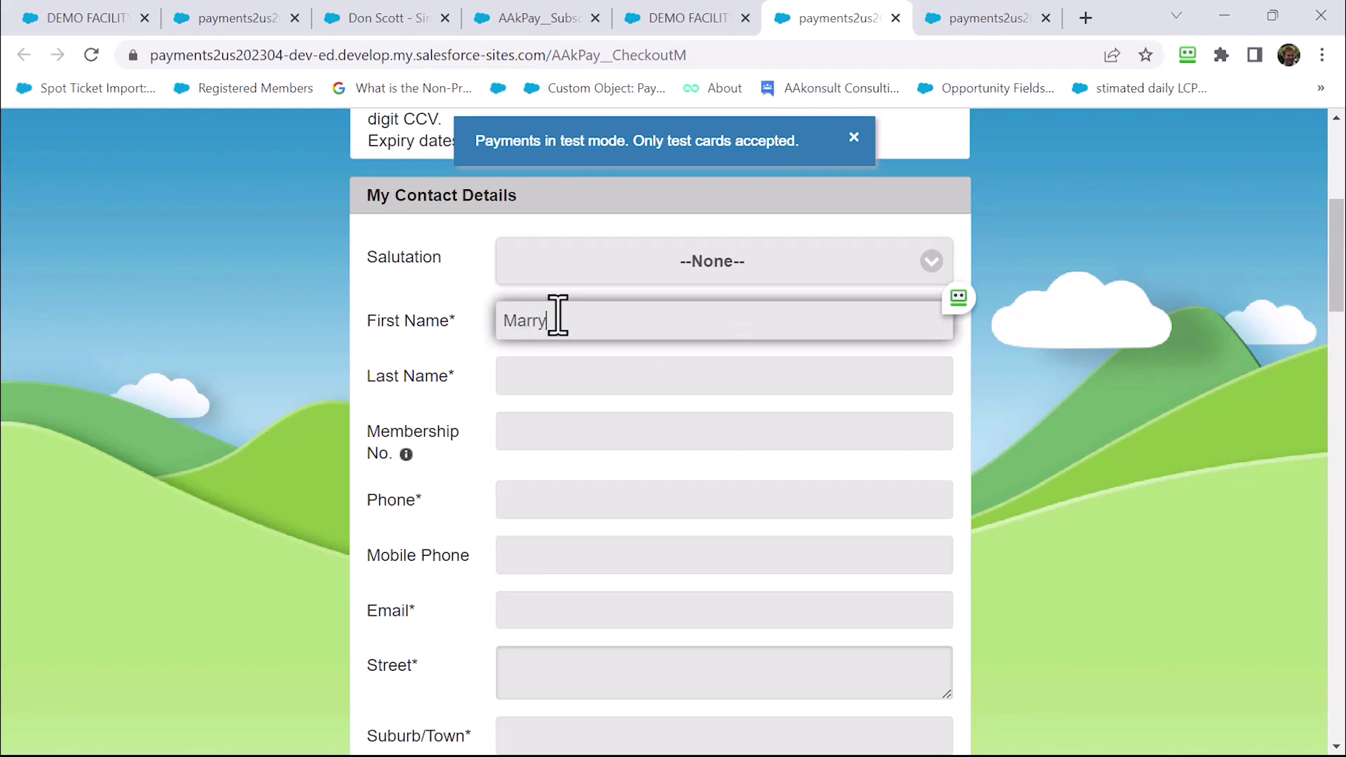
key("Tab")
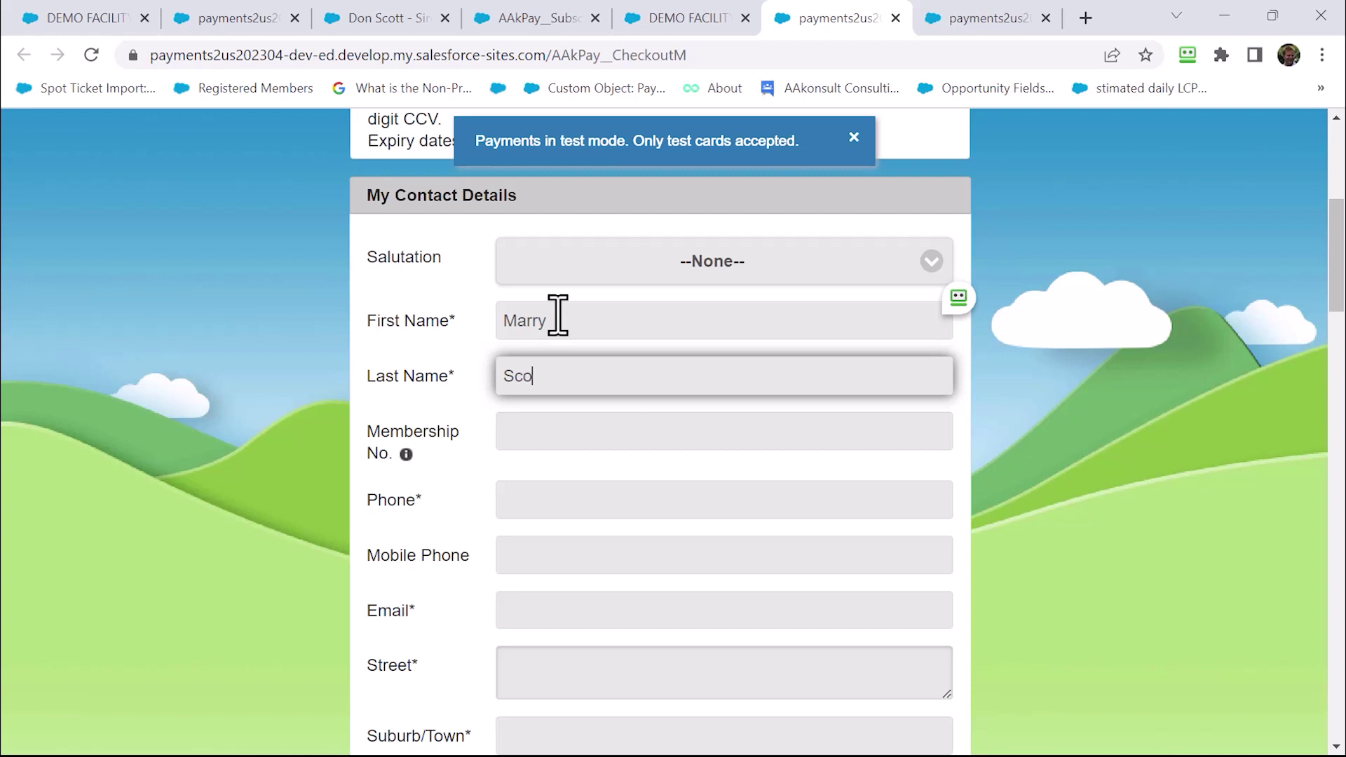
key("Tab")
key("Tab")
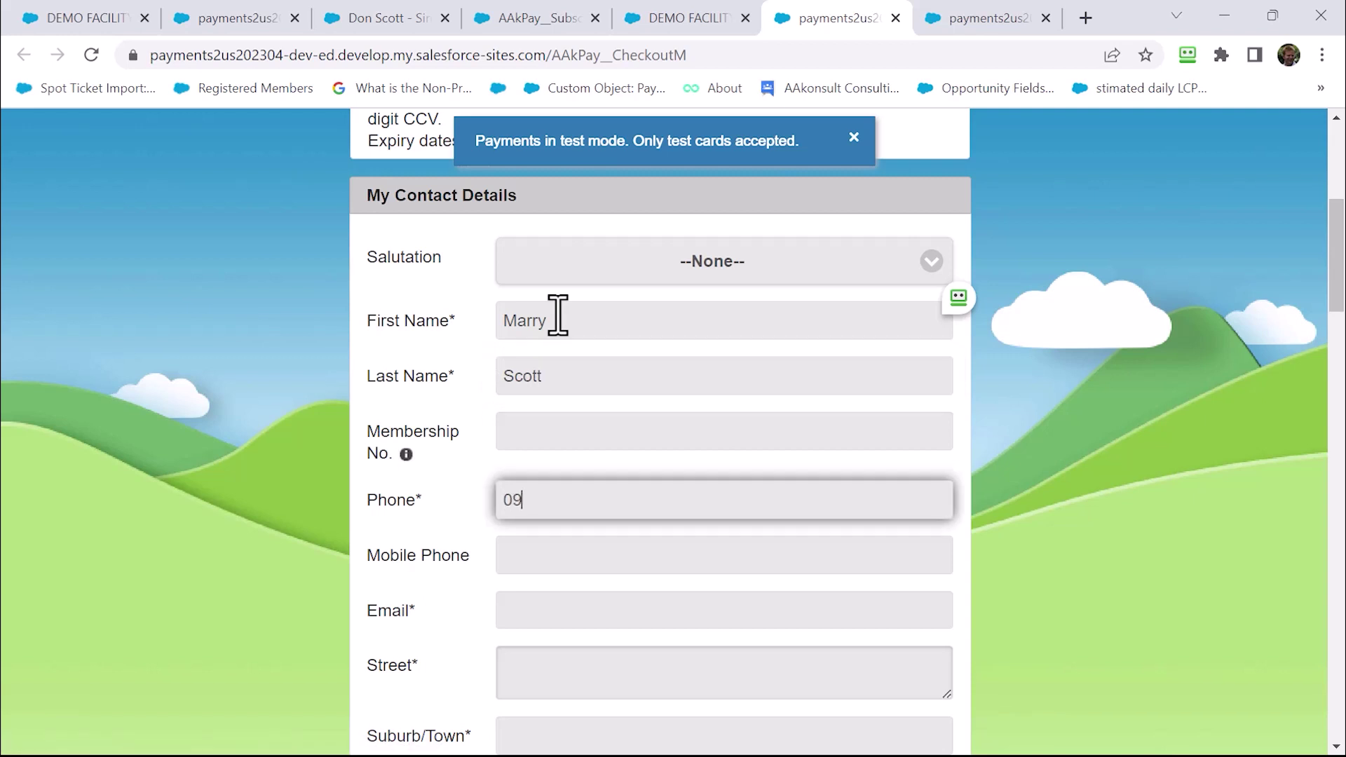
key("Tab")
key("Tab")
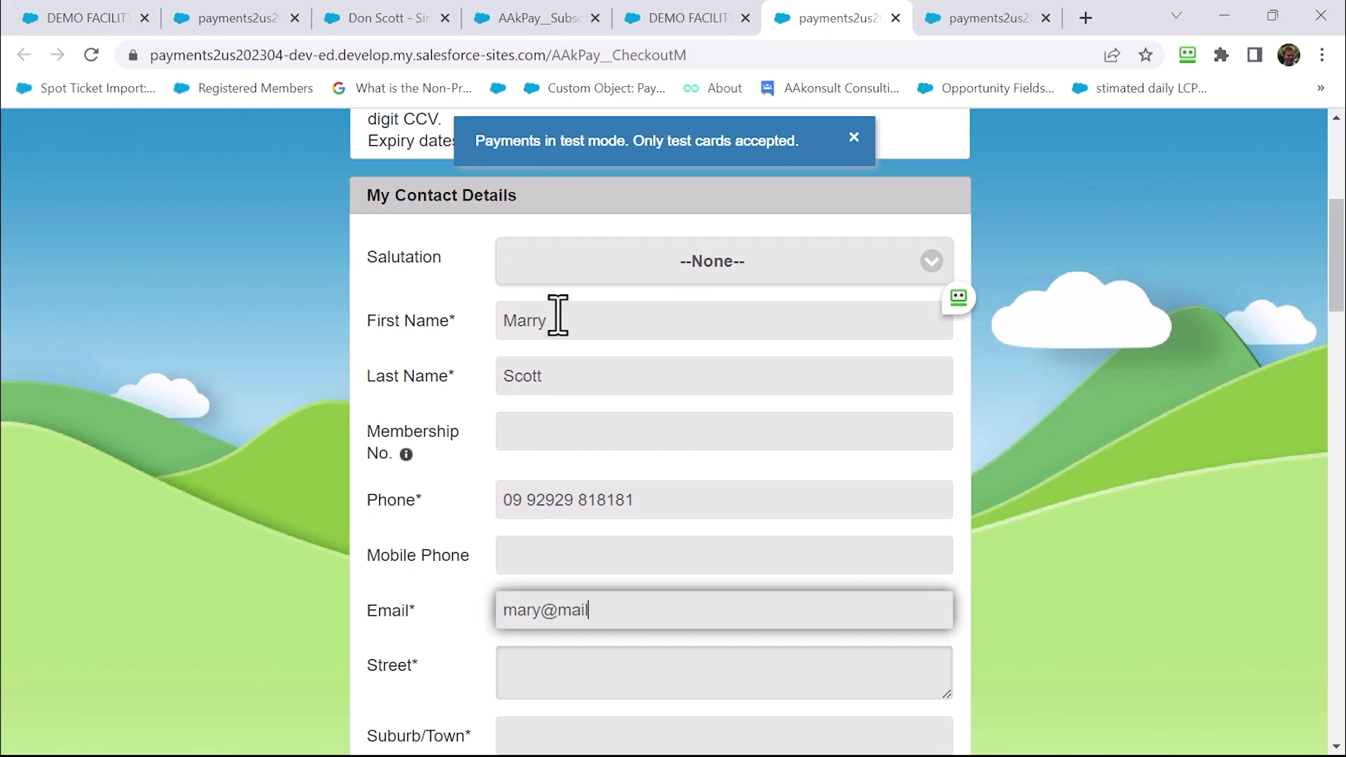
Fill in the member's street address, suburb/town, state and postcode
key("Tab")
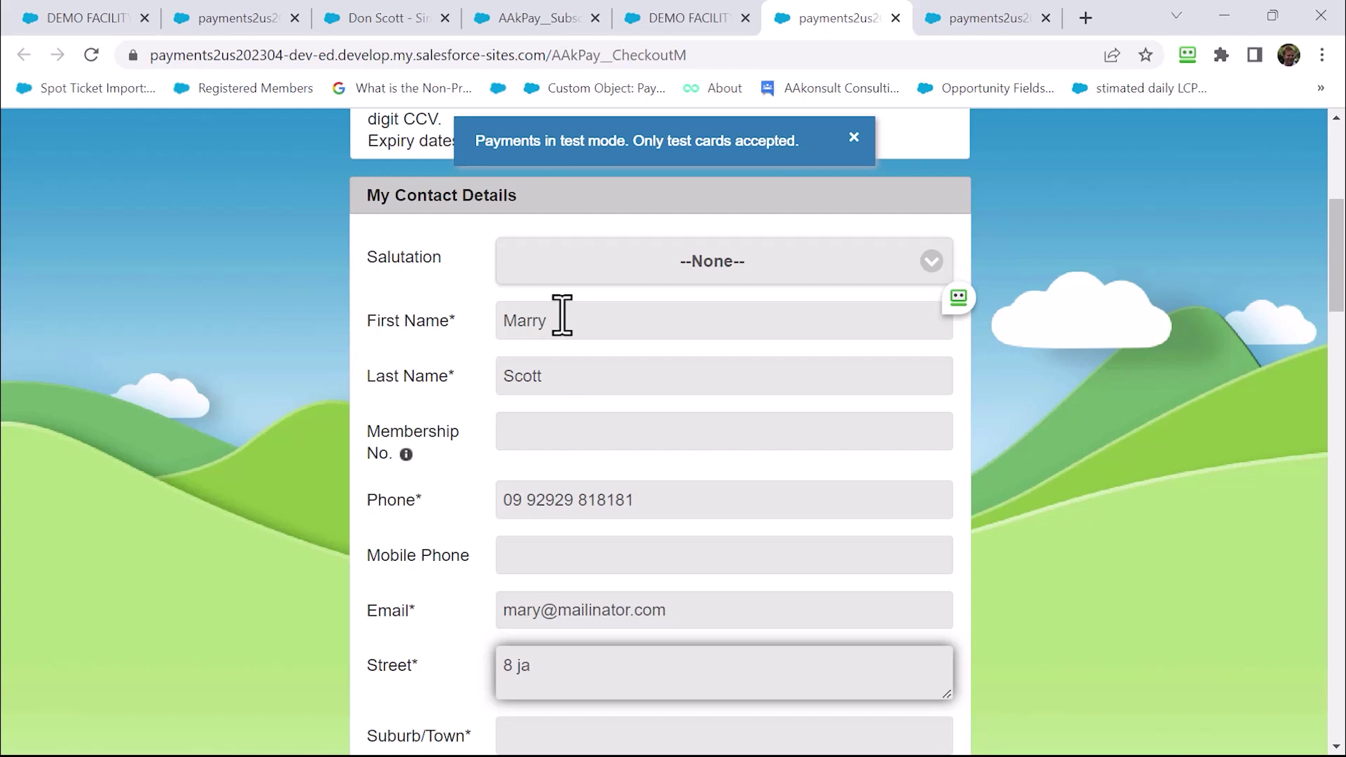
scroll(390, 466, "down", 3)
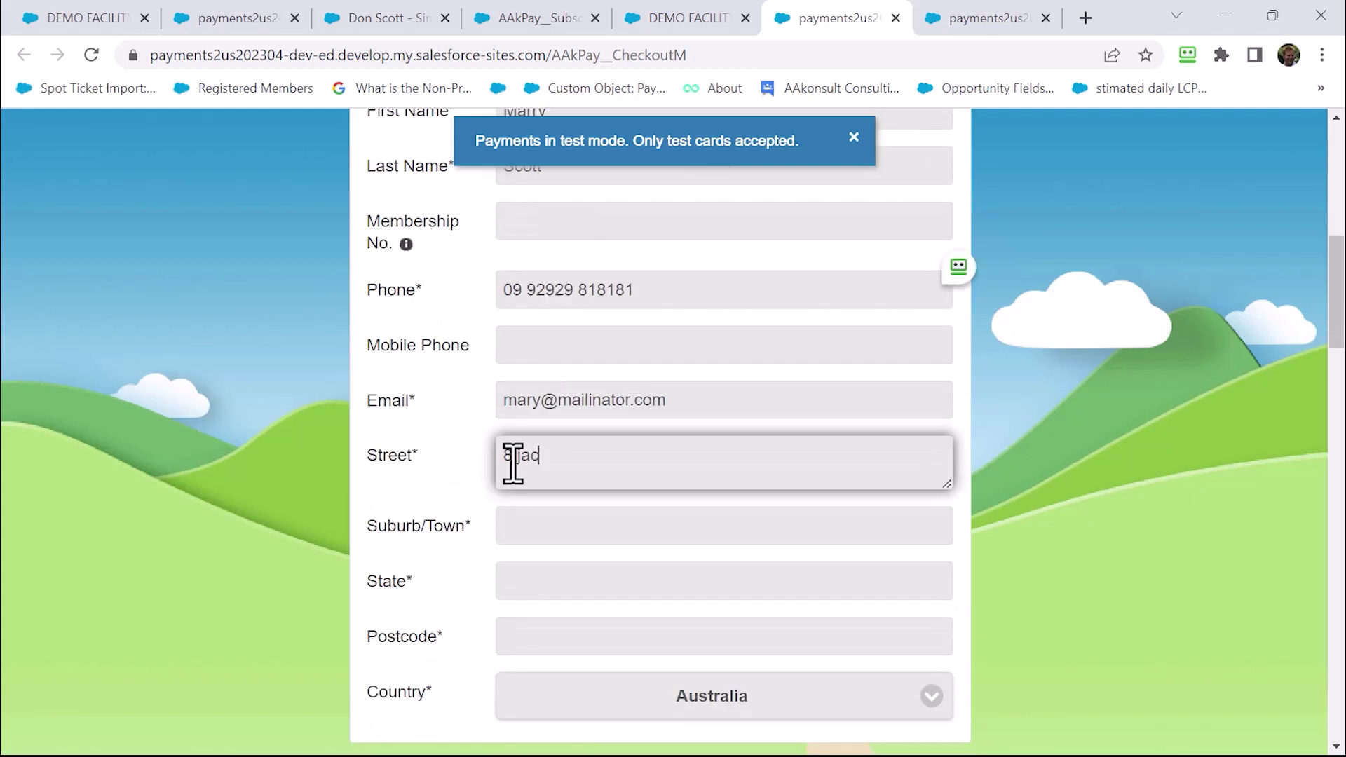
key("Tab")
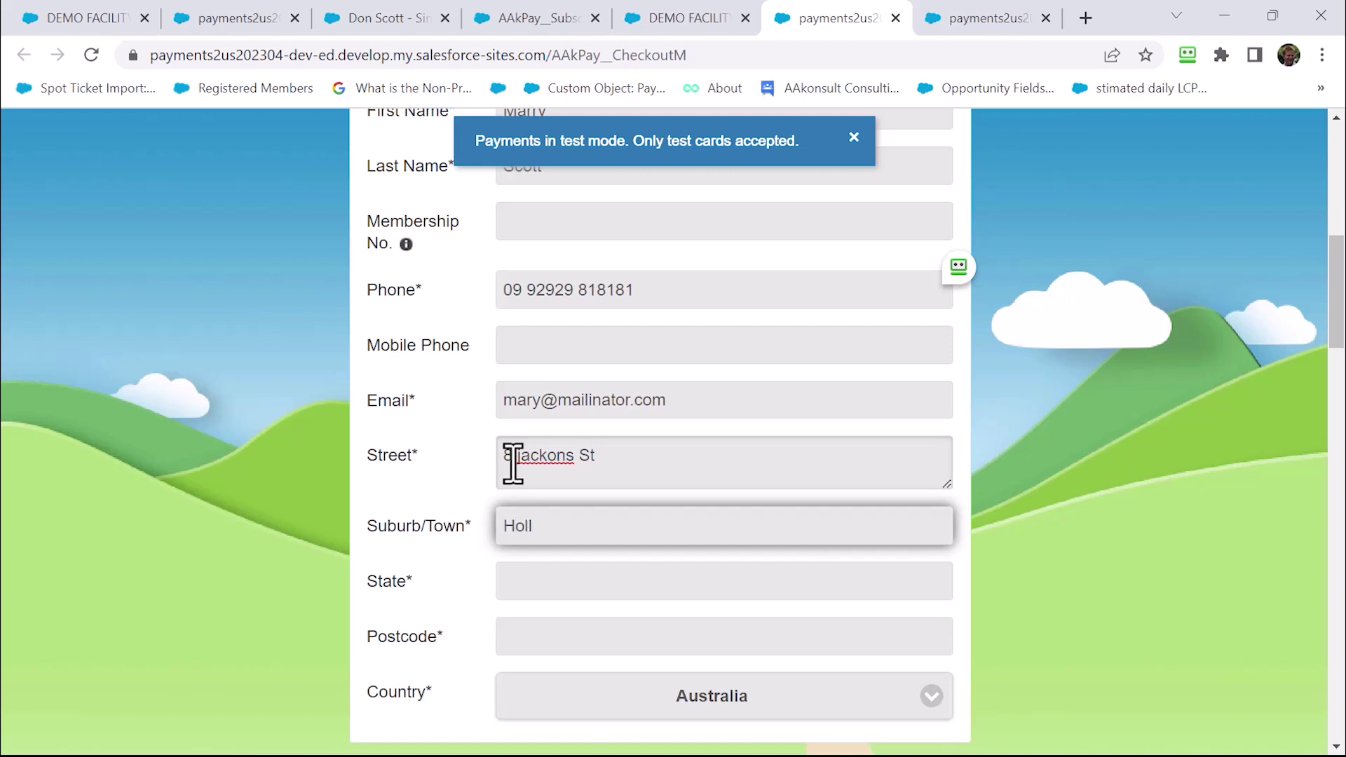
key("Tab")
type("NS")
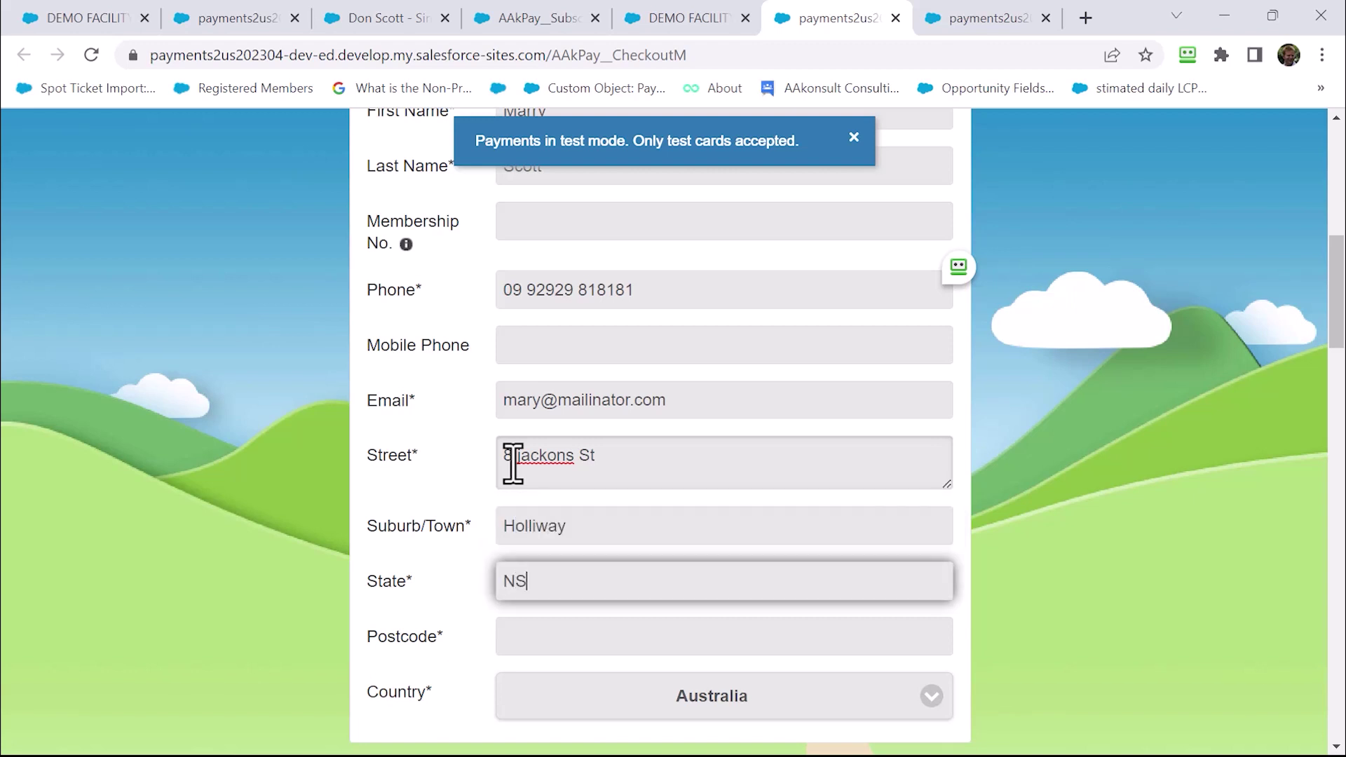
type("W")
key("Tab")
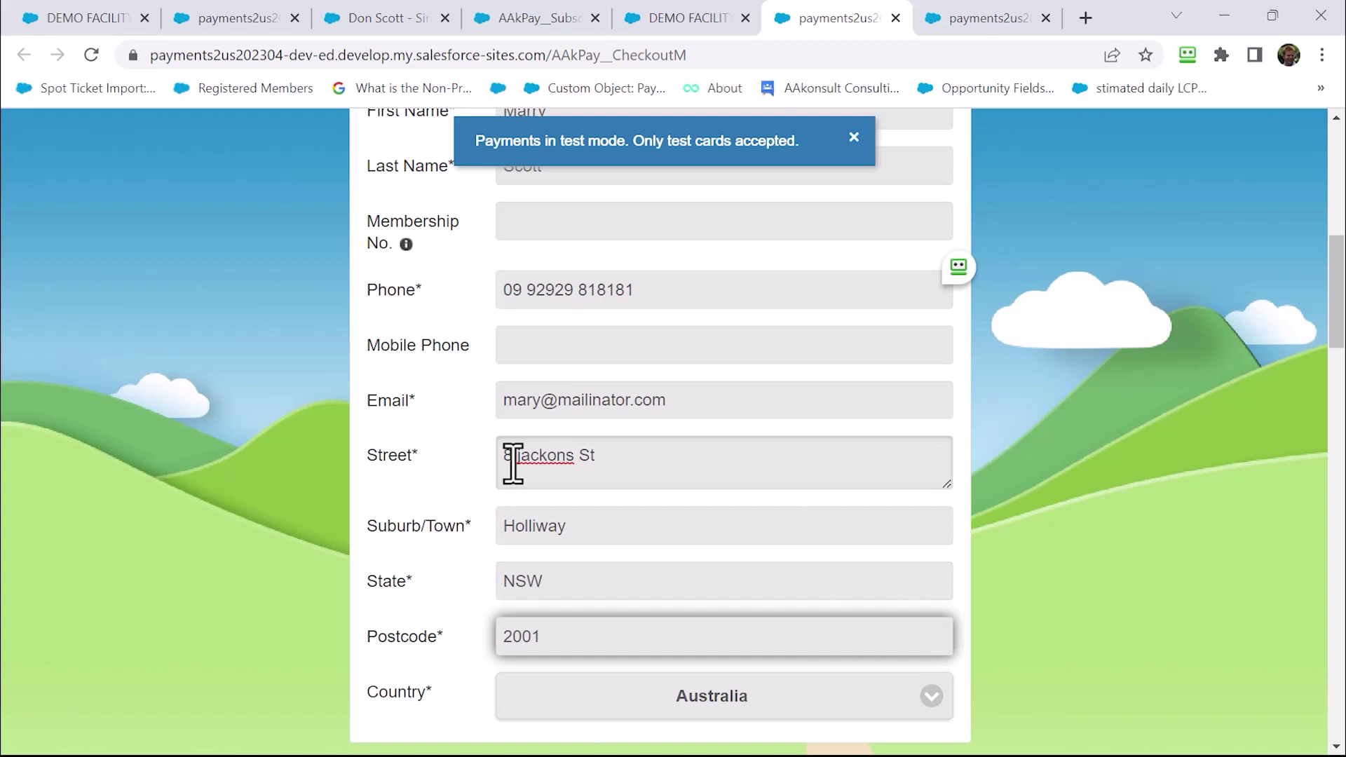
scroll(513, 463, "down", 6)
Choose the Single - Annual auto renew membership option
left_click(646, 433)
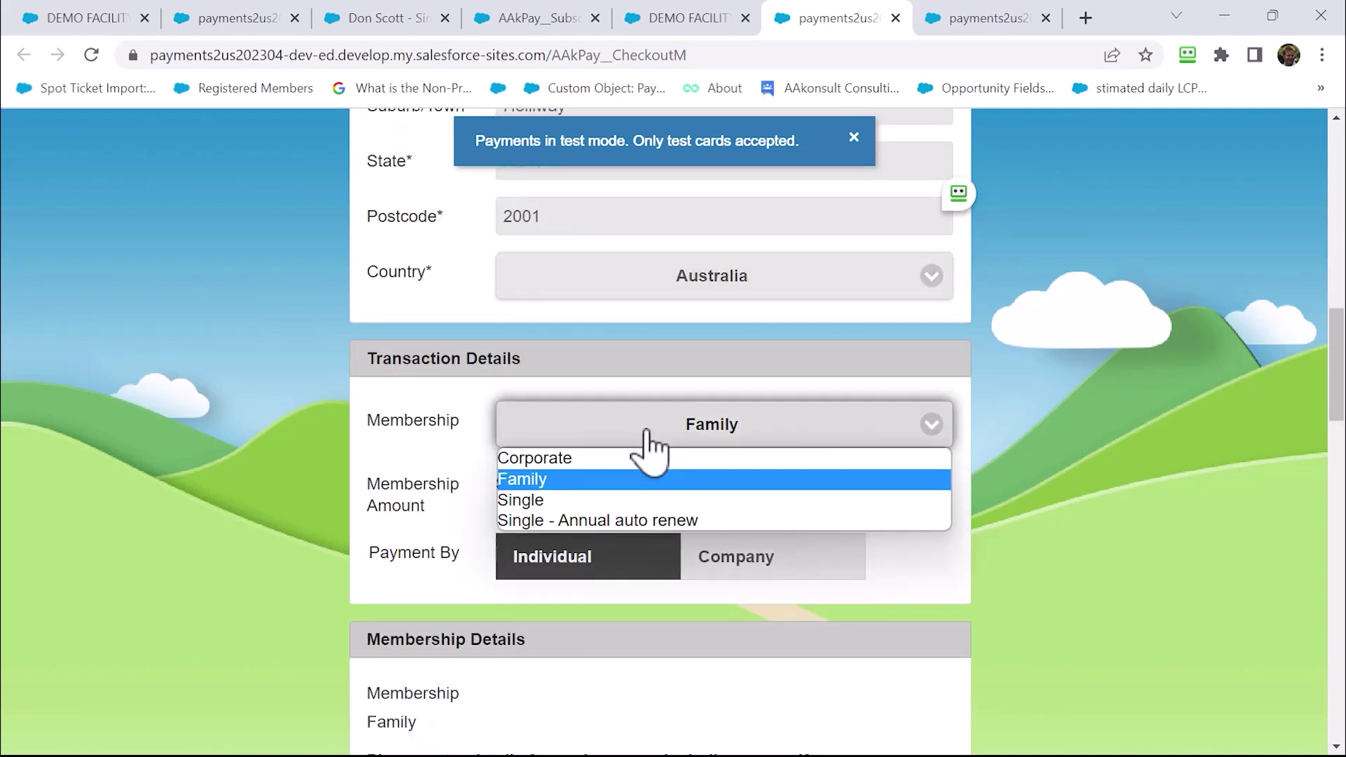
left_click(617, 525)
scroll(631, 504, "down", 4)
left_click(605, 530)
type("Mar")
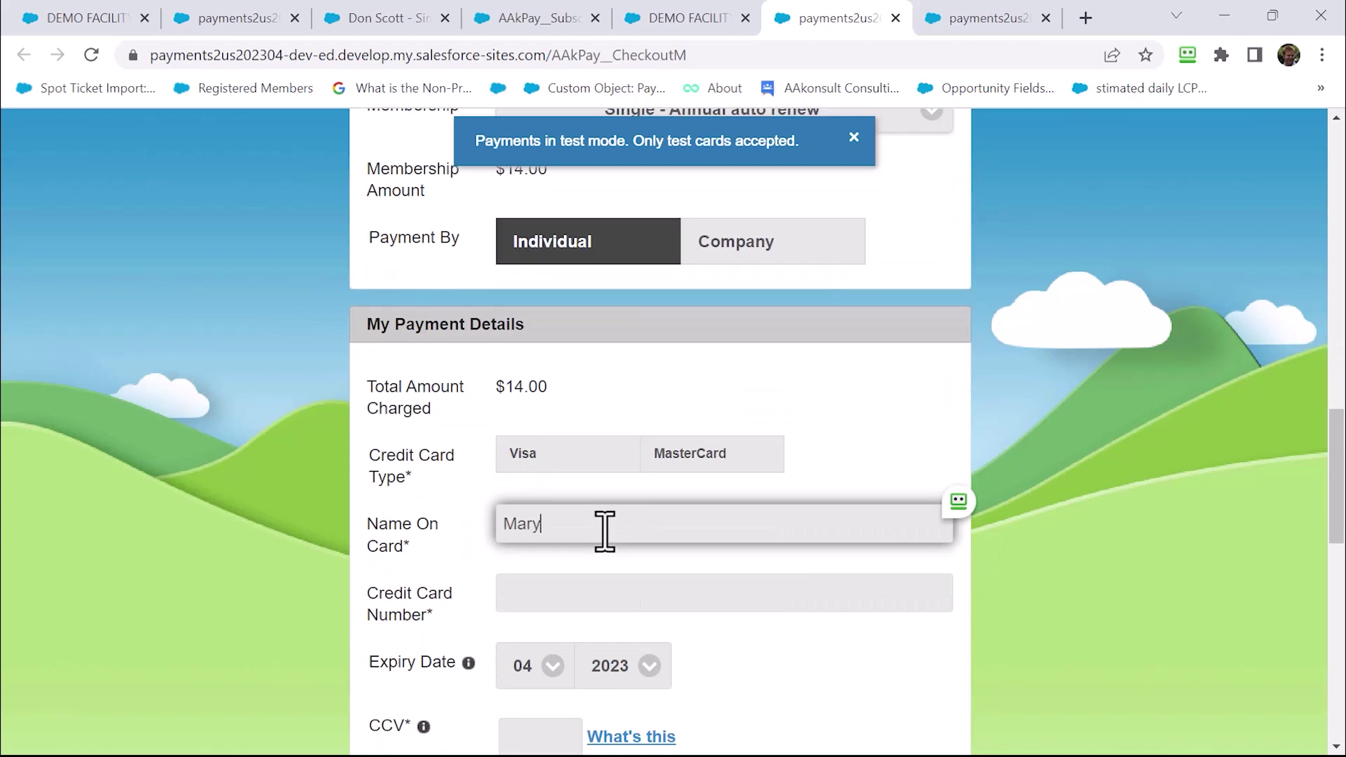
type("y")
key("Tab")
type("4111111111111111")
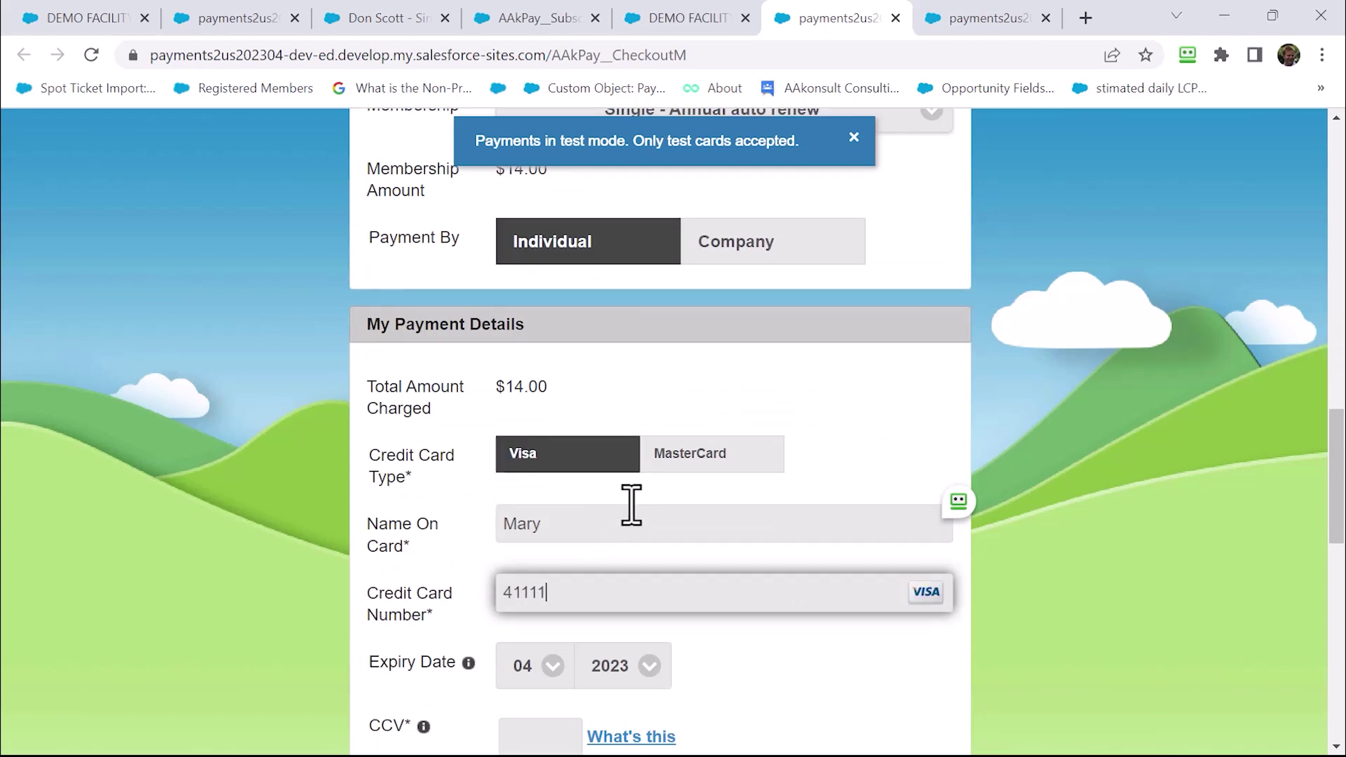
scroll(566, 634, "down", 1)
left_click(550, 632)
type("333")
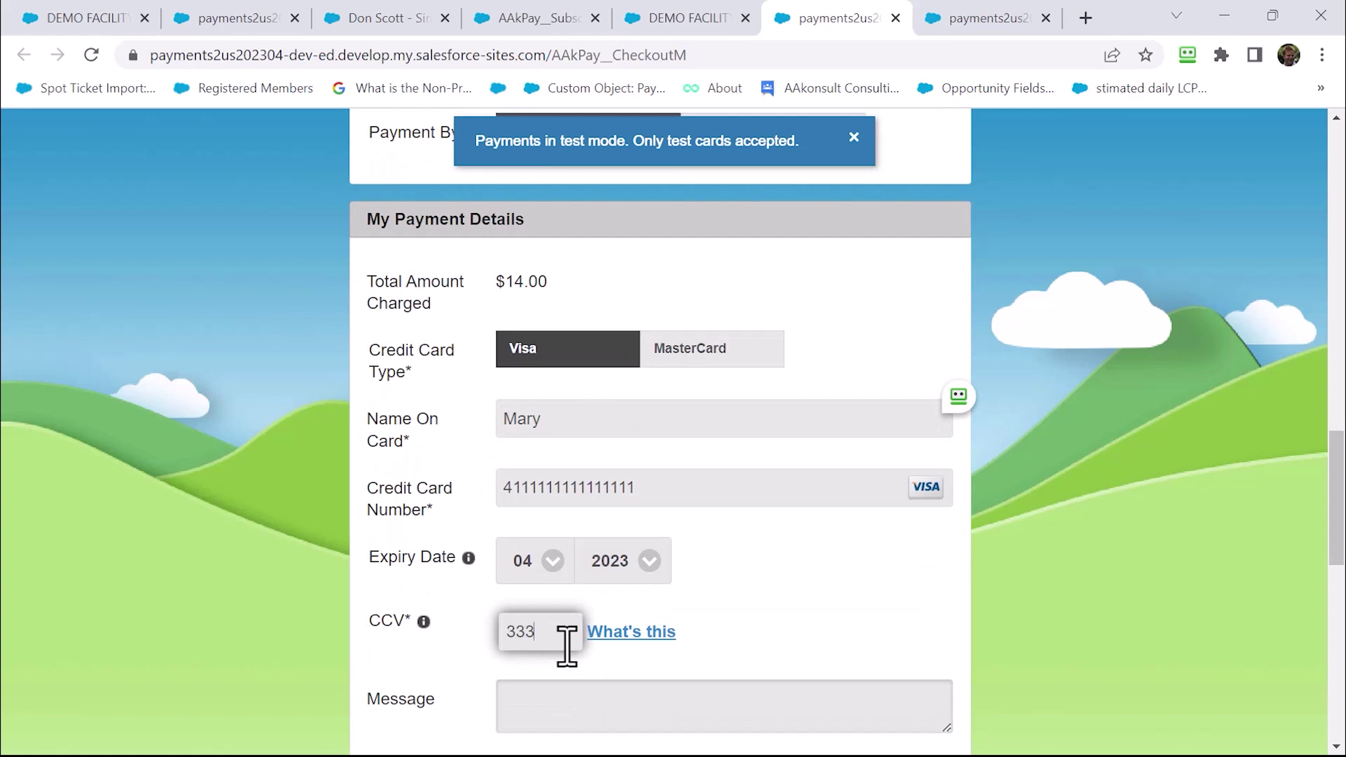
scroll(566, 642, "down", 3)
left_click(395, 634)
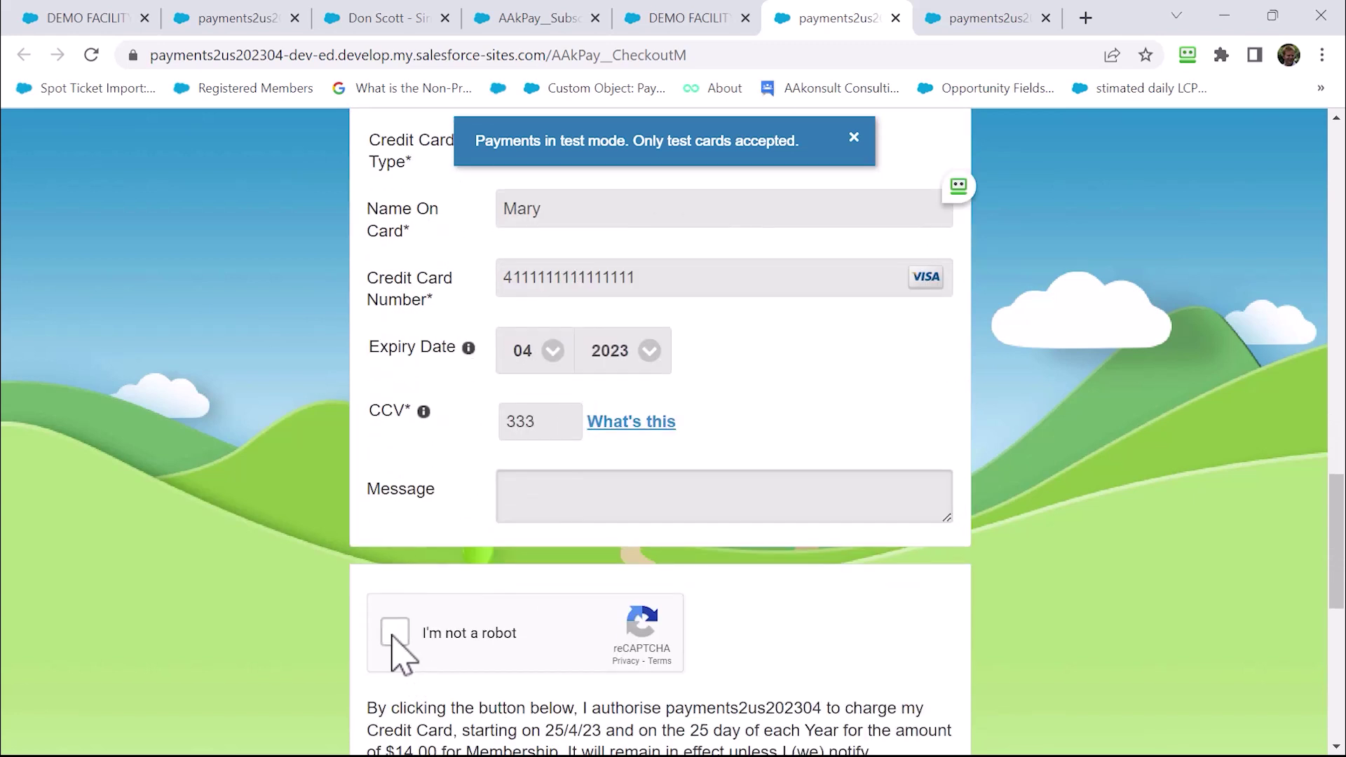
scroll(516, 637, "down", 1)
scroll(520, 645, "down", 1)
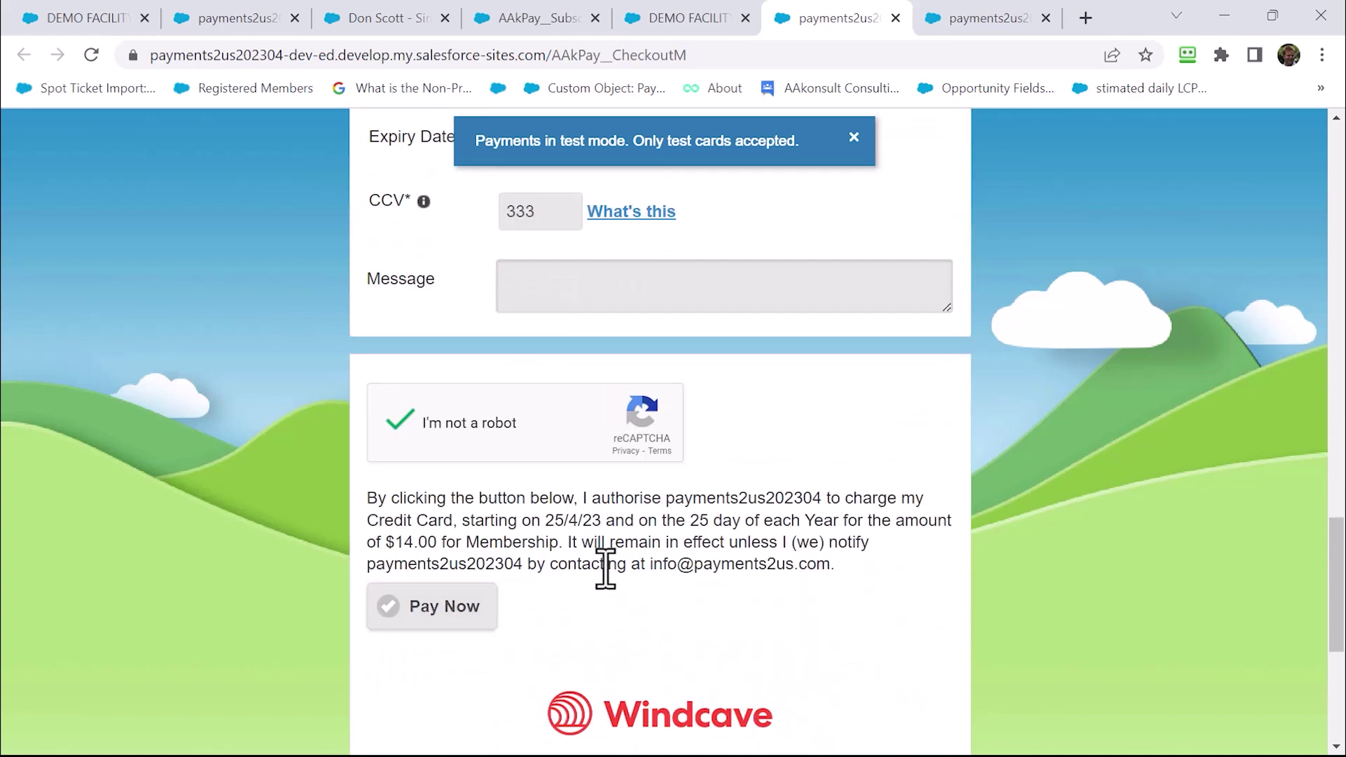
left_click(448, 624)
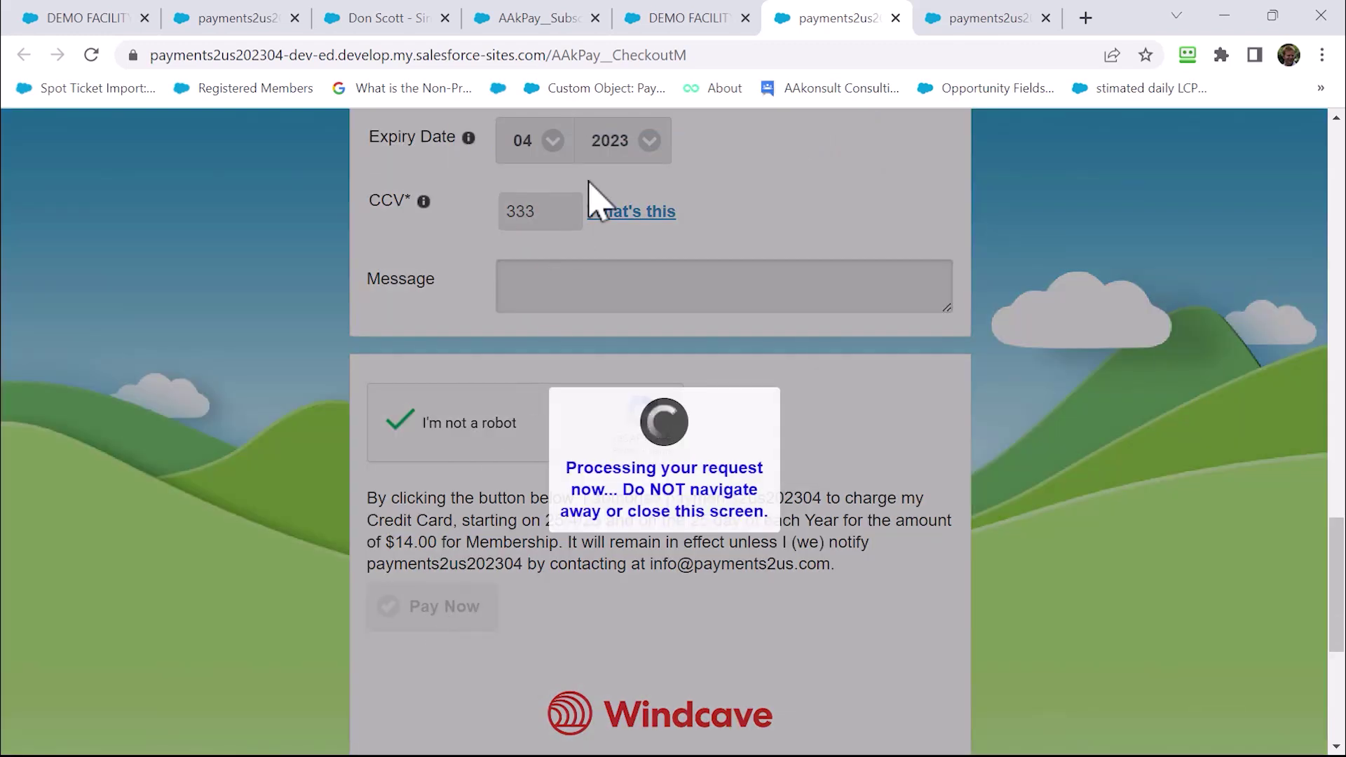
left_click(662, 21)
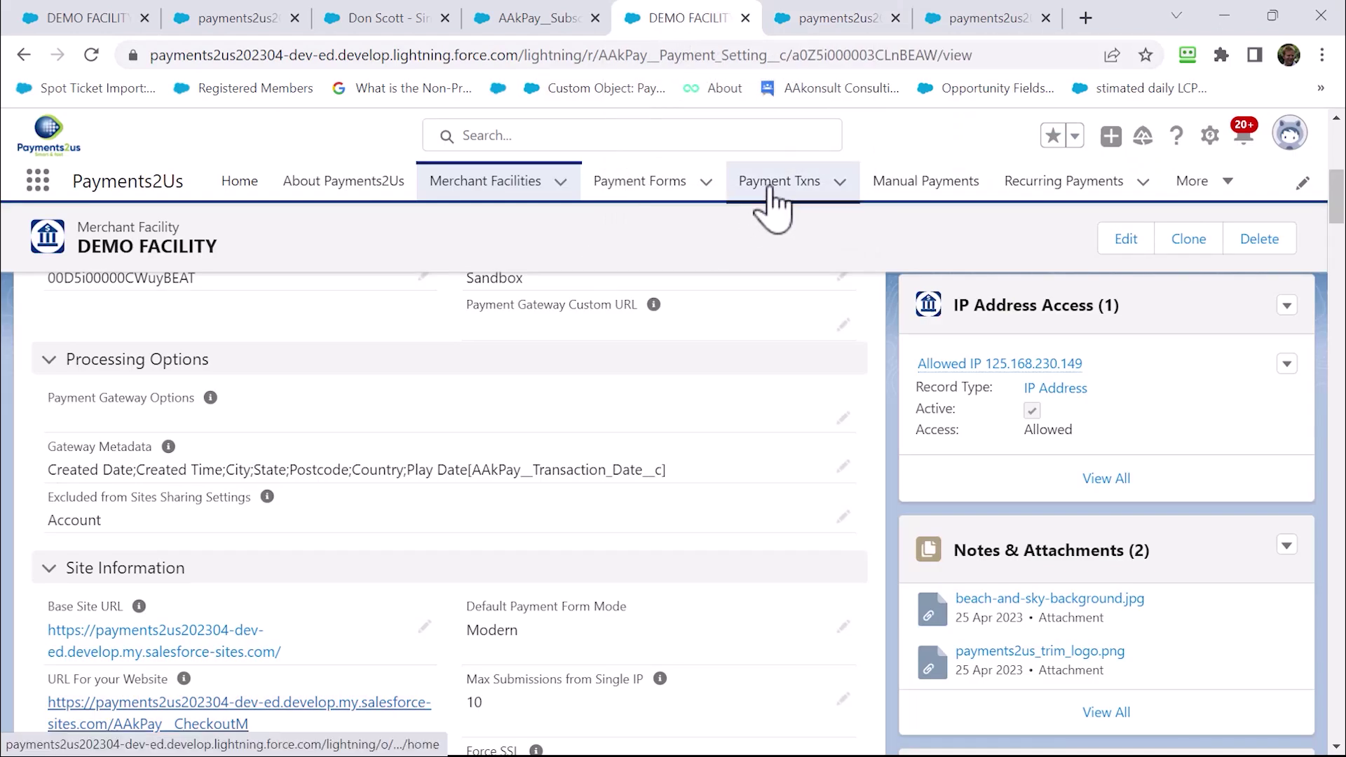
left_click(774, 184)
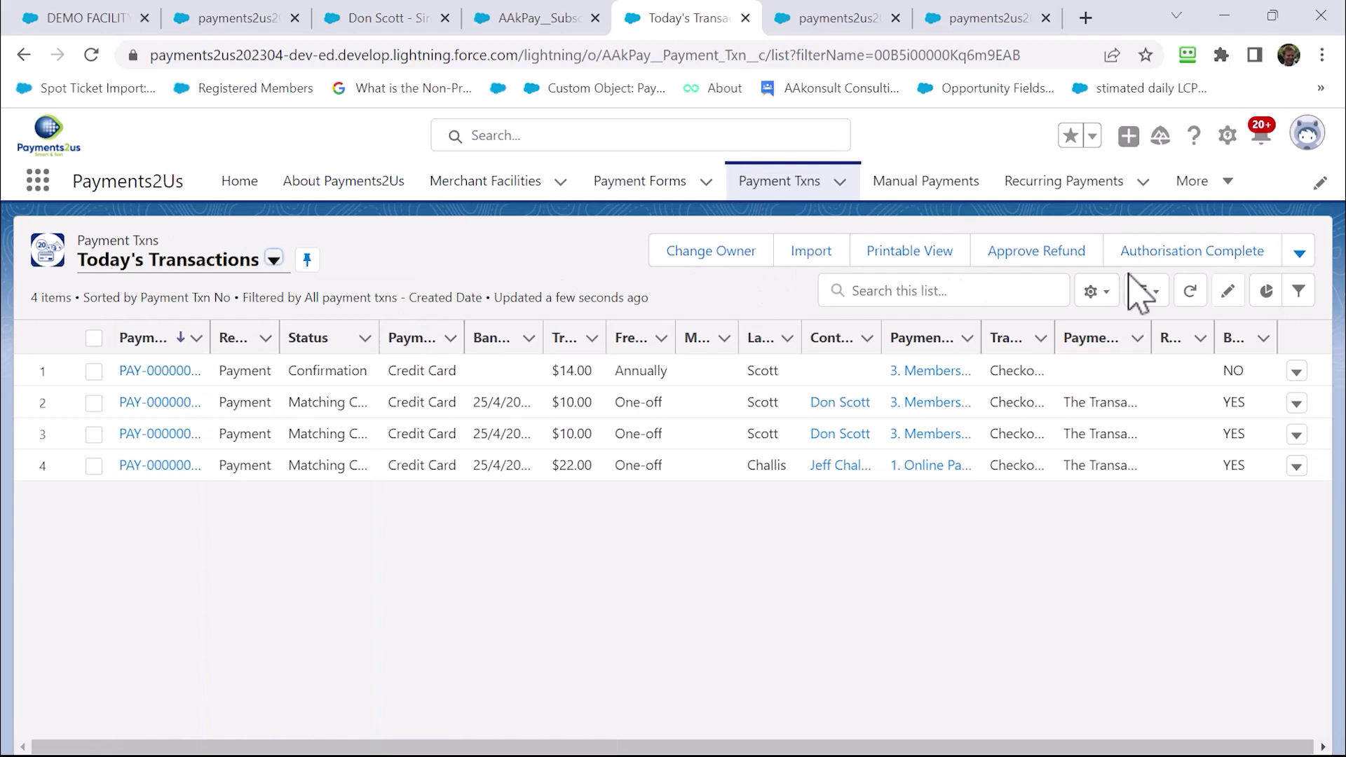
left_click(172, 372)
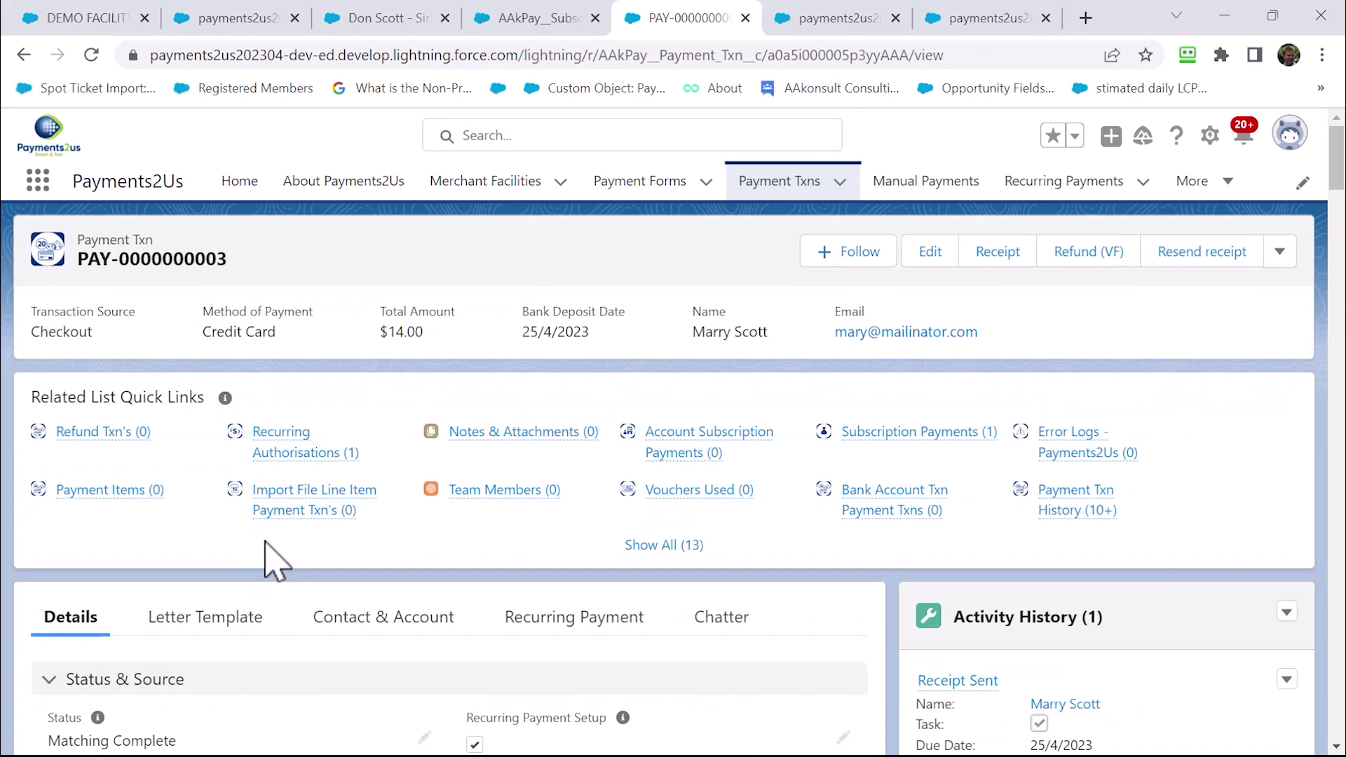
Check the transaction's Recurring Payment and Subscription links, then open the payer's contact record
scroll(273, 561, "down", 2)
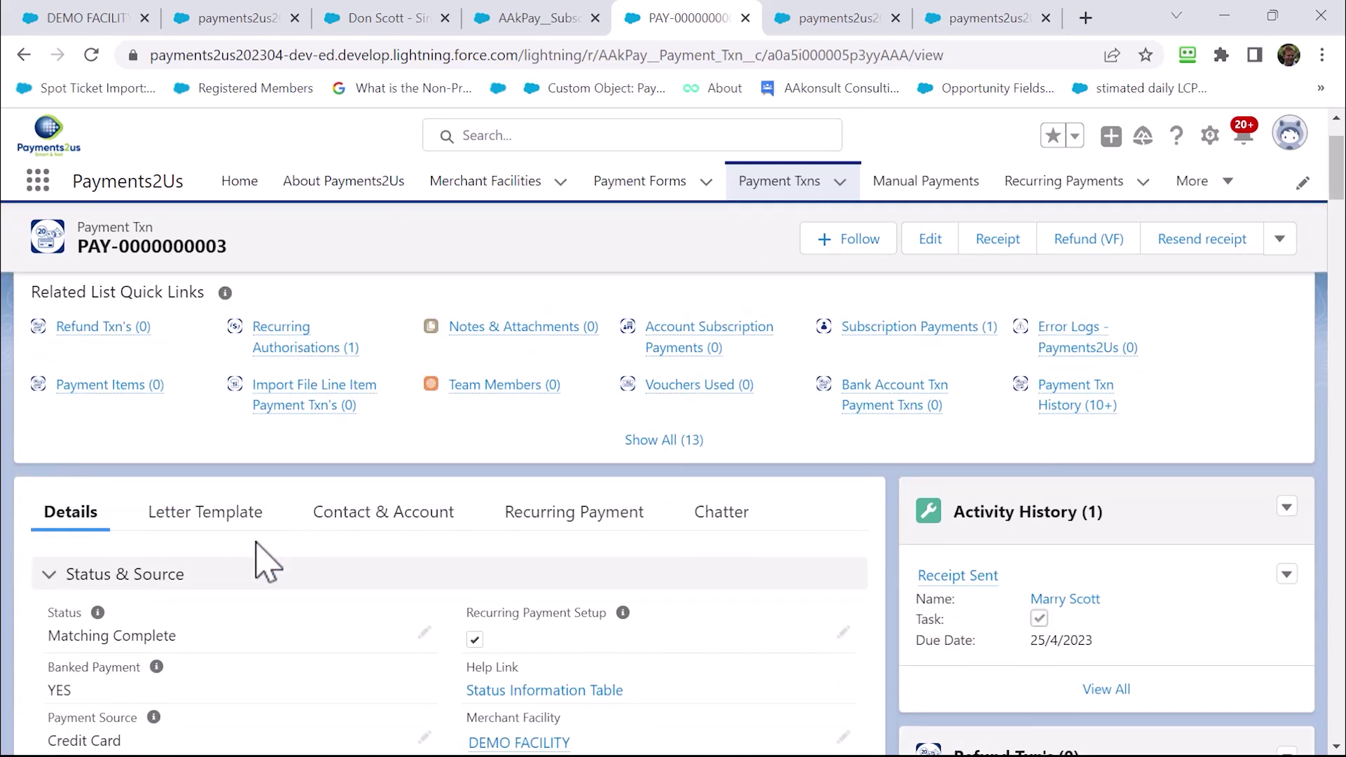
scroll(266, 561, "down", 2)
scroll(210, 631, "down", 5)
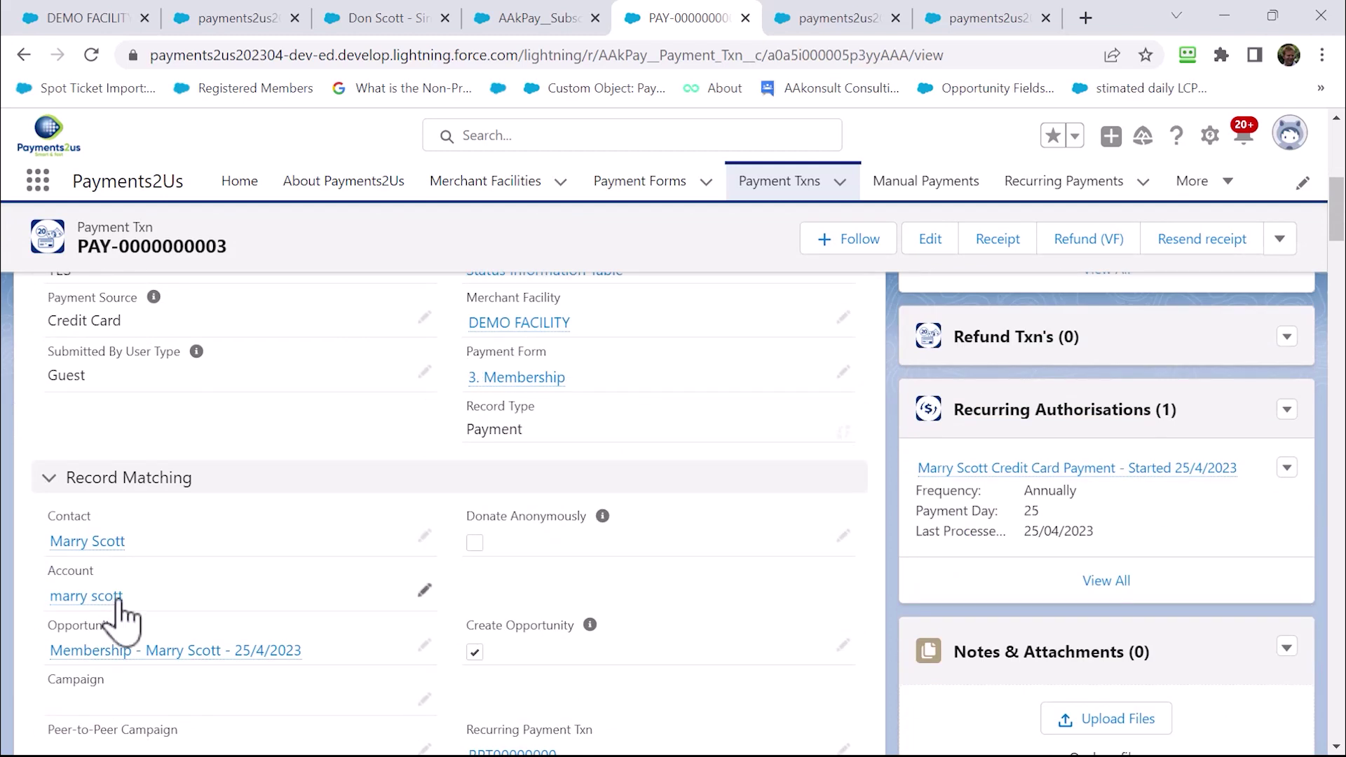
scroll(134, 631, "down", 2)
scroll(175, 655, "down", 2)
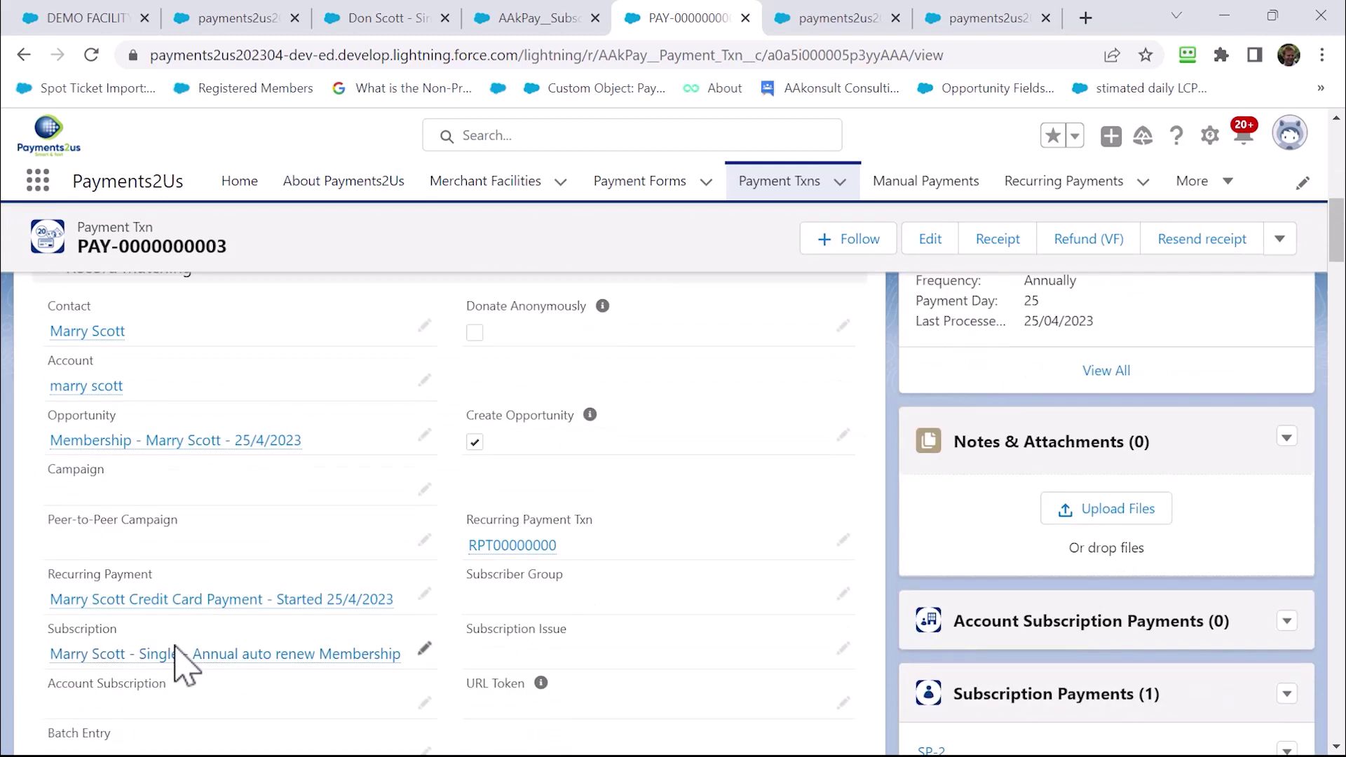
mouse_move(137, 602)
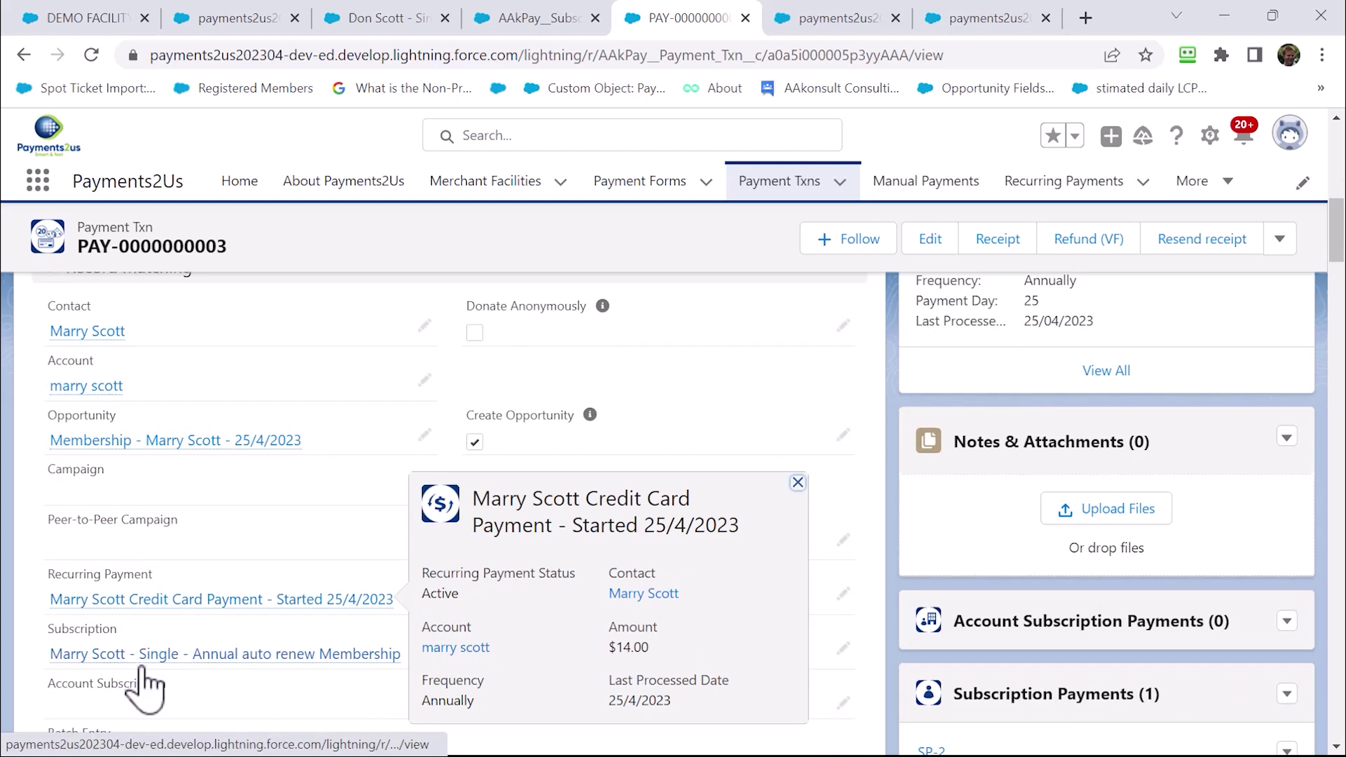
mouse_move(142, 665)
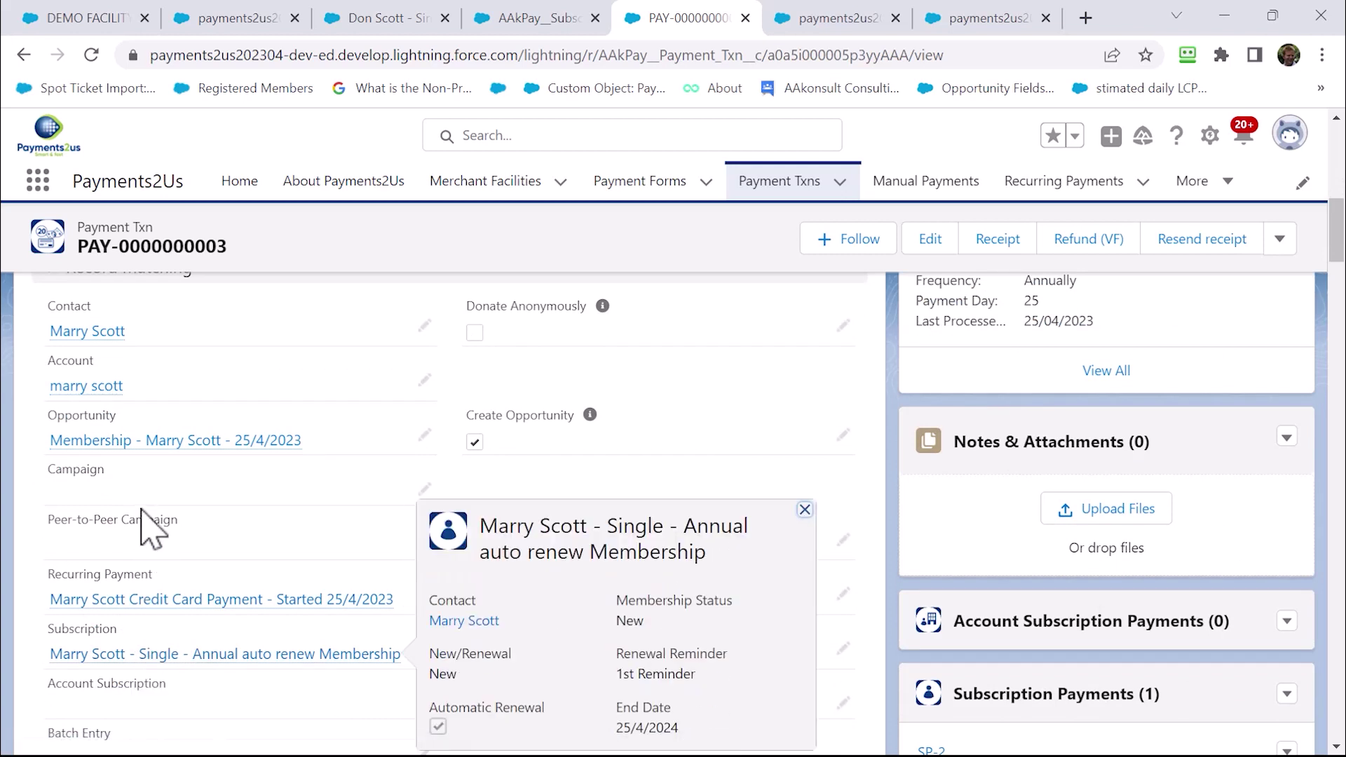
left_click(90, 334)
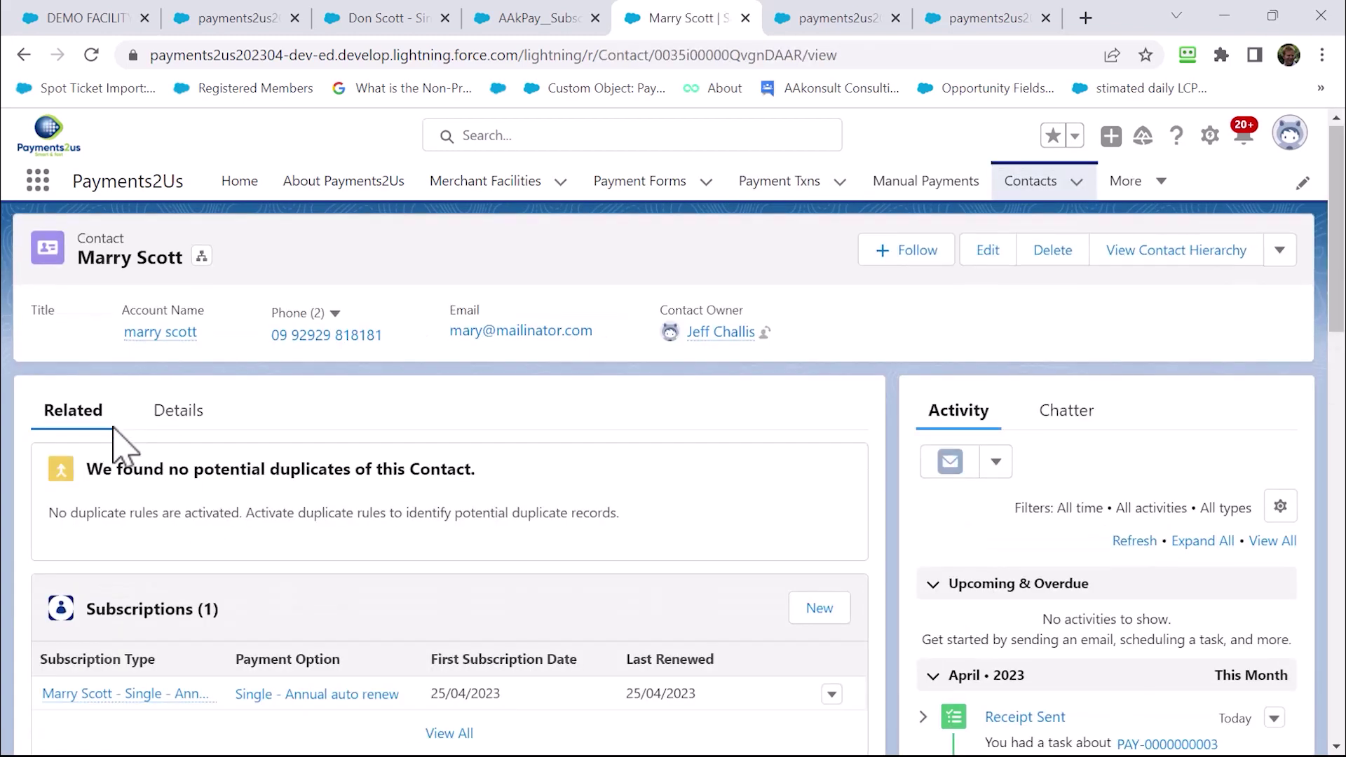
Open the annual recurring payment from the contact's related list
scroll(95, 392, "down", 3)
scroll(127, 516, "down", 3)
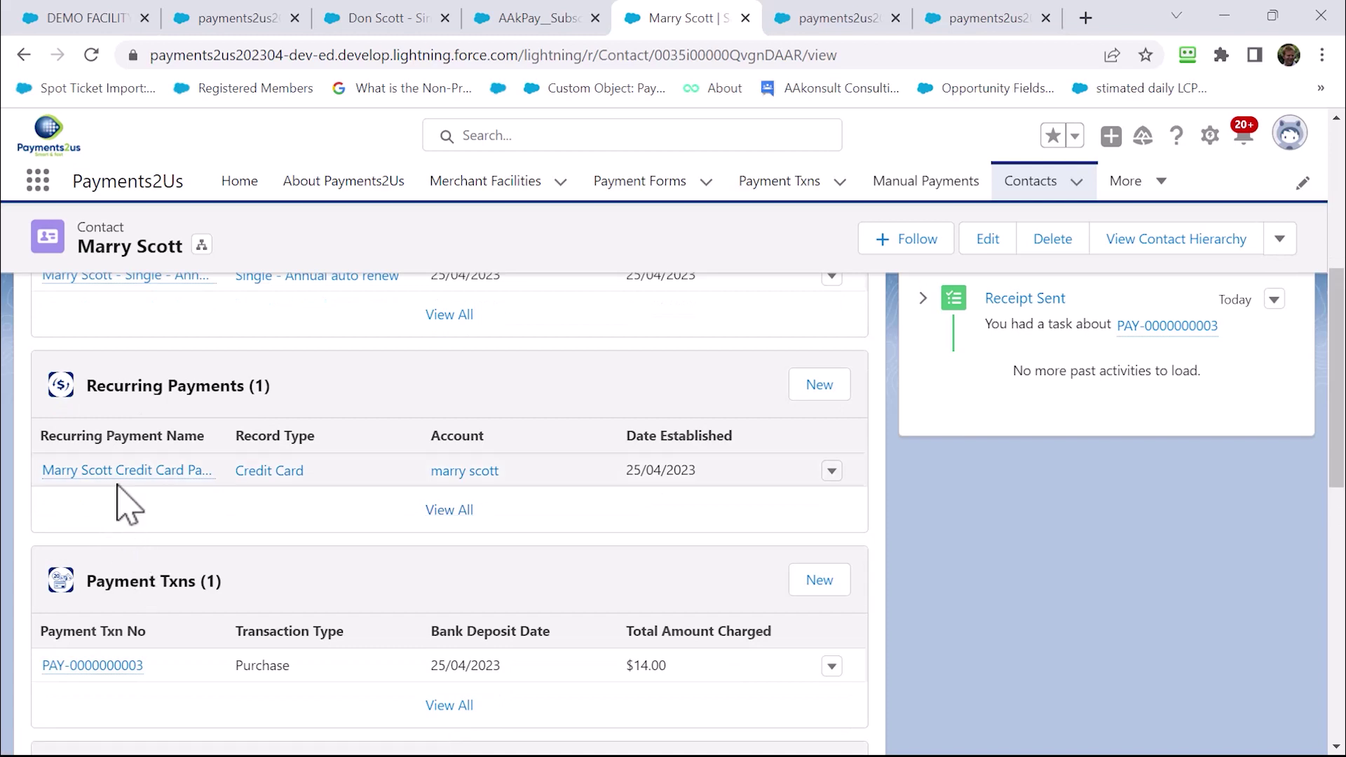
left_click(118, 471)
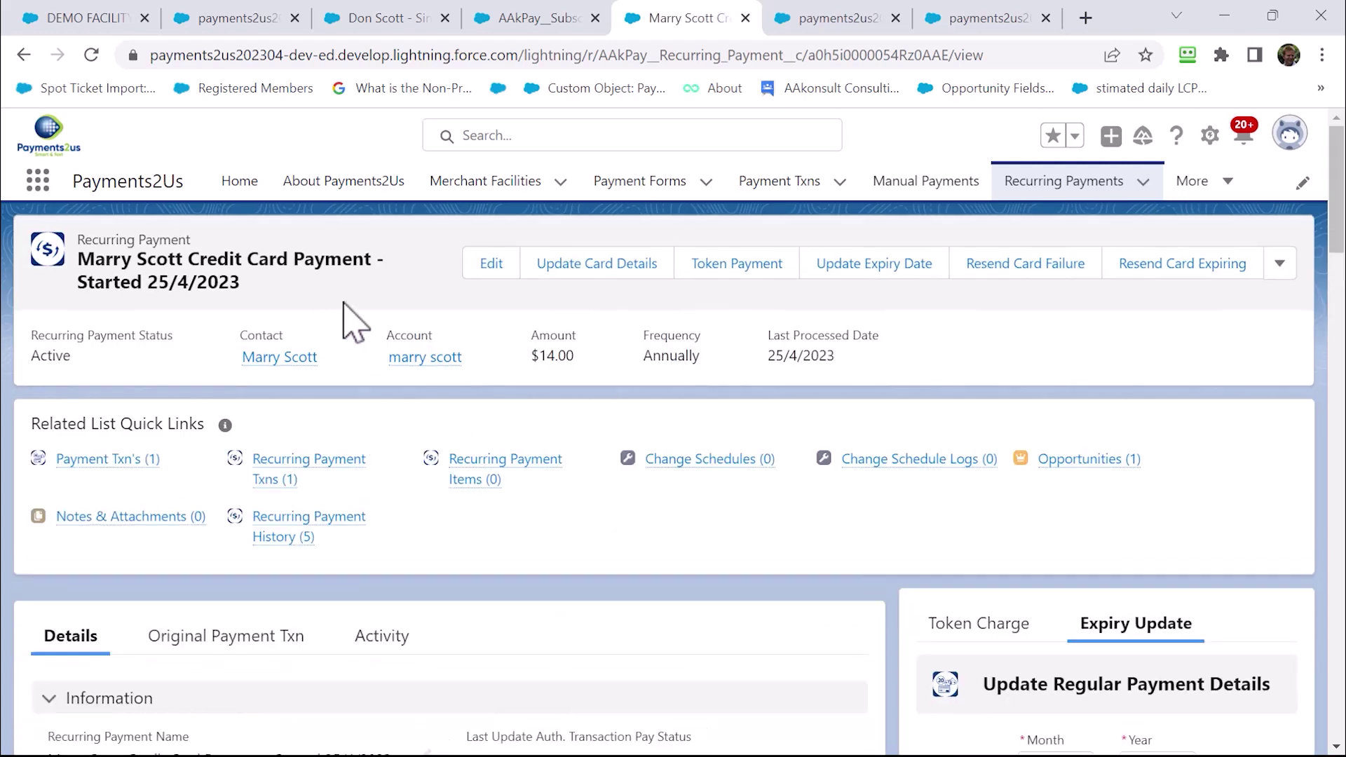
Review the recurring payment's schedule, then open its Single - Annual auto renew subscription
scroll(406, 490, "down", 5)
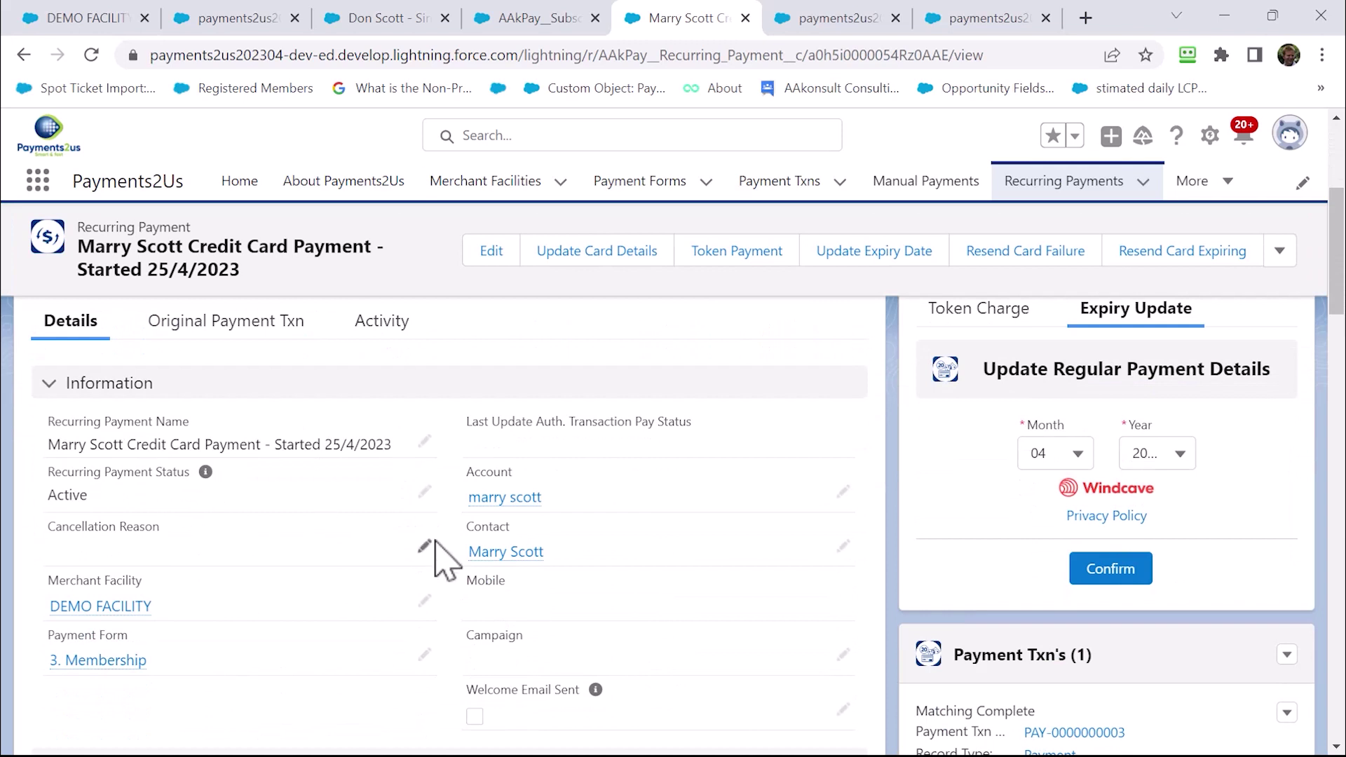
scroll(536, 557, "down", 6)
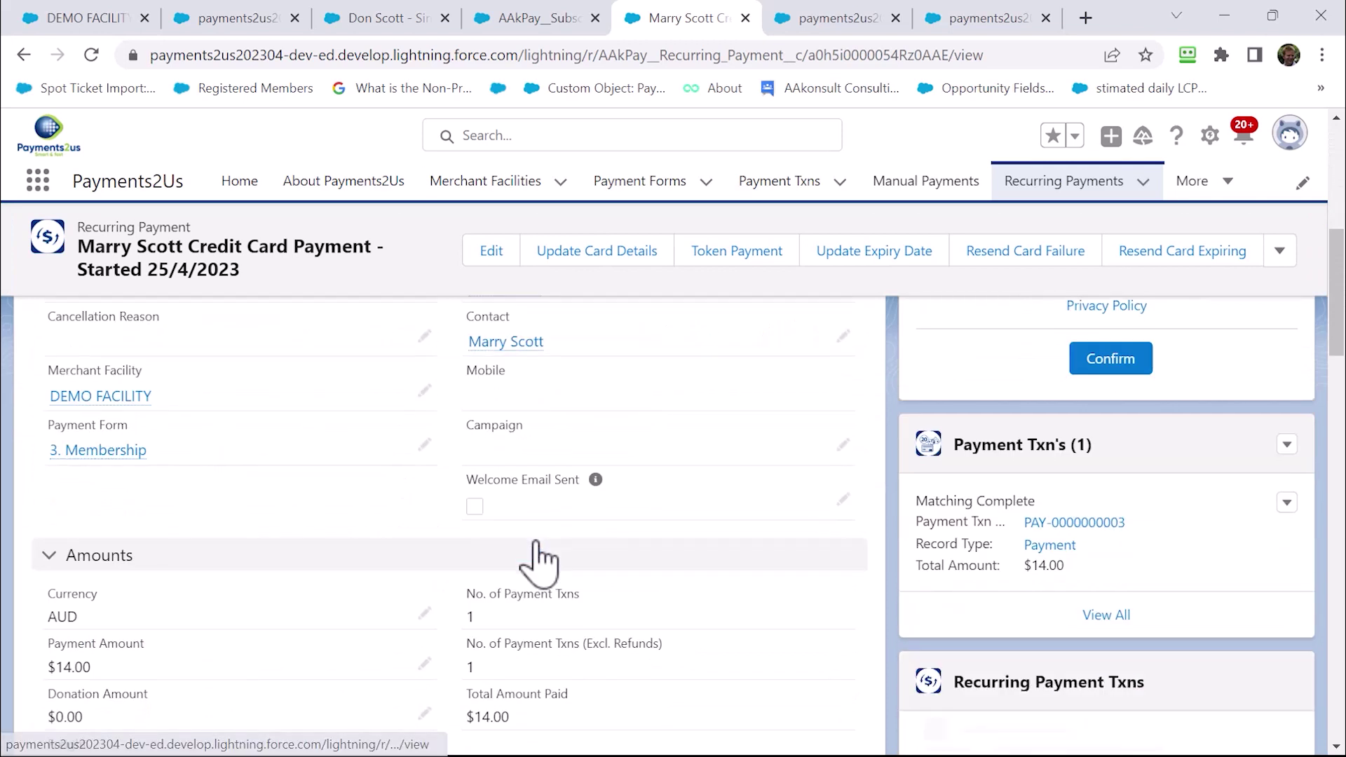
scroll(543, 564, "down", 5)
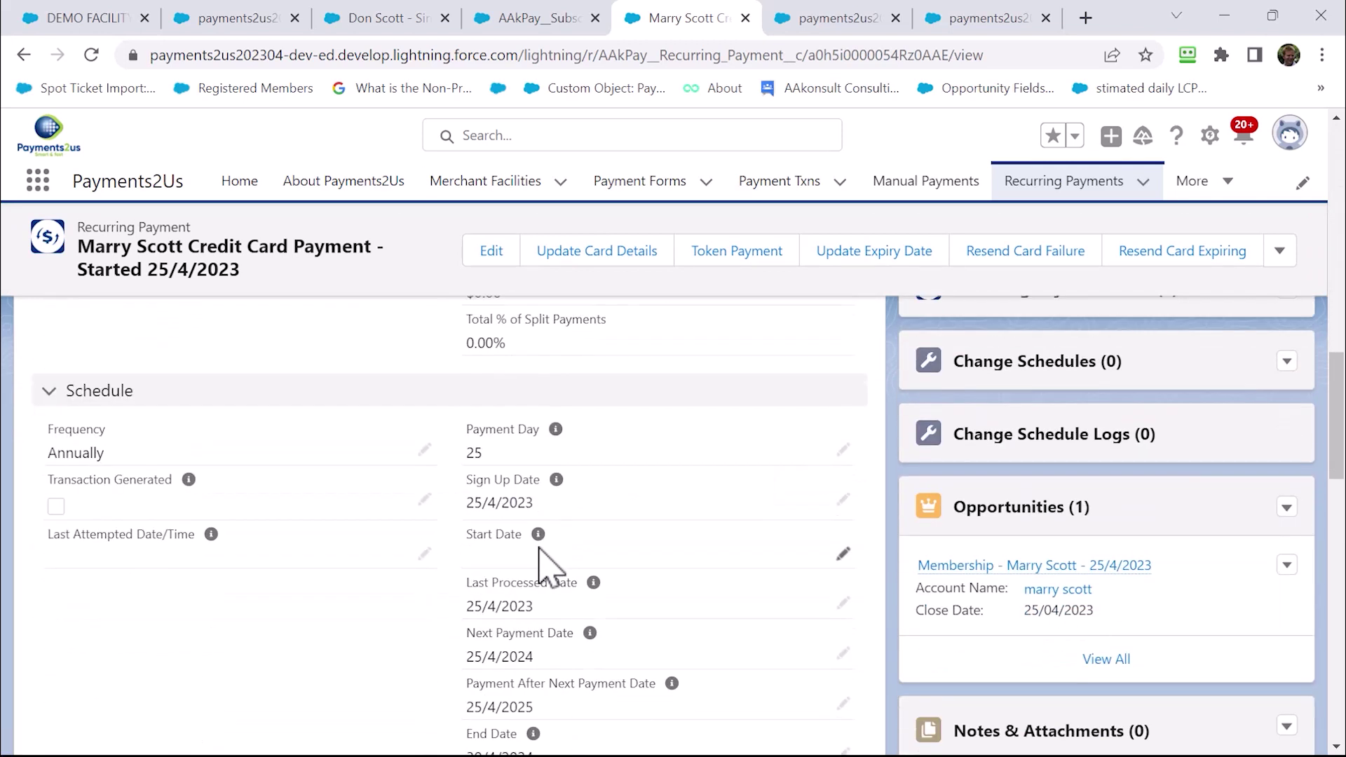
scroll(566, 586, "down", 1)
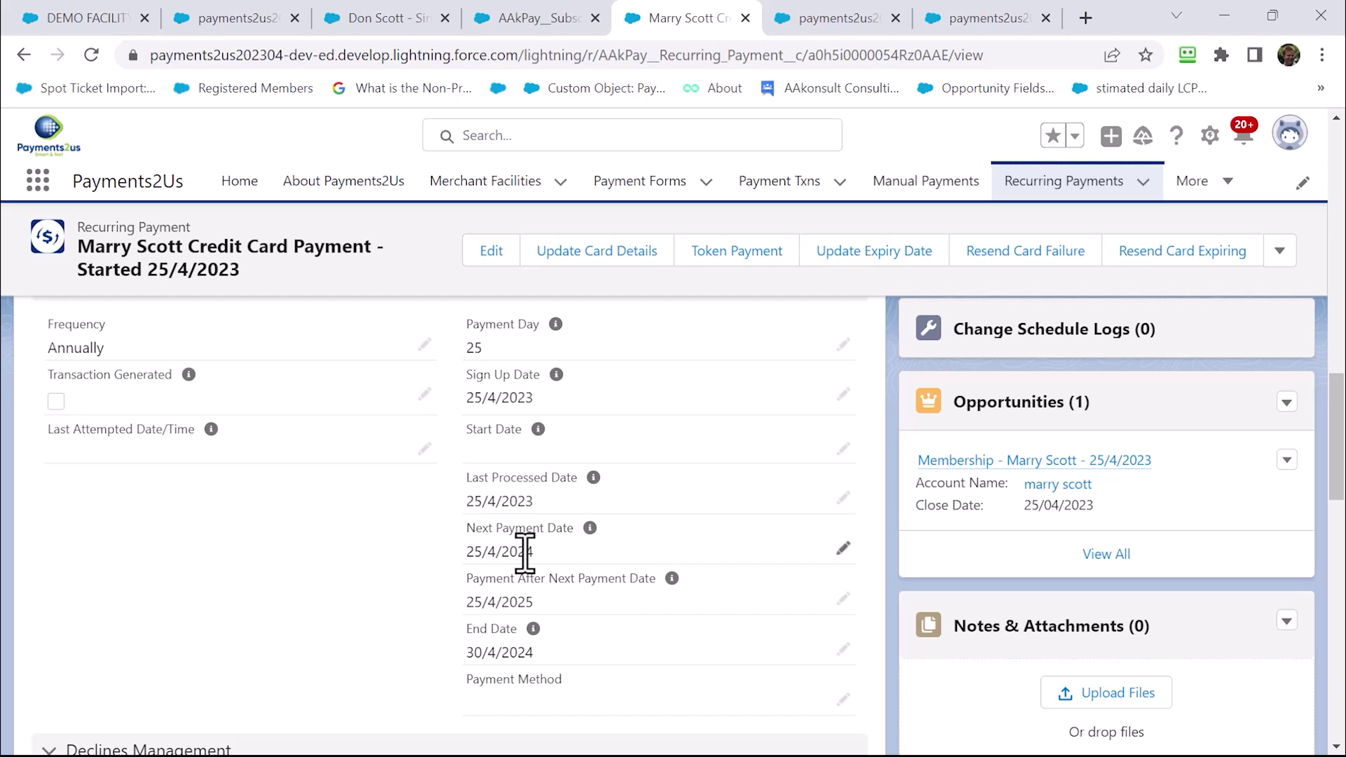
scroll(525, 551, "down", 5)
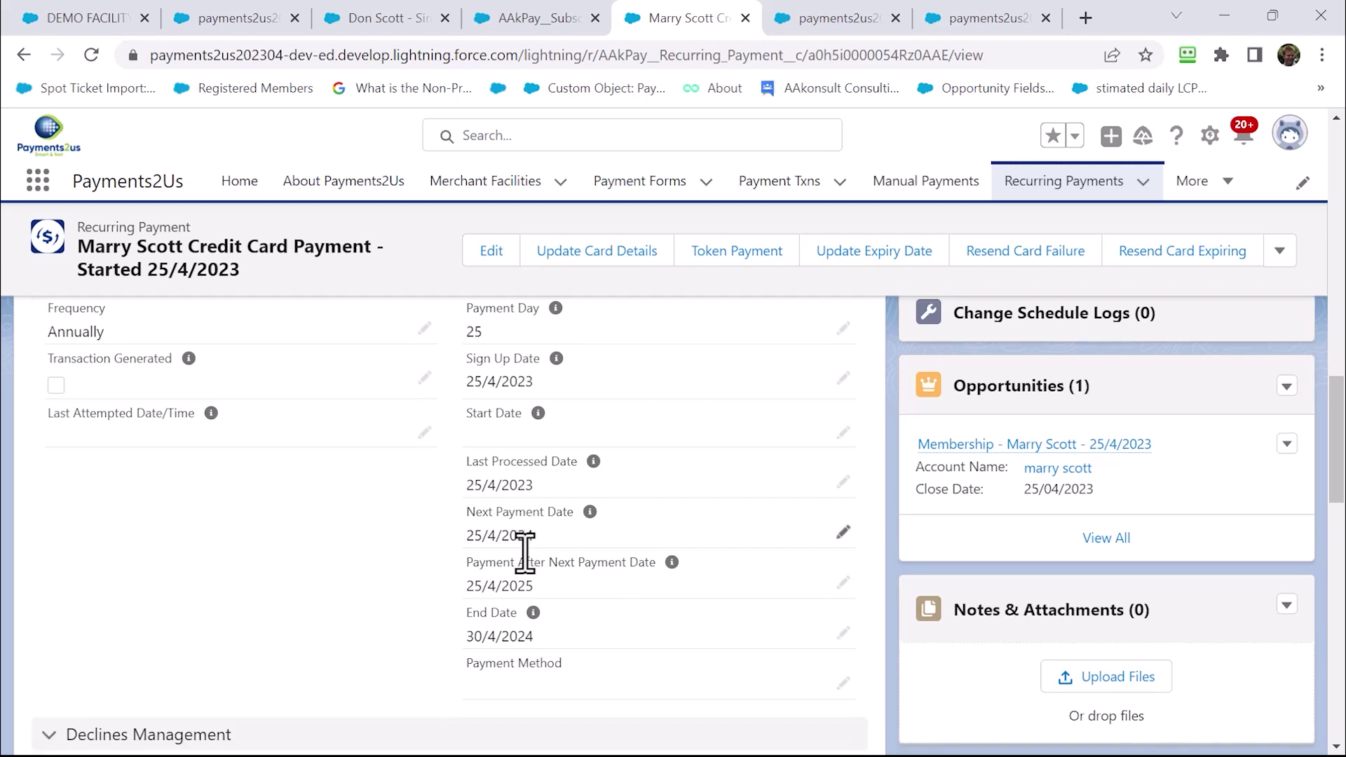
scroll(522, 561, "down", 6)
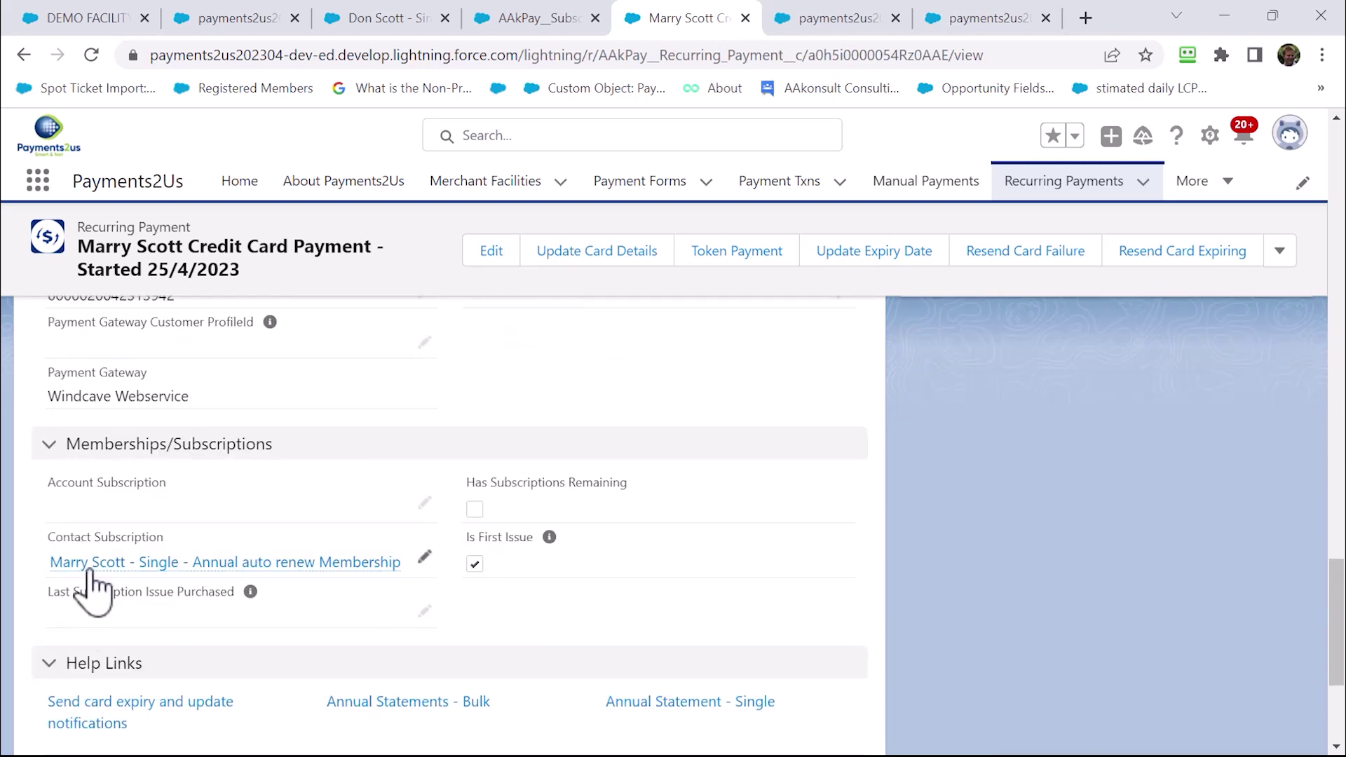
mouse_move(90, 566)
left_click(90, 565)
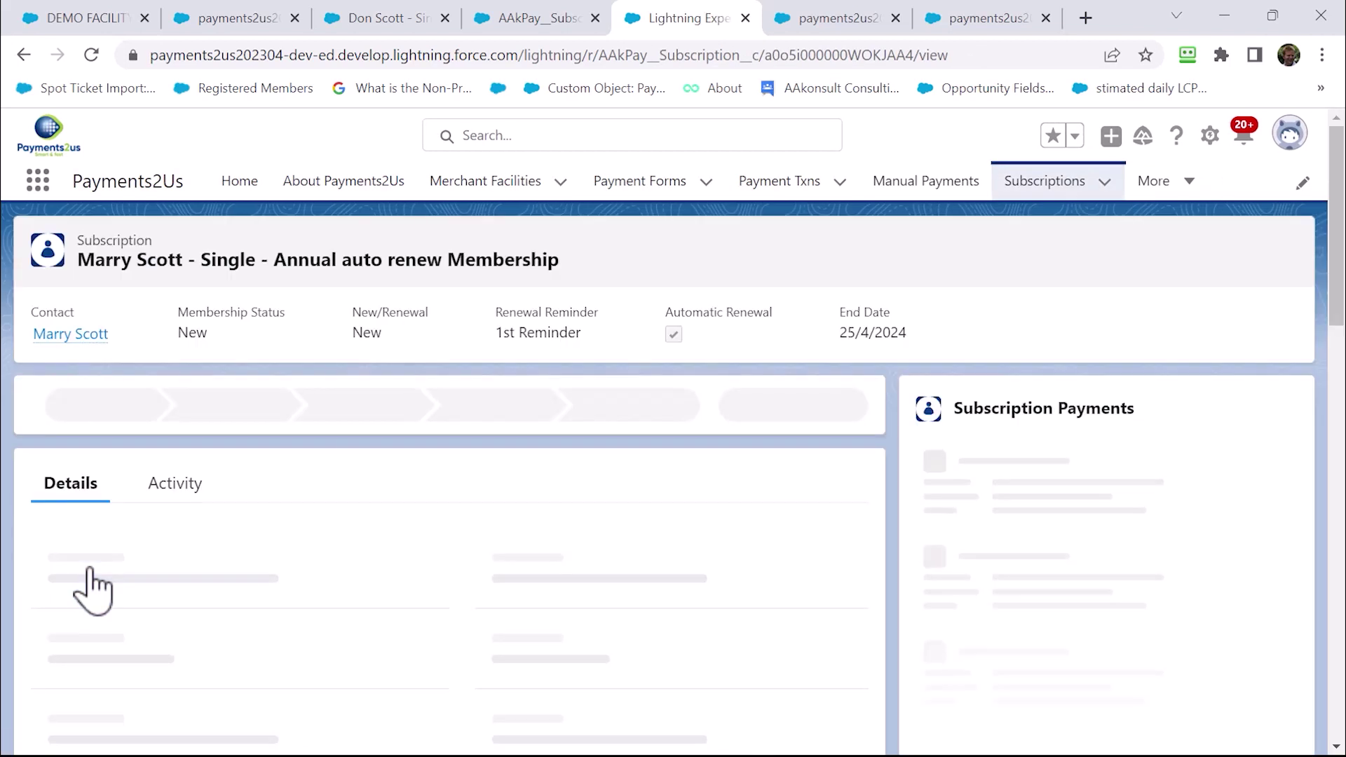